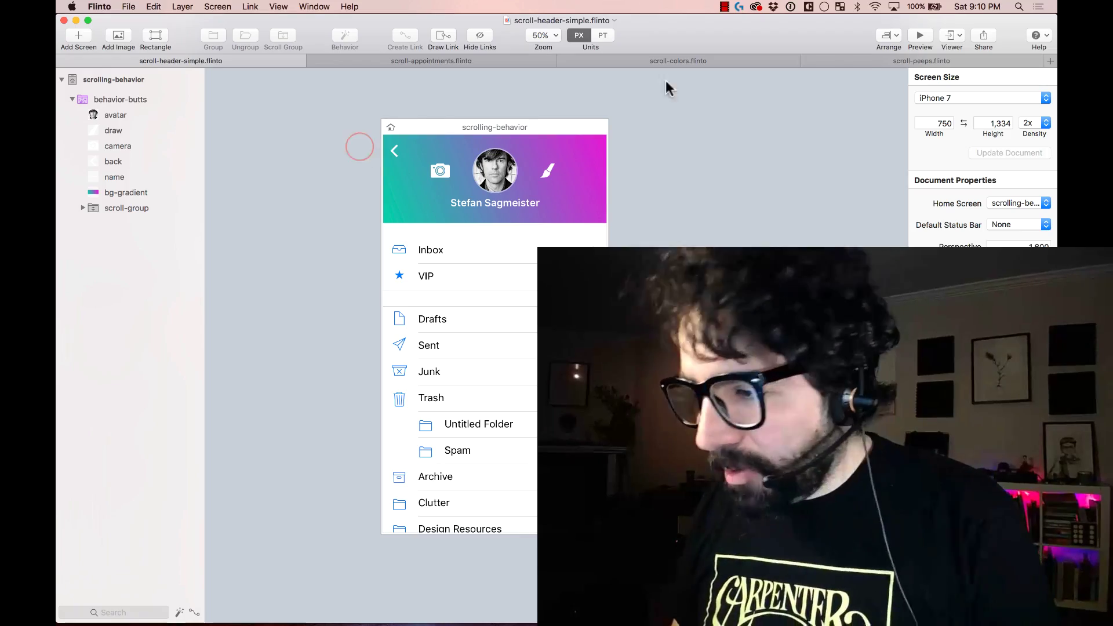
Preview the scroll-header-simple prototype and scroll its mail list to watch the header behavior.
{"action": "left_click", "coordinate": [920, 36]}
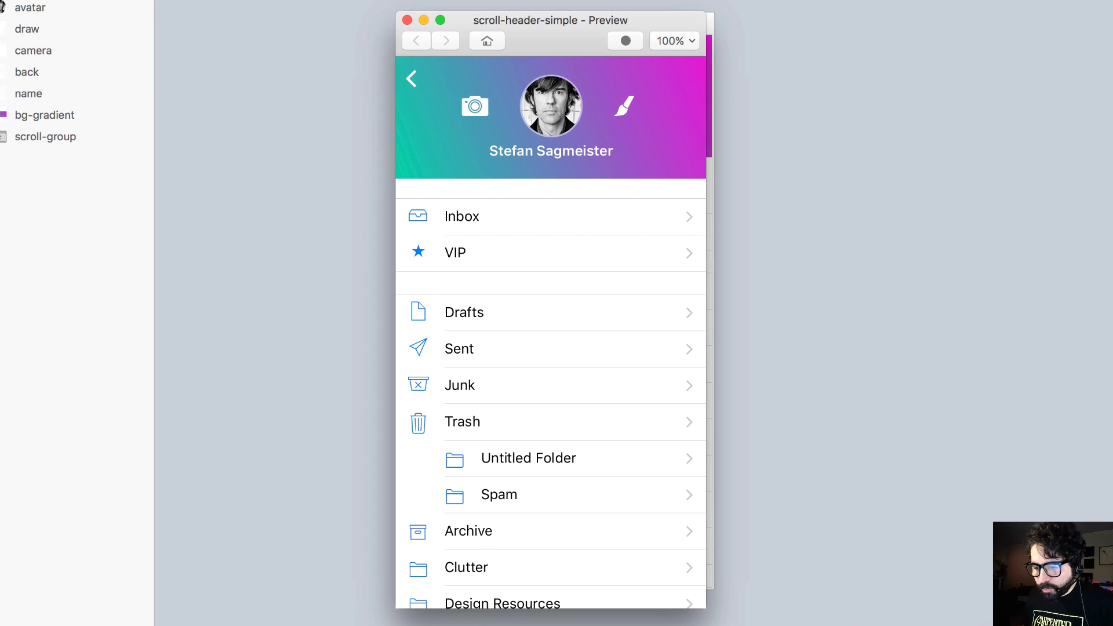
{"action": "mouse_move", "coordinate": [564, 397]}
{"action": "left_mouse_down"}
{"action": "mouse_move", "coordinate": [588, 281]}
{"action": "mouse_move", "coordinate": [547, 376]}
{"action": "mouse_move", "coordinate": [577, 336]}
{"action": "left_mouse_up"}
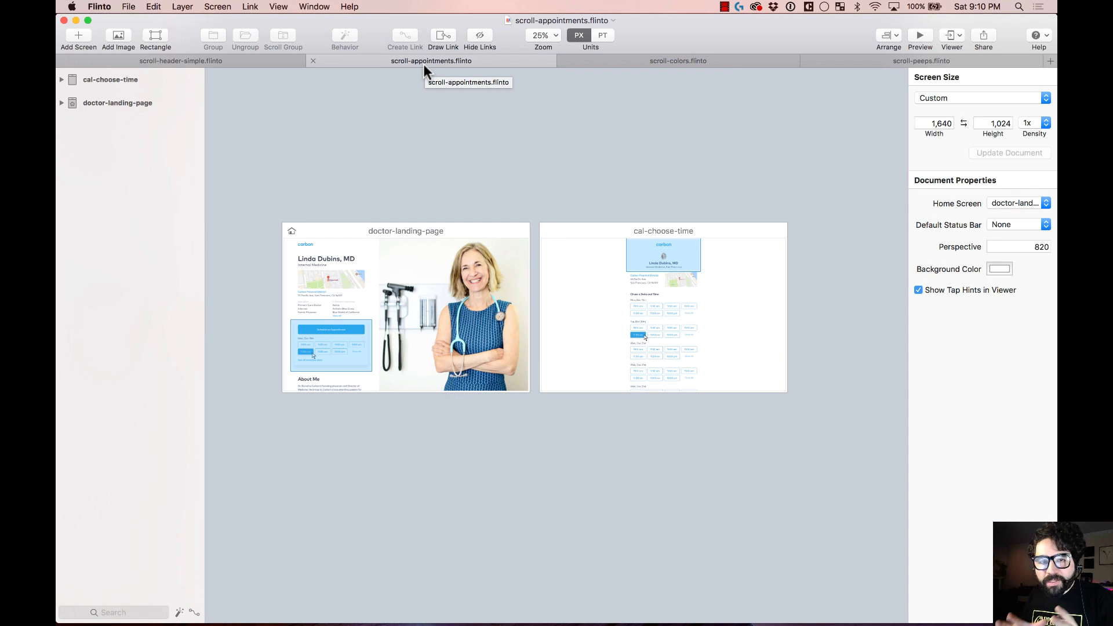
Preview the scroll-appointments prototype at 150% and scroll the doctor landing page up and down to examine the appointment card.
{"action": "left_click", "coordinate": [921, 36]}
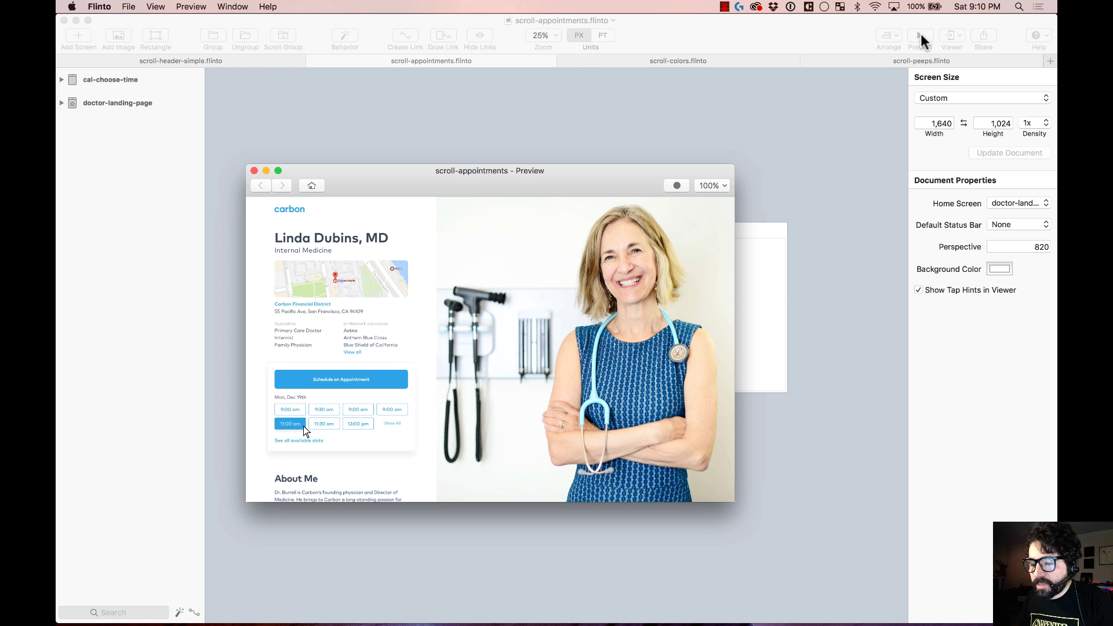
{"action": "left_click", "coordinate": [711, 186]}
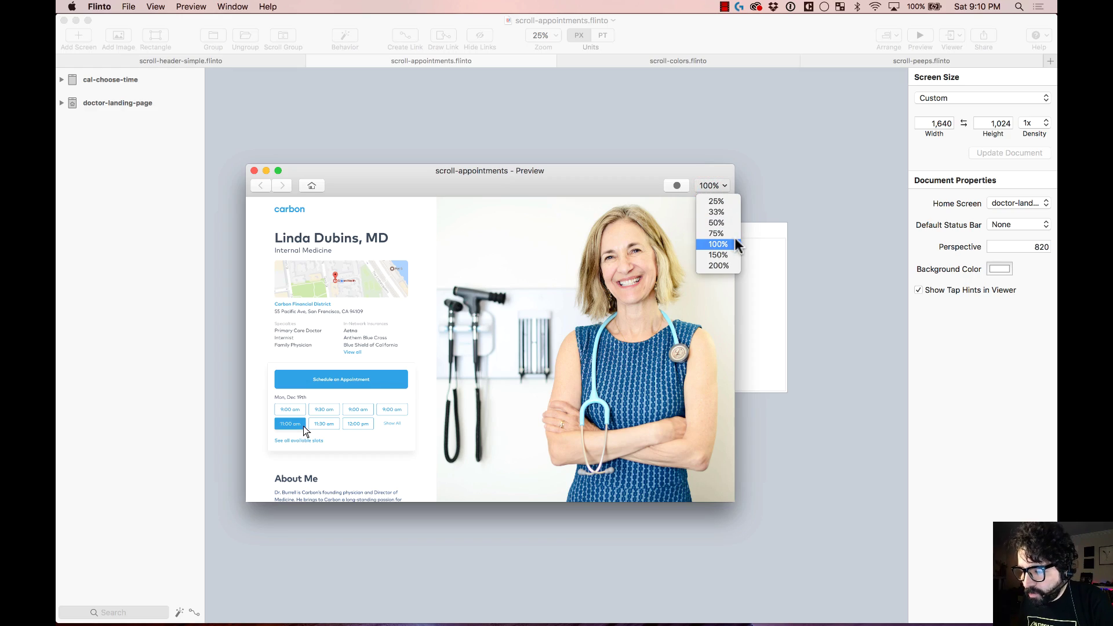
{"action": "left_click", "coordinate": [722, 255]}
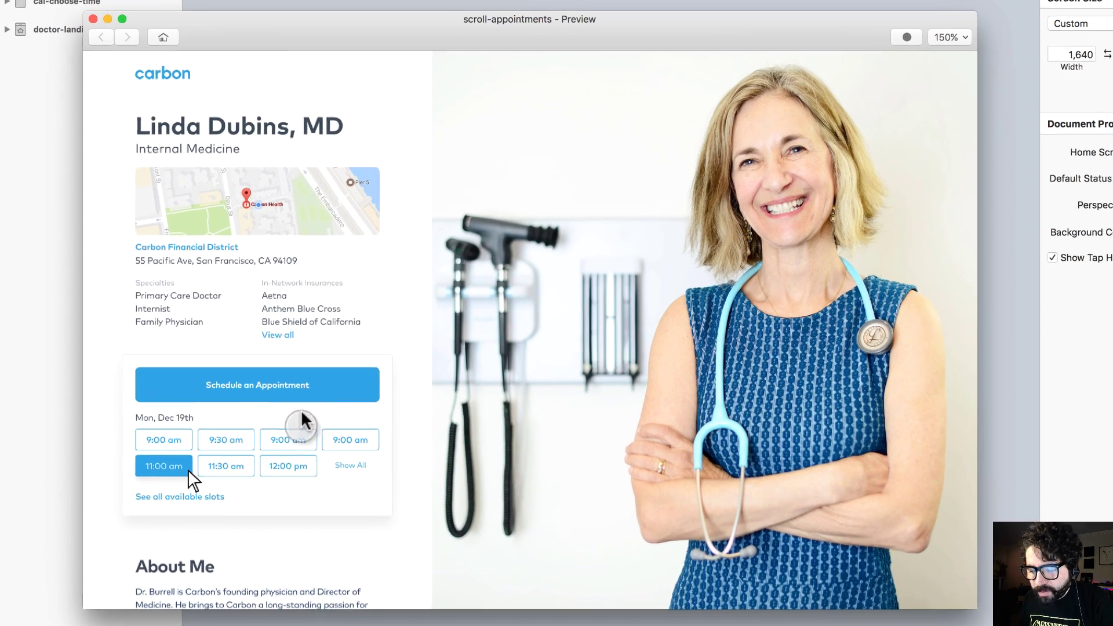
{"action": "left_click_drag", "start_coordinate": [304, 469], "coordinate": [315, 337]}
{"action": "left_click_drag", "start_coordinate": [298, 169], "coordinate": [295, 380]}
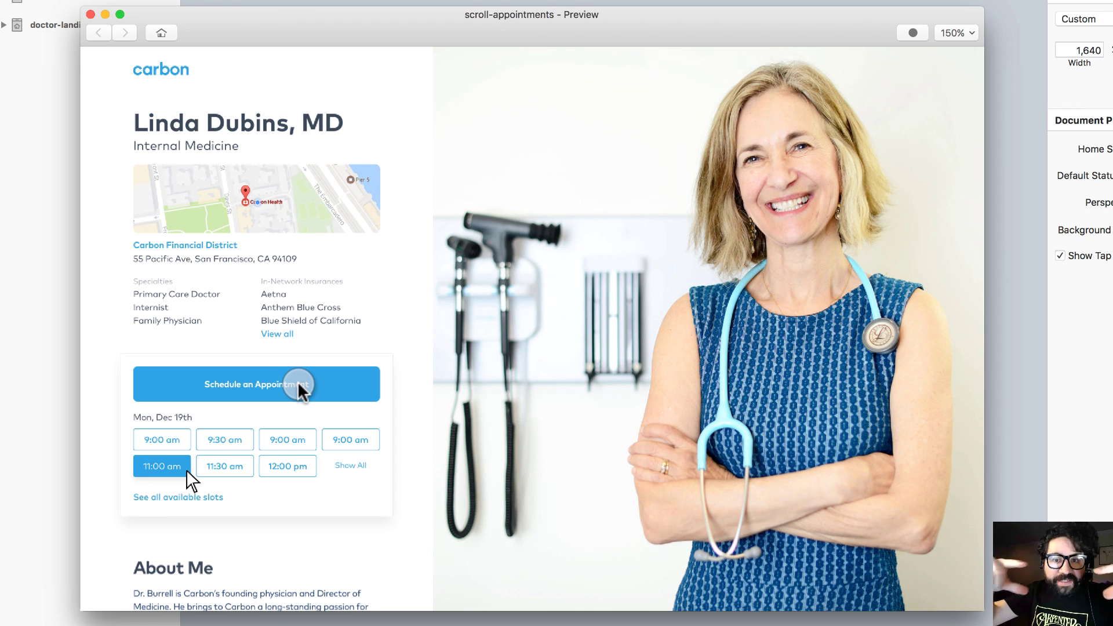
{"action": "left_click_drag", "start_coordinate": [297, 381], "coordinate": [272, 287]}
{"action": "left_click", "coordinate": [304, 377]}
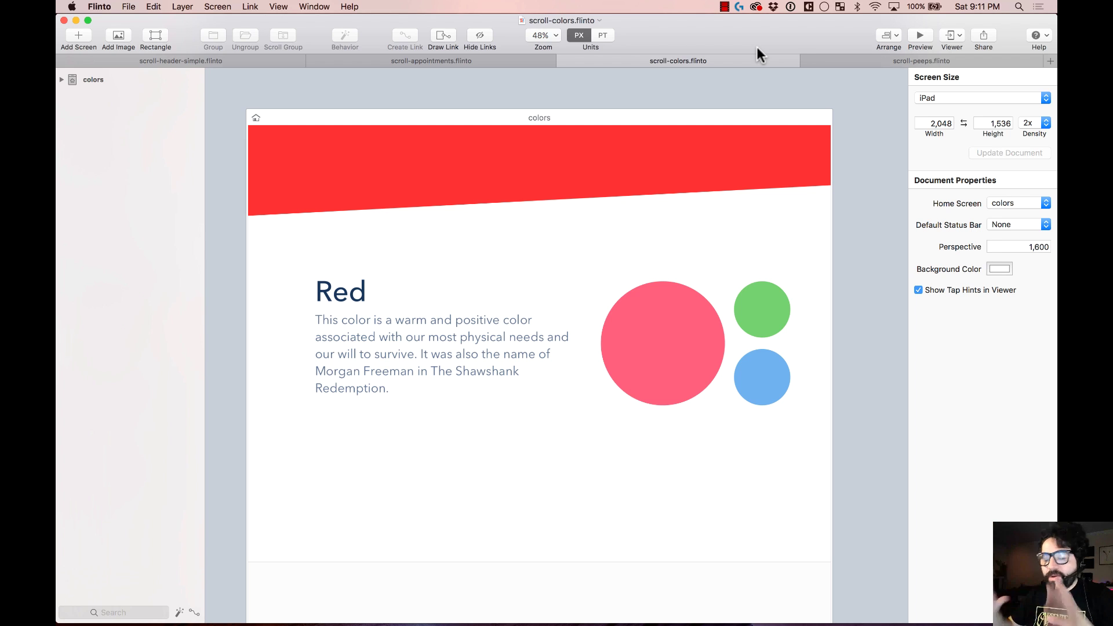
Preview the scroll-colors prototype and scroll back and forth through its color sections to examine the transitions.
{"action": "left_click", "coordinate": [920, 36]}
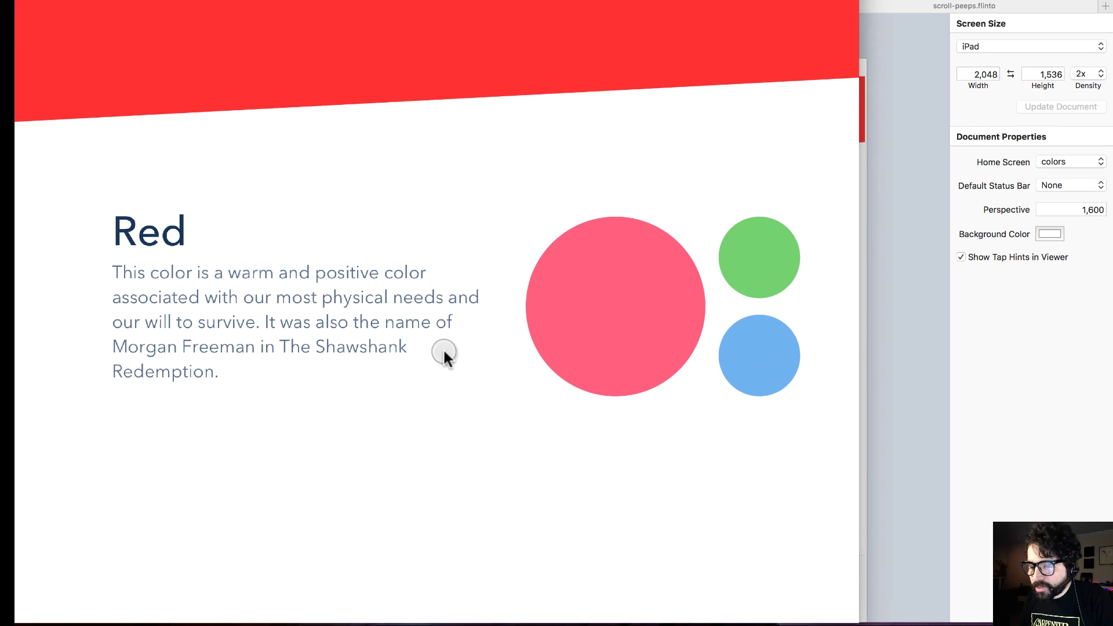
{"action": "left_click_drag", "start_coordinate": [338, 414], "coordinate": [361, 214]}
{"action": "left_click_drag", "start_coordinate": [330, 373], "coordinate": [331, 319]}
{"action": "left_click_drag", "start_coordinate": [332, 179], "coordinate": [328, 458]}
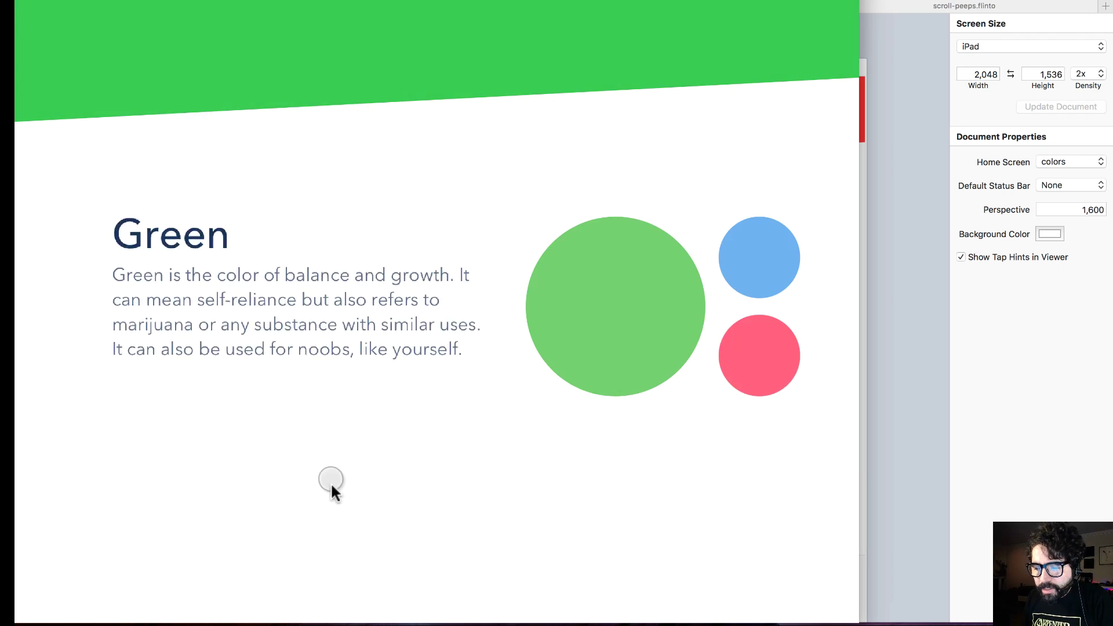
{"action": "left_click_drag", "start_coordinate": [336, 242], "coordinate": [323, 303]}
{"action": "left_click_drag", "start_coordinate": [348, 239], "coordinate": [331, 378]}
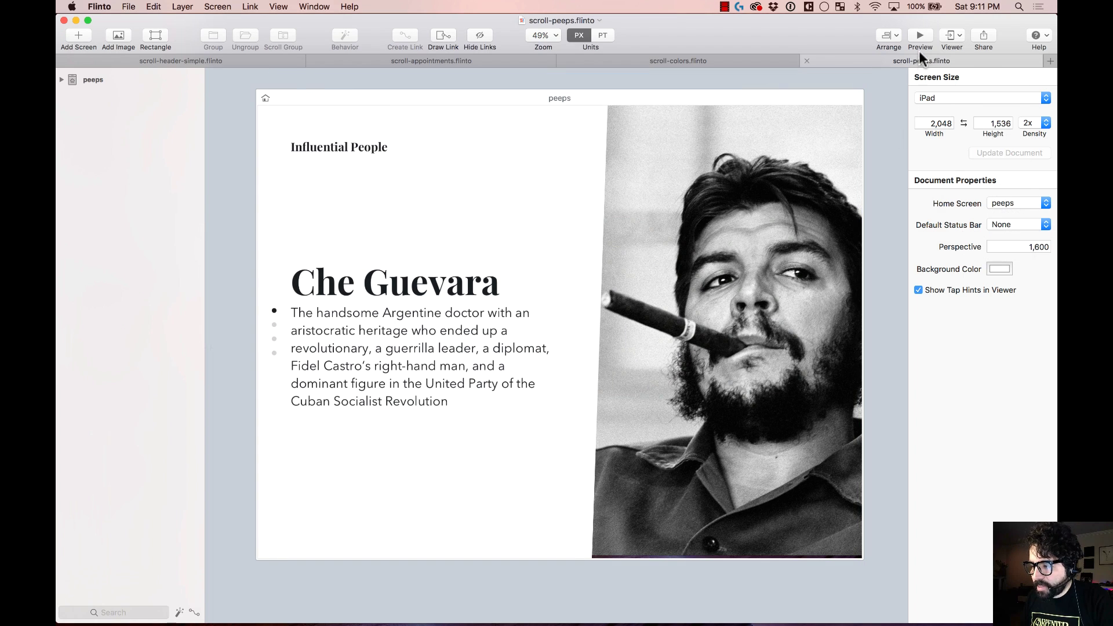
Preview the scroll-peeps prototype at 100% and scroll through the Influential People pages and back to the start.
{"action": "left_click", "coordinate": [920, 36]}
{"action": "left_click", "coordinate": [611, 180]}
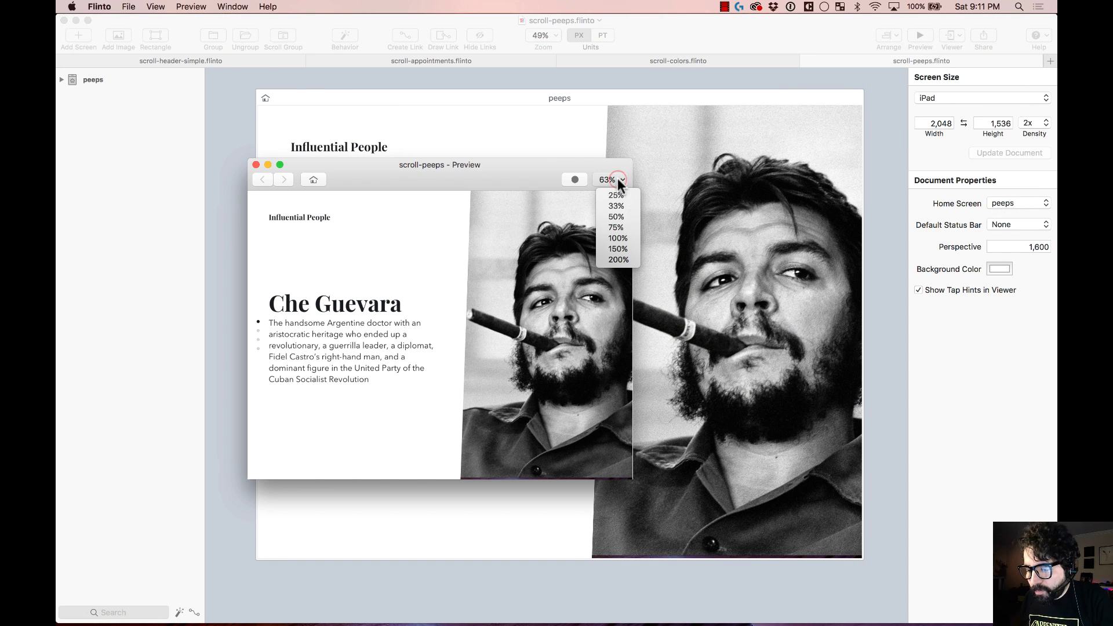
{"action": "left_click", "coordinate": [619, 231]}
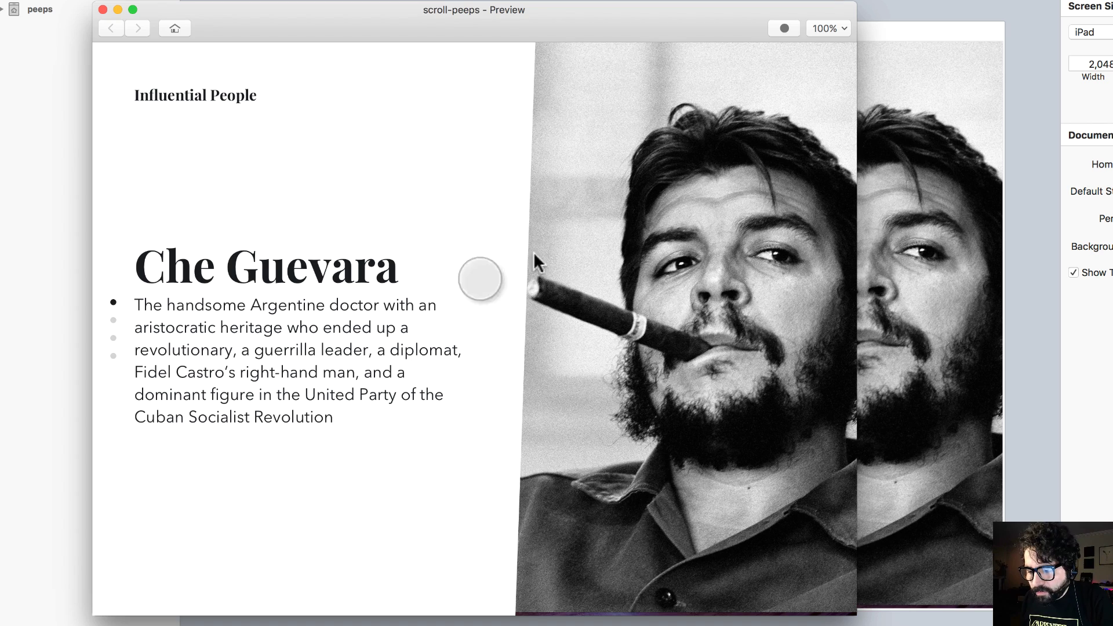
{"action": "left_click_drag", "start_coordinate": [291, 489], "coordinate": [320, 72]}
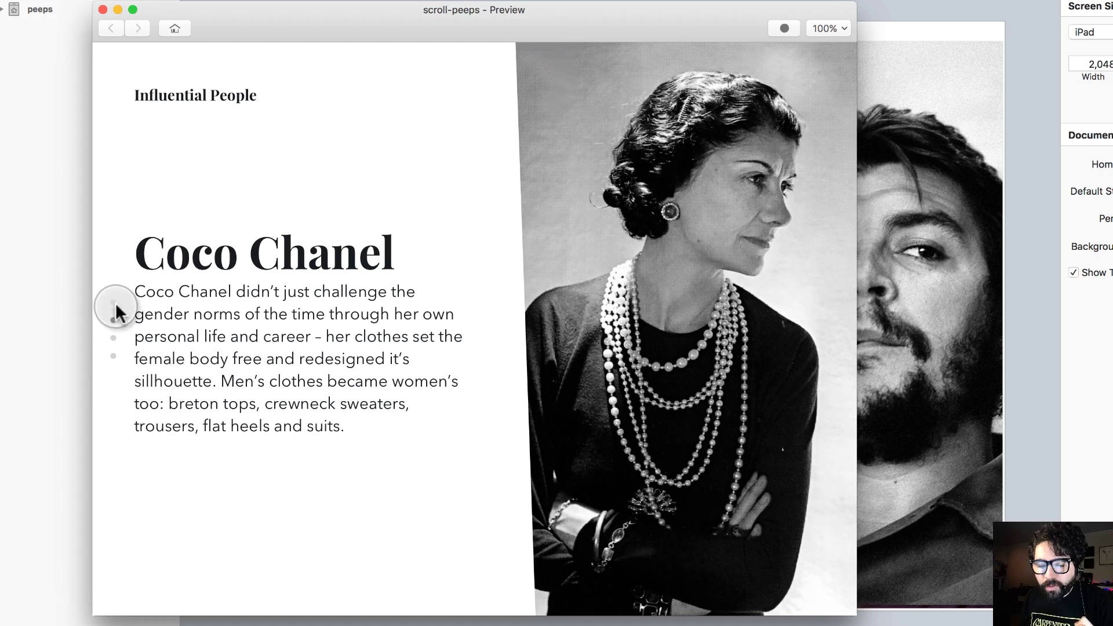
{"action": "scroll", "coordinate": [385, 394], "scroll_direction": "down", "scroll_amount": 3}
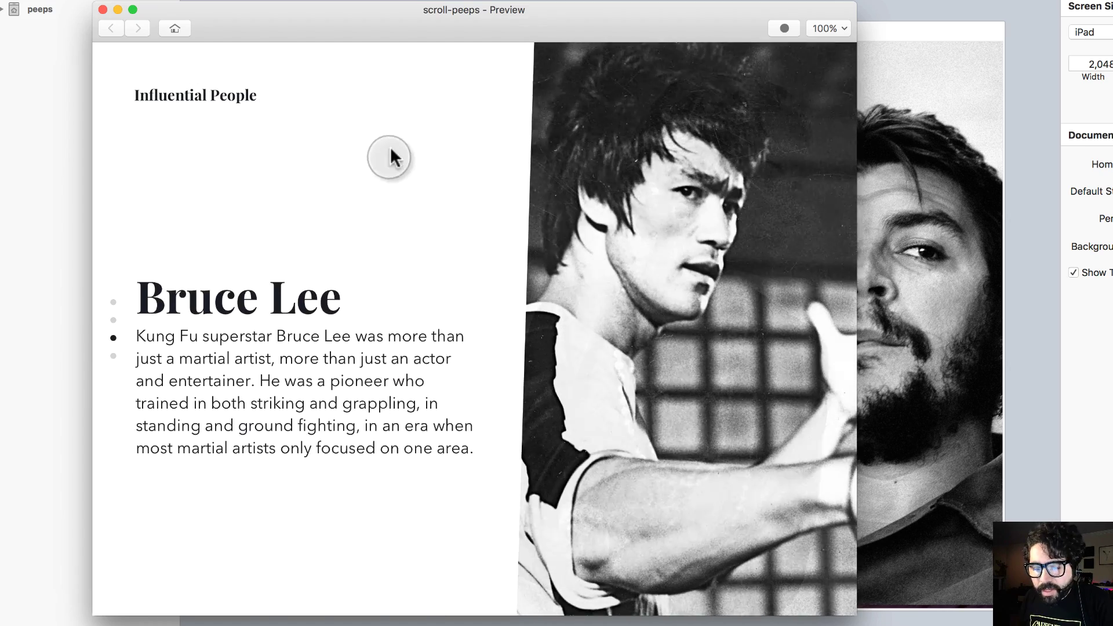
{"action": "scroll", "coordinate": [339, 186], "scroll_direction": "down", "scroll_amount": 3}
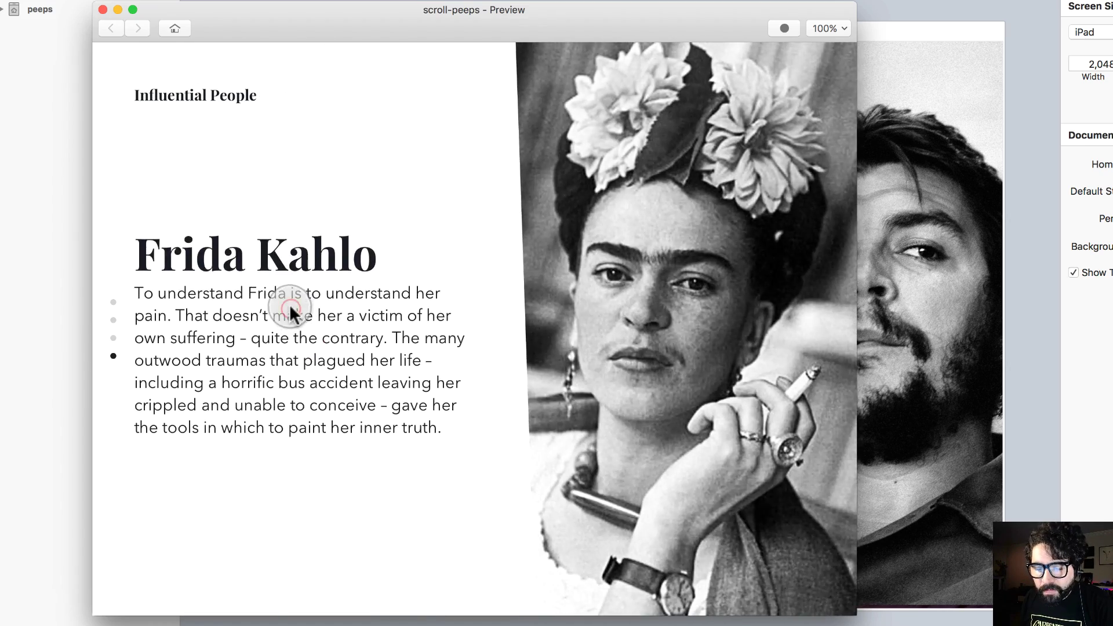
{"action": "scroll", "coordinate": [278, 441], "scroll_direction": "up", "scroll_amount": 3}
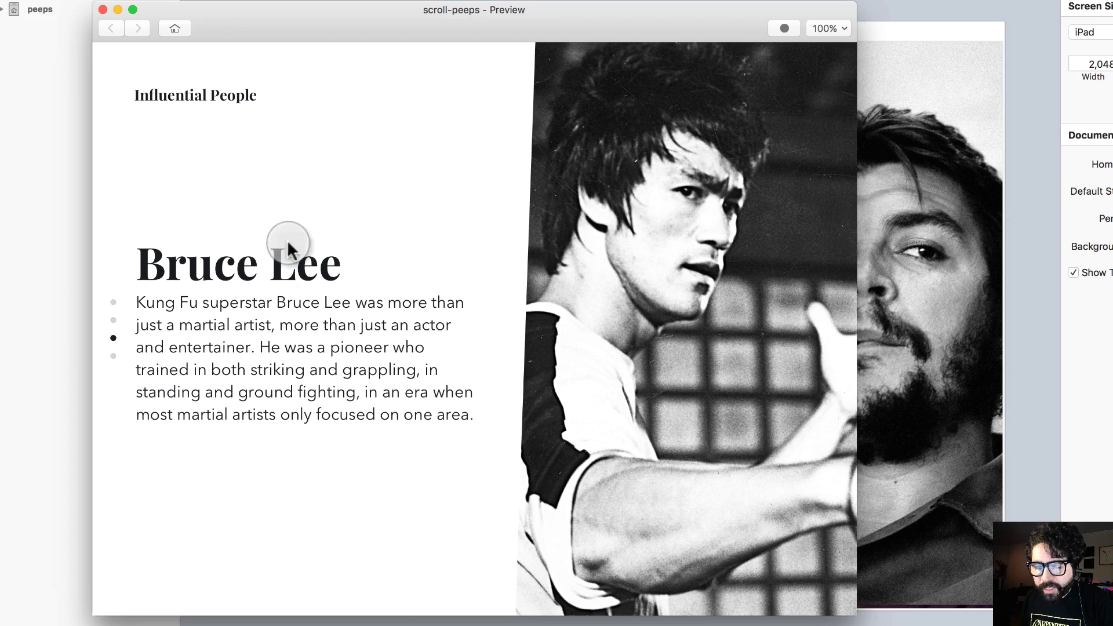
{"action": "left_click_drag", "start_coordinate": [317, 217], "coordinate": [305, 573]}
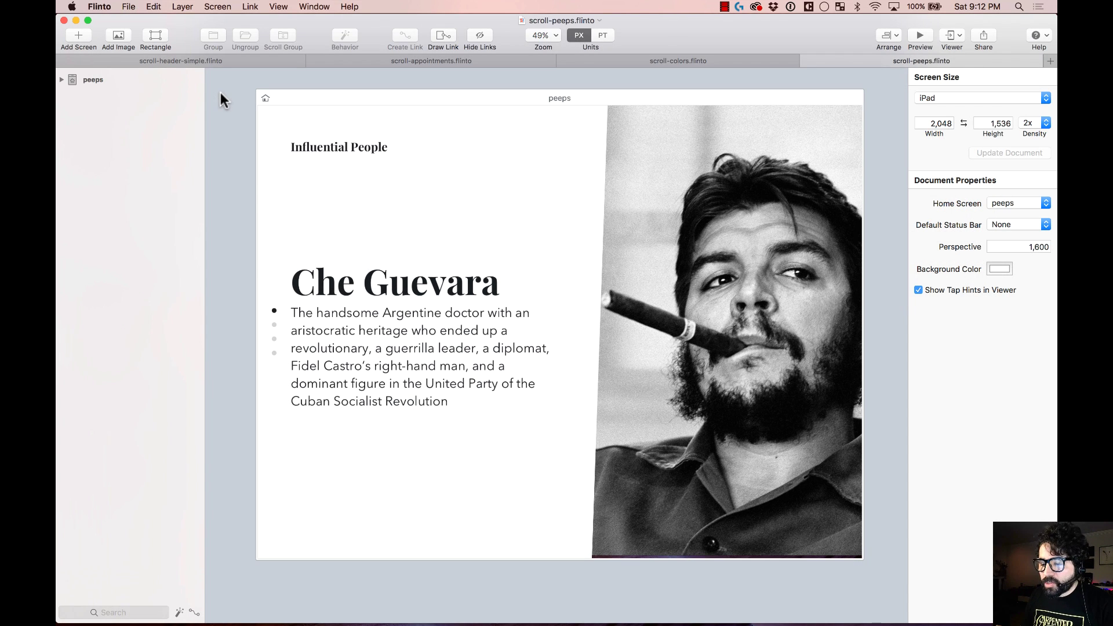
Switch to the behaviors file in Sketch and examine the avatar, scroll-group and camera layers of the scrolling-behavior artboard.
{"action": "left_click", "coordinate": [407, 63]}
{"action": "left_click", "coordinate": [667, 60]}
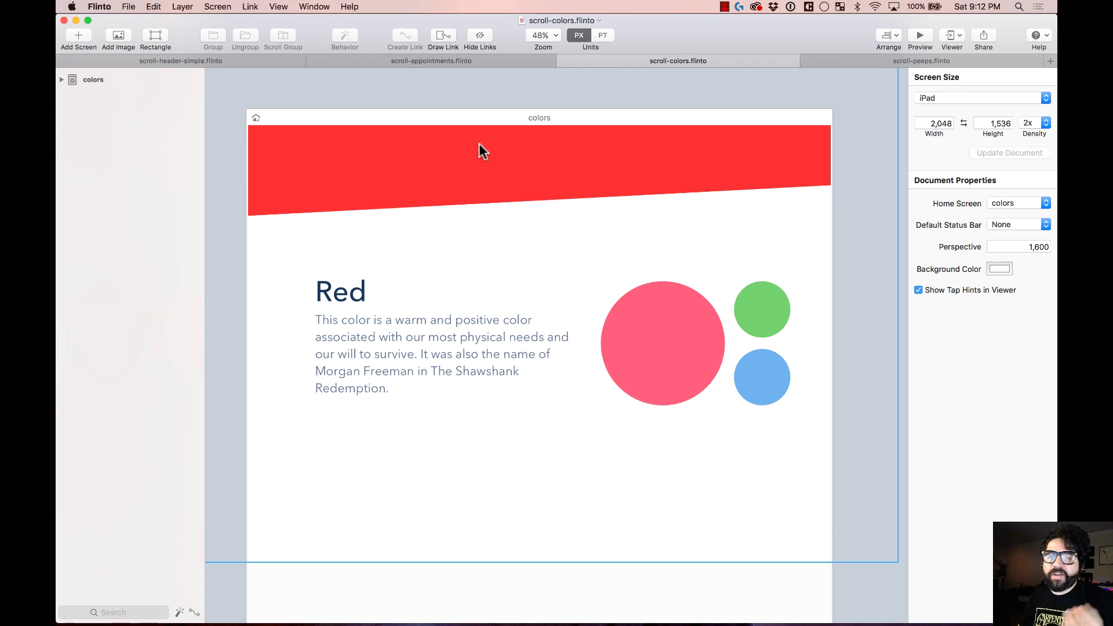
{"action": "key", "text": "super+Tab"}
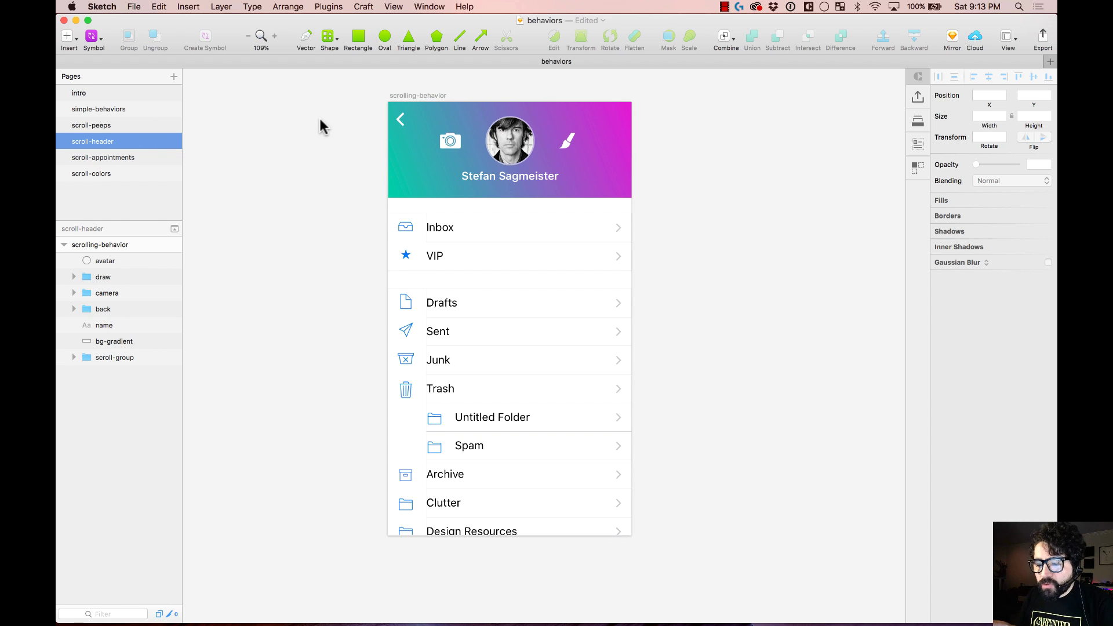
{"action": "left_click", "coordinate": [510, 141]}
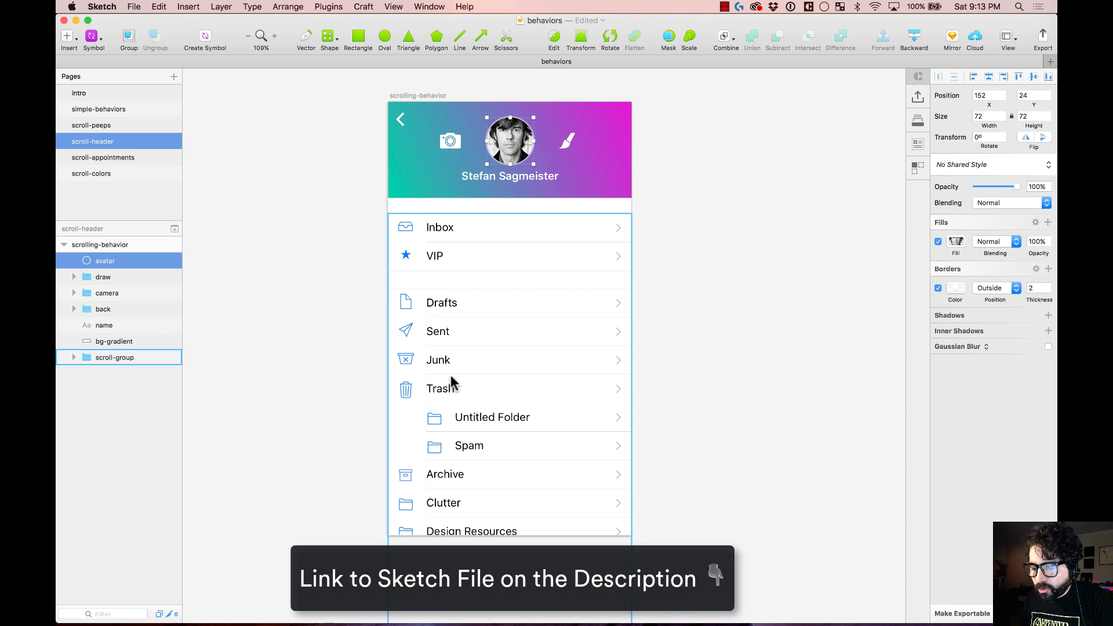
{"action": "left_click", "coordinate": [497, 348]}
{"action": "key", "text": "super+minus"}
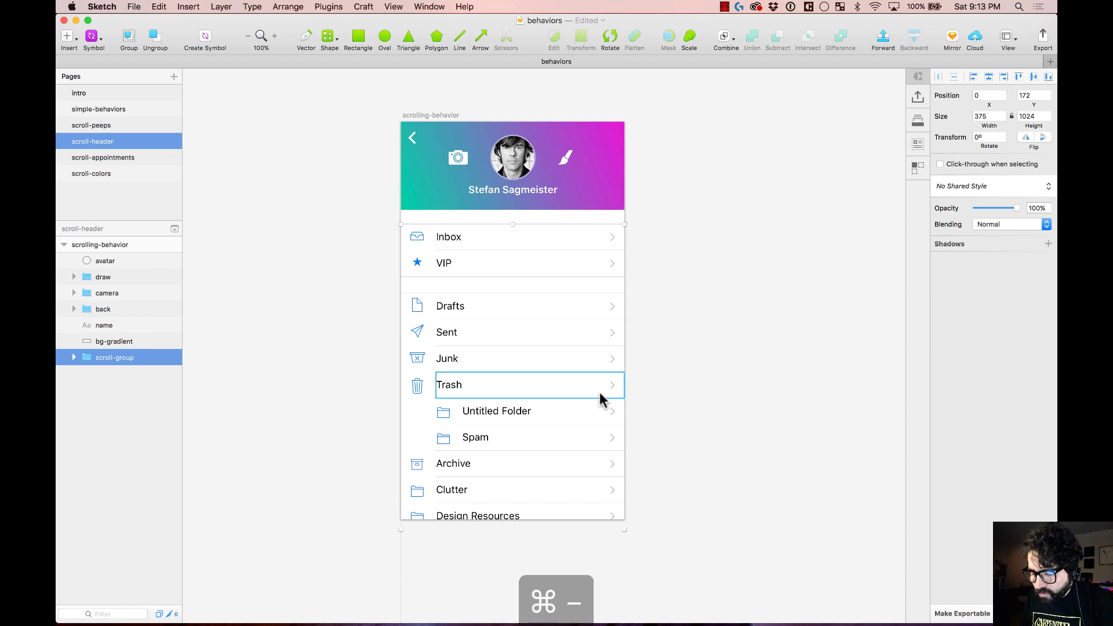
{"action": "key", "text": "super+minus"}
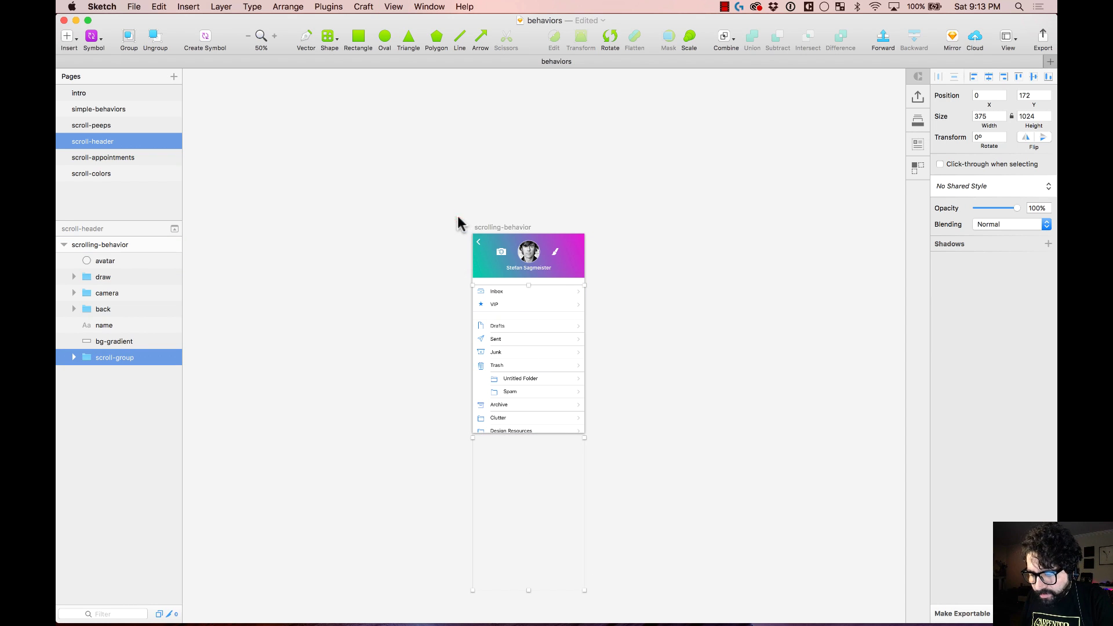
{"action": "left_click_drag", "start_coordinate": [637, 486], "coordinate": [637, 487]}
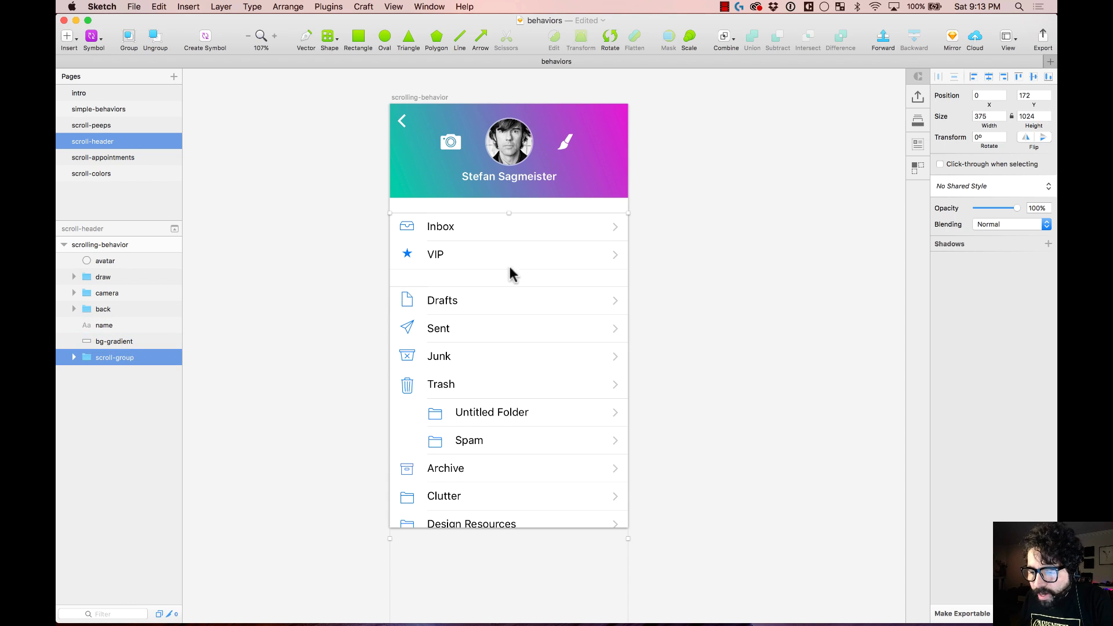
{"action": "left_click", "coordinate": [518, 139]}
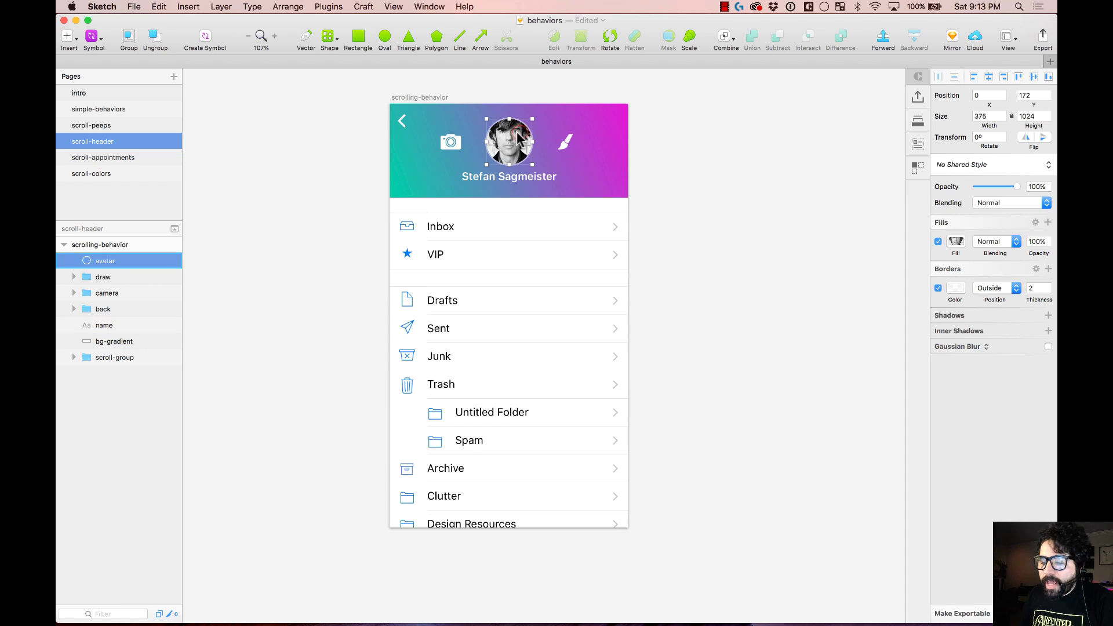
{"action": "left_click", "coordinate": [461, 144]}
With nothing selected, send the scrolling-behavior artboard to Flinto at 200% scale for the iPhone 7 device size.
{"action": "left_click", "coordinate": [681, 137]}
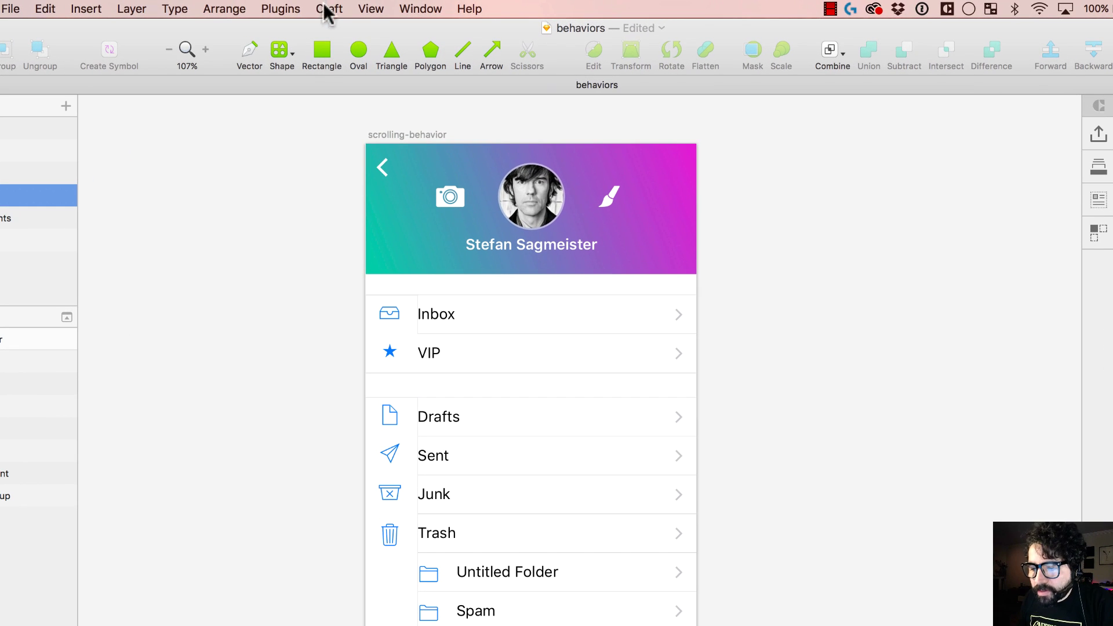
{"action": "left_click", "coordinate": [291, 9]}
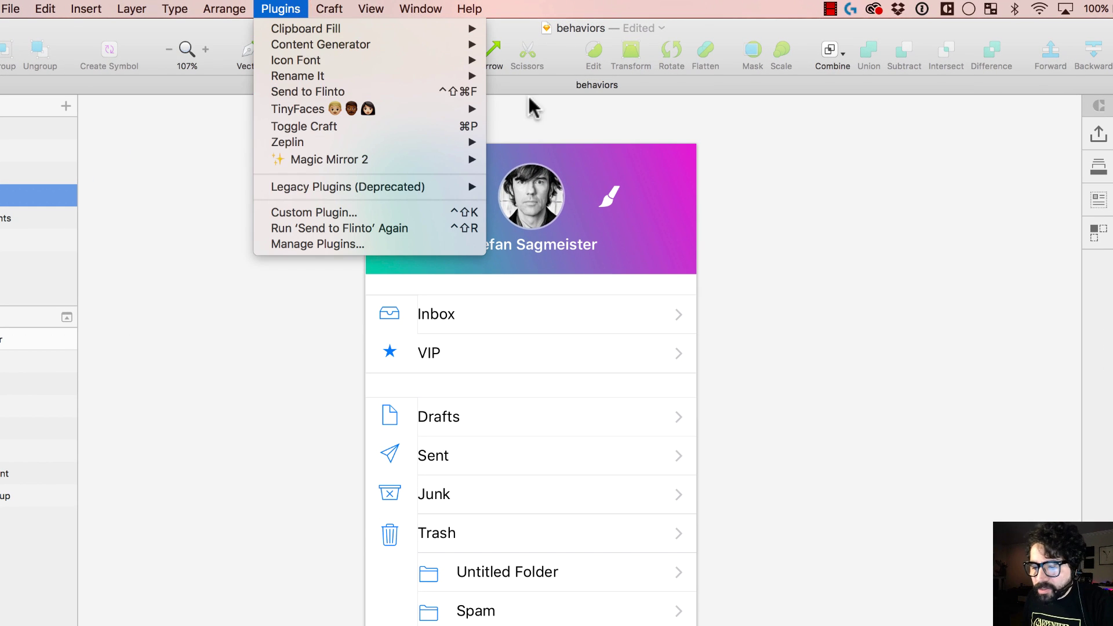
{"action": "left_click", "coordinate": [454, 91]}
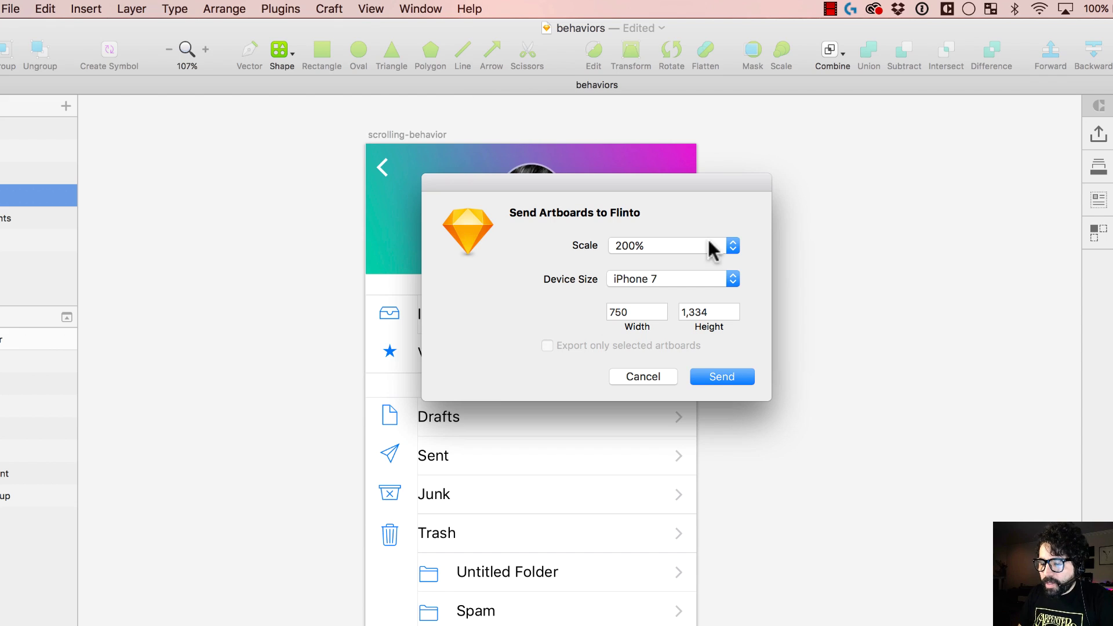
{"action": "left_click", "coordinate": [714, 376]}
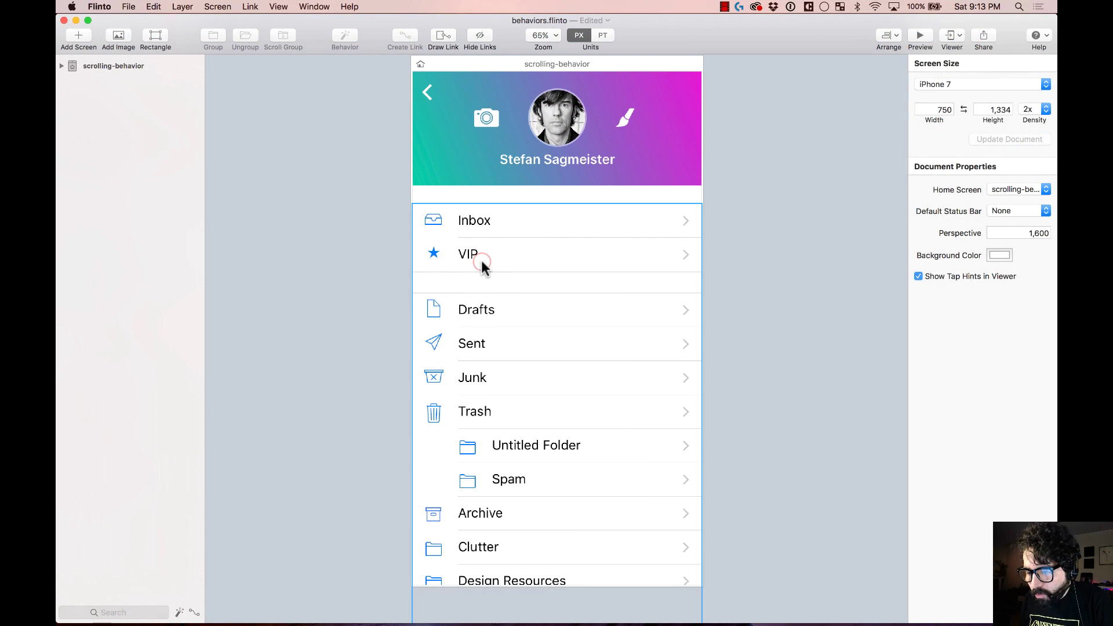
Enable vertical scrolling on the scroll-group layer that holds the mail folder list.
{"action": "left_click", "coordinate": [481, 260]}
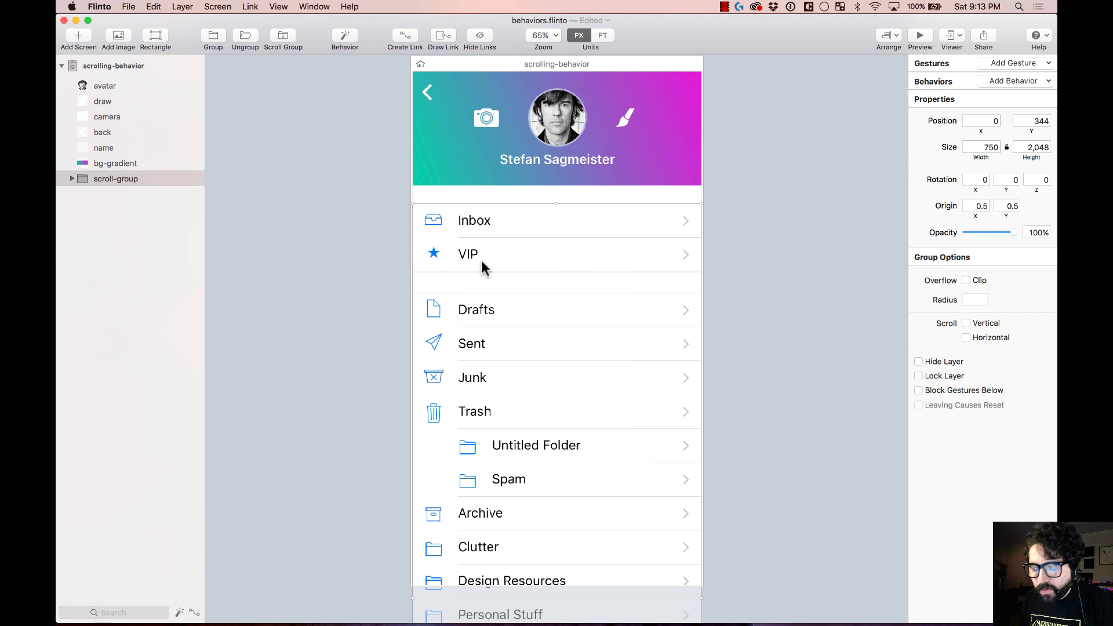
{"action": "scroll", "coordinate": [617, 377], "scroll_direction": "down", "scroll_amount": 10}
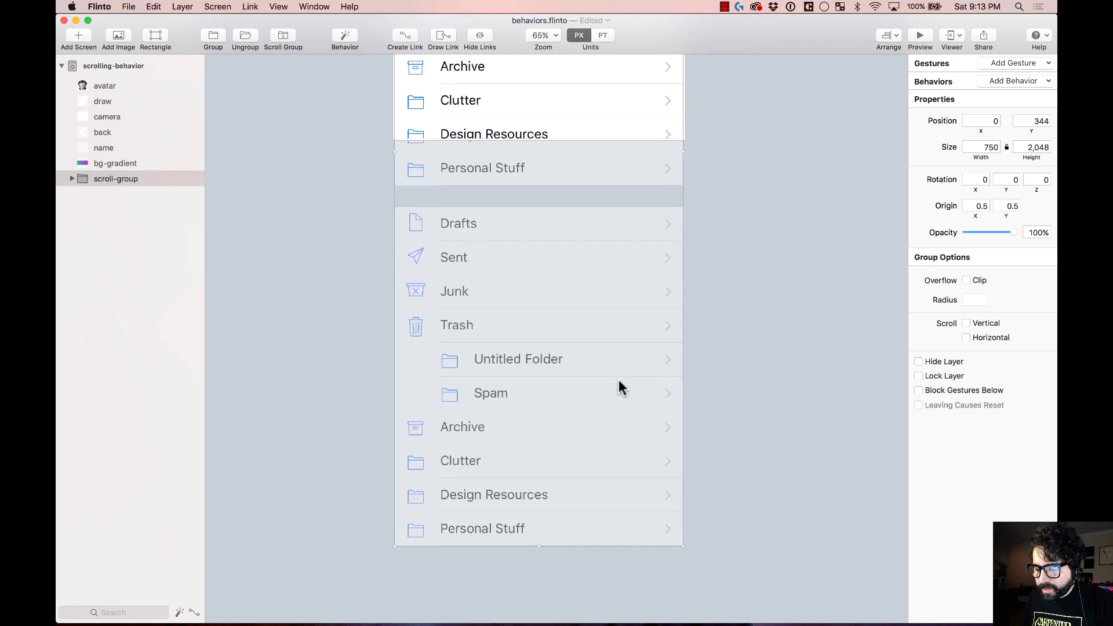
{"action": "scroll", "coordinate": [618, 376], "scroll_direction": "up", "scroll_amount": 10}
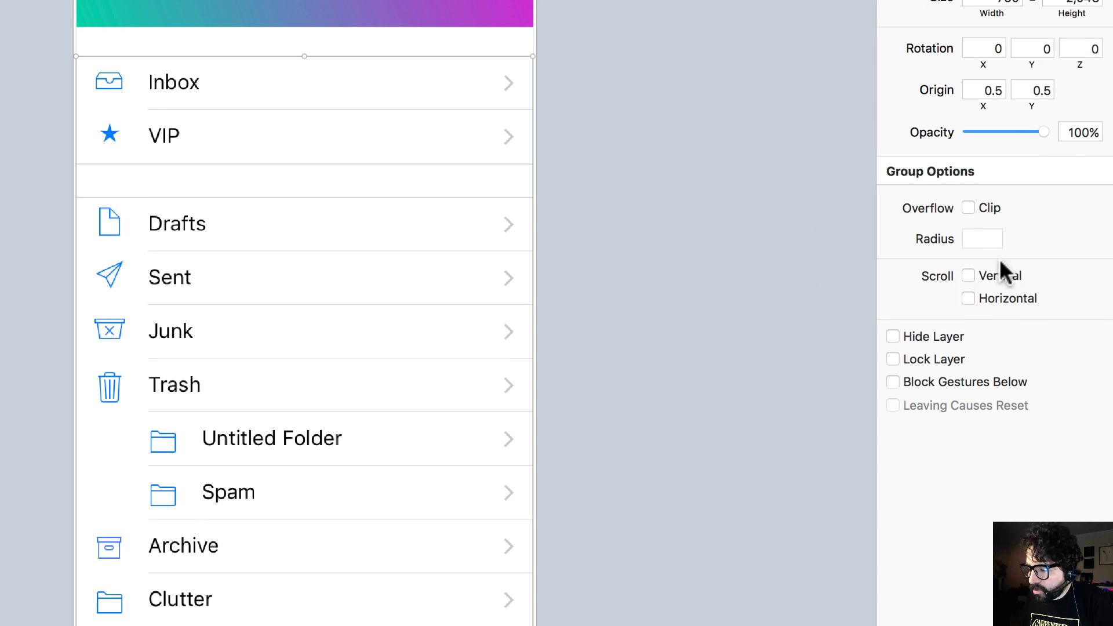
{"action": "left_click", "coordinate": [970, 275]}
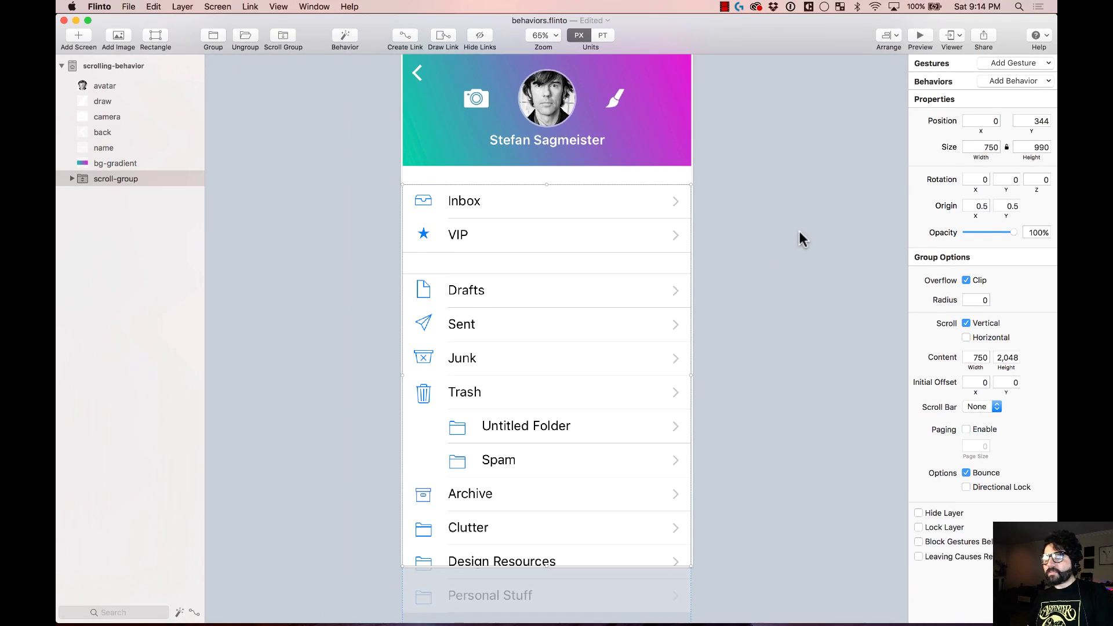
Preview the behaviors prototype, test scrolling the folder list under the header, and close the preview.
{"action": "left_click", "coordinate": [792, 21]}
{"action": "key", "text": "super+p"}
{"action": "left_click_drag", "start_coordinate": [482, 422], "coordinate": [440, 326]}
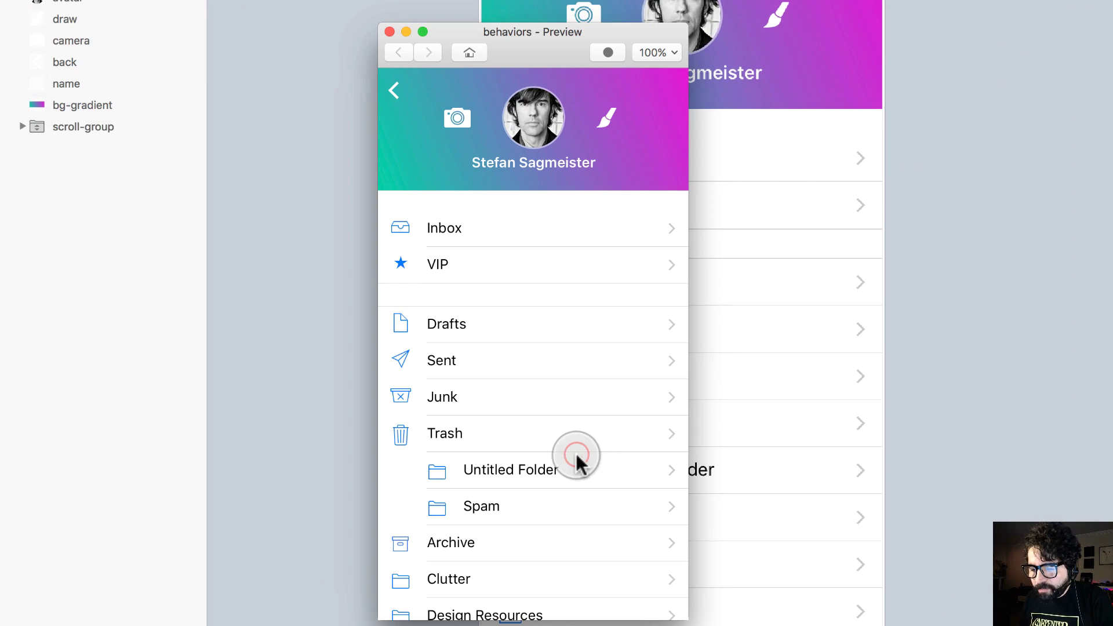
{"action": "scroll", "coordinate": [525, 301], "scroll_direction": "up", "scroll_amount": 4}
{"action": "scroll", "coordinate": [530, 564], "scroll_direction": "down", "scroll_amount": 3}
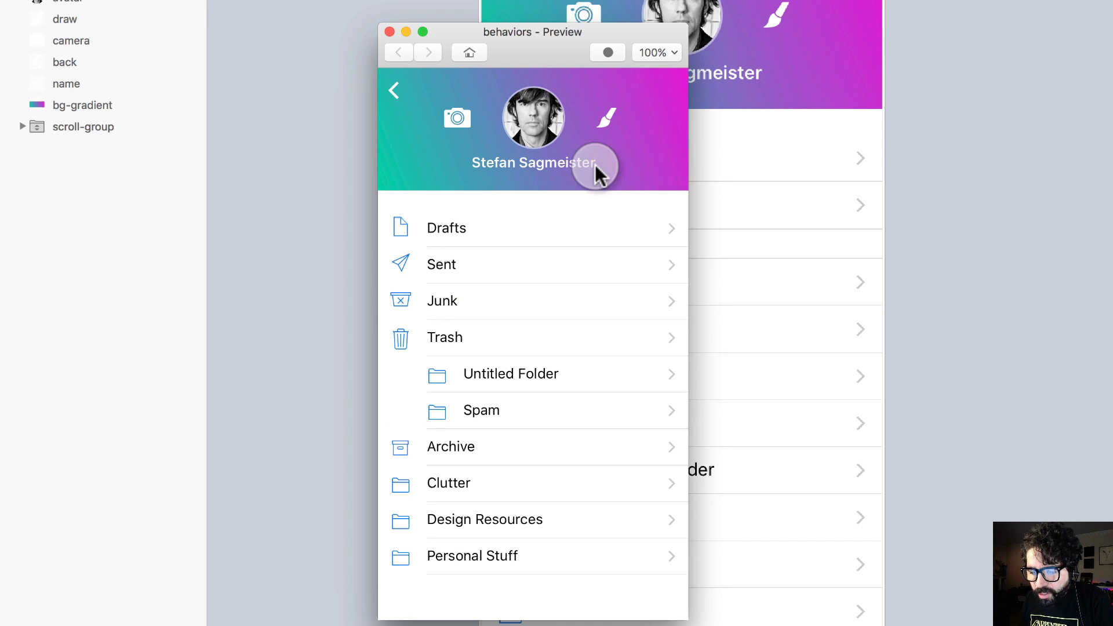
{"action": "left_click", "coordinate": [389, 30]}
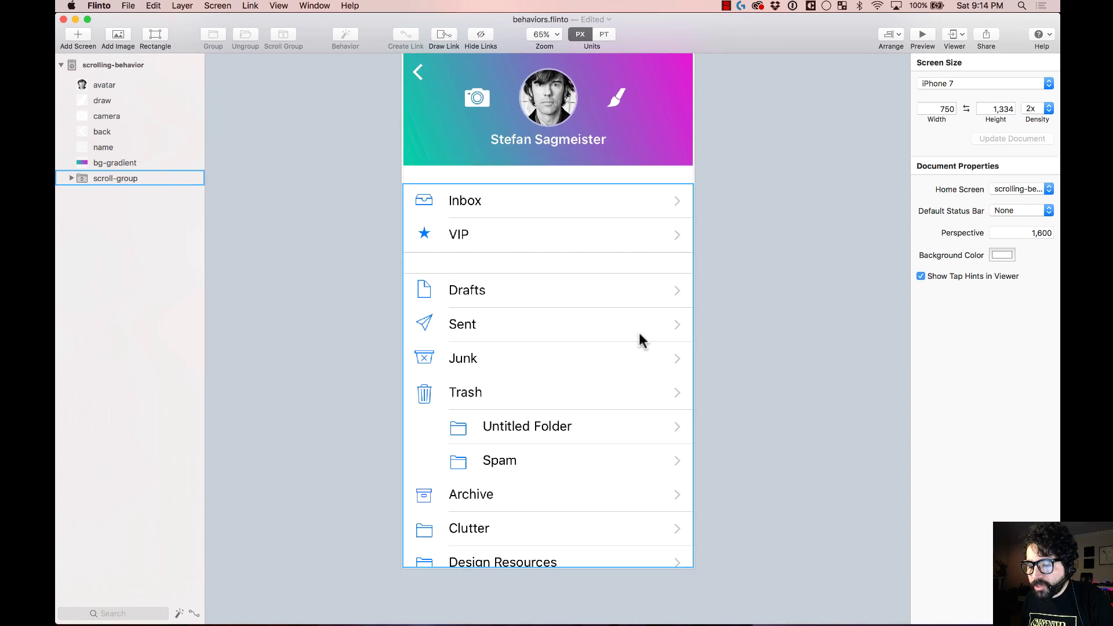
Stretch the top edge of the scroll-group up to Y 0 so it fills the full 1,334 px screen height.
{"action": "scroll", "coordinate": [657, 322], "scroll_direction": "up", "scroll_amount": 5}
{"action": "left_click", "coordinate": [656, 323]}
{"action": "scroll", "coordinate": [593, 289], "scroll_direction": "down", "scroll_amount": 4}
{"action": "key", "text": "super+minus"}
{"action": "left_click_drag", "start_coordinate": [468, 145], "coordinate": [700, 436]}
{"action": "left_click_drag", "start_coordinate": [499, 226], "coordinate": [512, 168]}
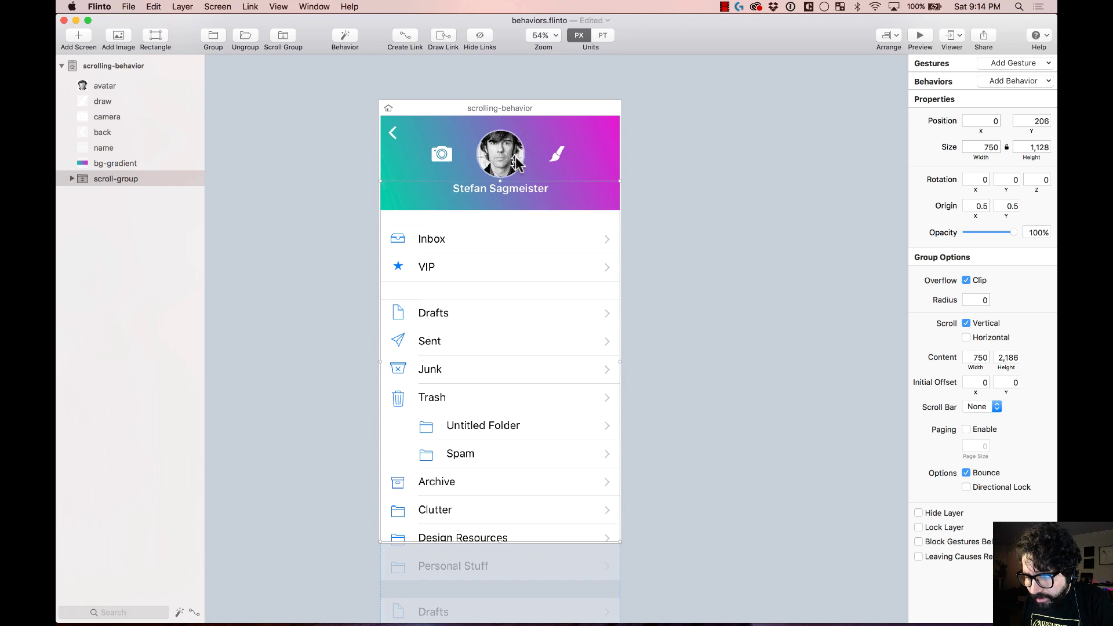
Preview the prototype, test scrolling the folder list beneath the header, and close the preview.
{"action": "left_click", "coordinate": [920, 37]}
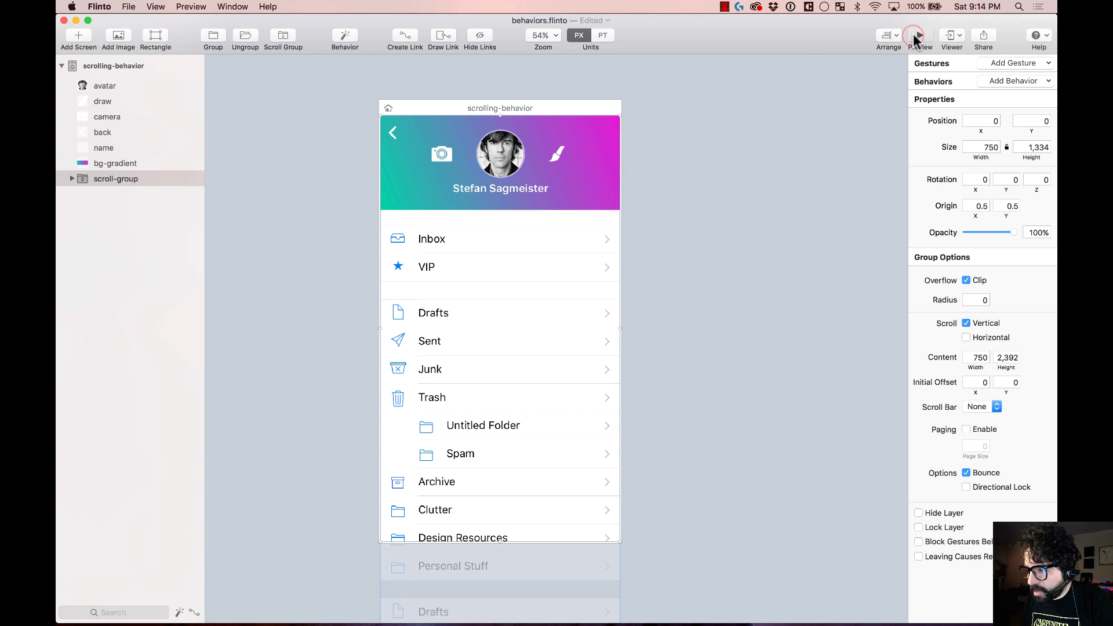
{"action": "left_click_drag", "start_coordinate": [459, 392], "coordinate": [455, 366]}
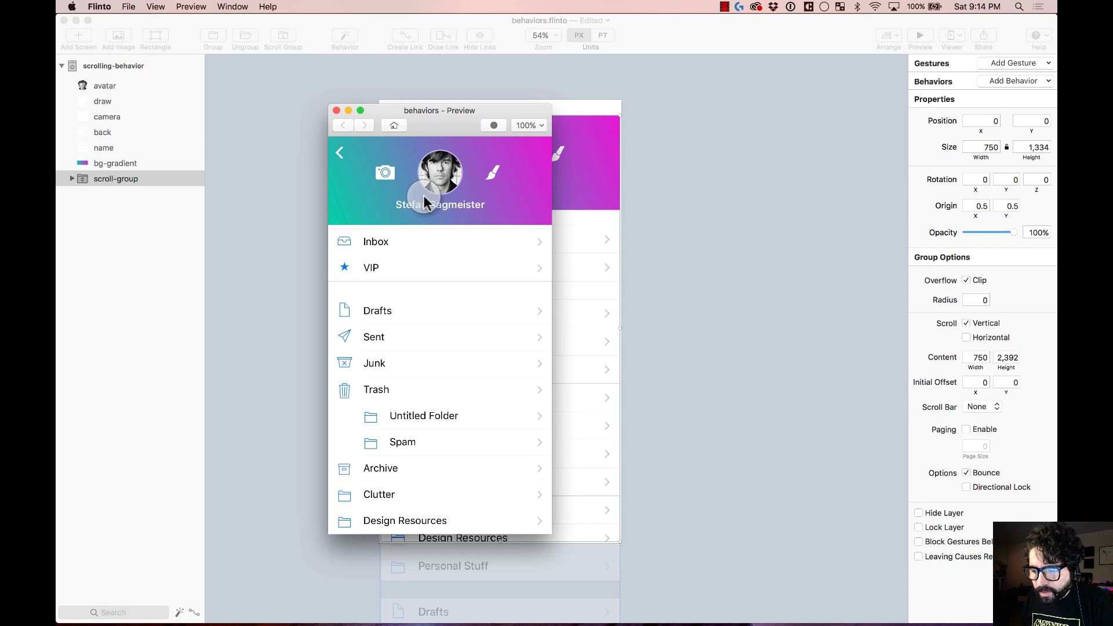
{"action": "scroll", "coordinate": [433, 364], "scroll_direction": "down", "scroll_amount": 10}
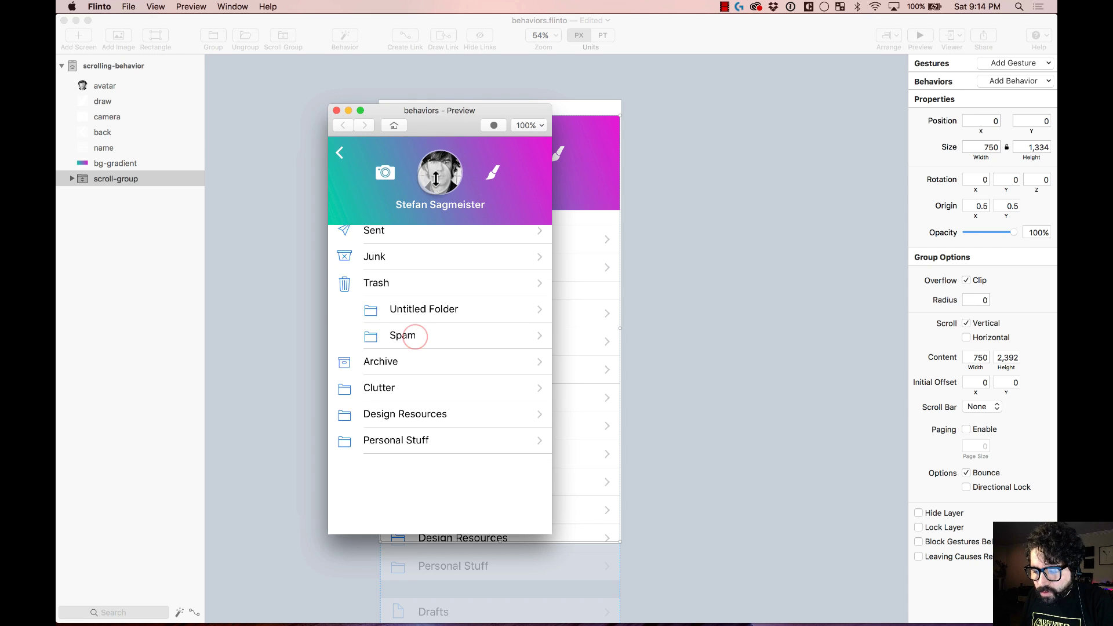
{"action": "left_click", "coordinate": [337, 110]}
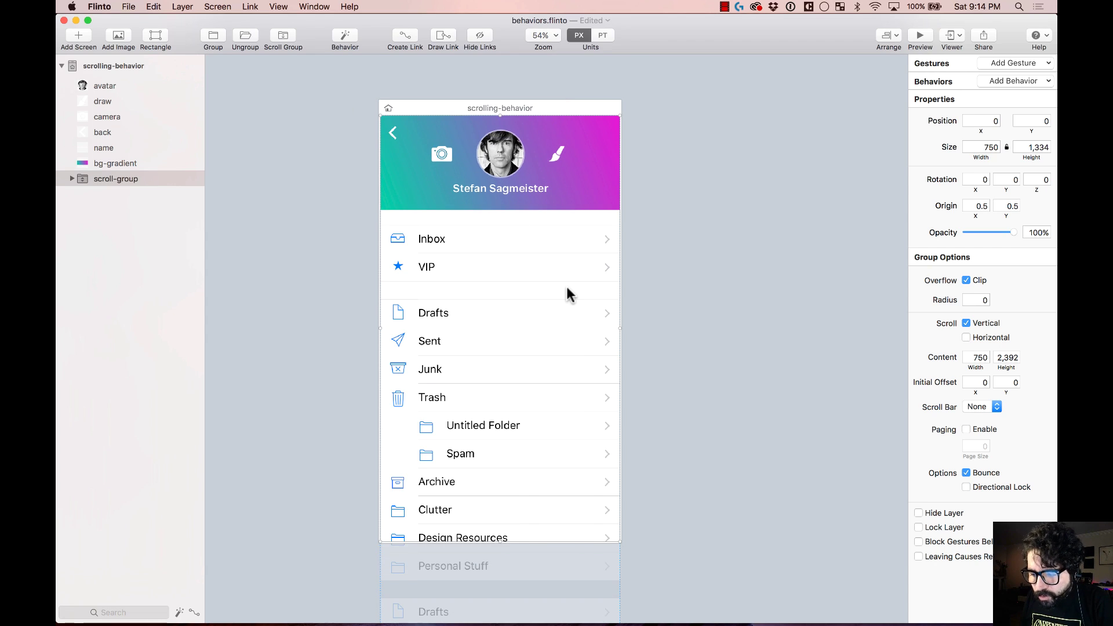
Extend the scroll-group's content height to about 2,483 px, and test scrolling to the end of the list in the preview.
{"action": "scroll", "coordinate": [567, 294], "scroll_direction": "down", "scroll_amount": 10}
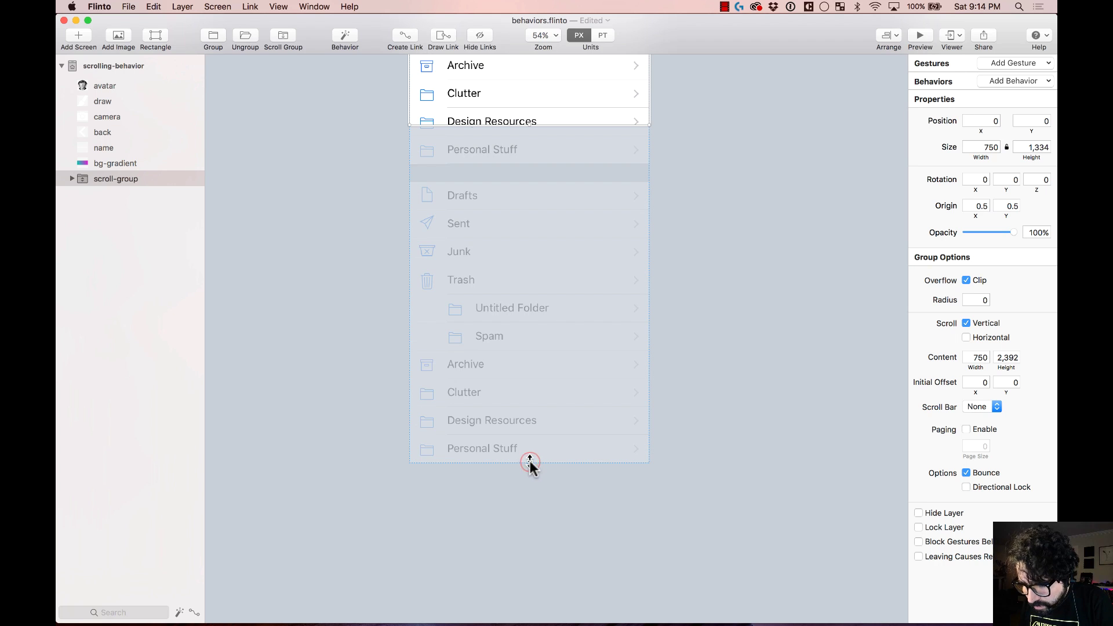
{"action": "left_click", "coordinate": [922, 36]}
{"action": "left_click_drag", "start_coordinate": [423, 437], "coordinate": [423, 243]}
{"action": "left_click_drag", "start_coordinate": [410, 467], "coordinate": [435, 219]}
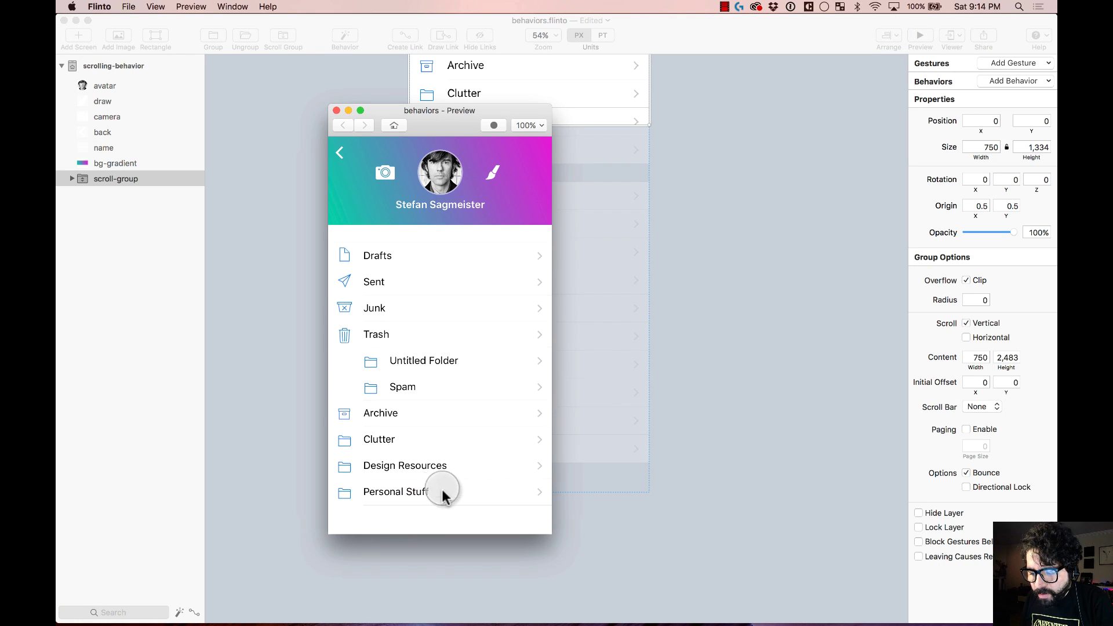
{"action": "left_click", "coordinate": [336, 110]}
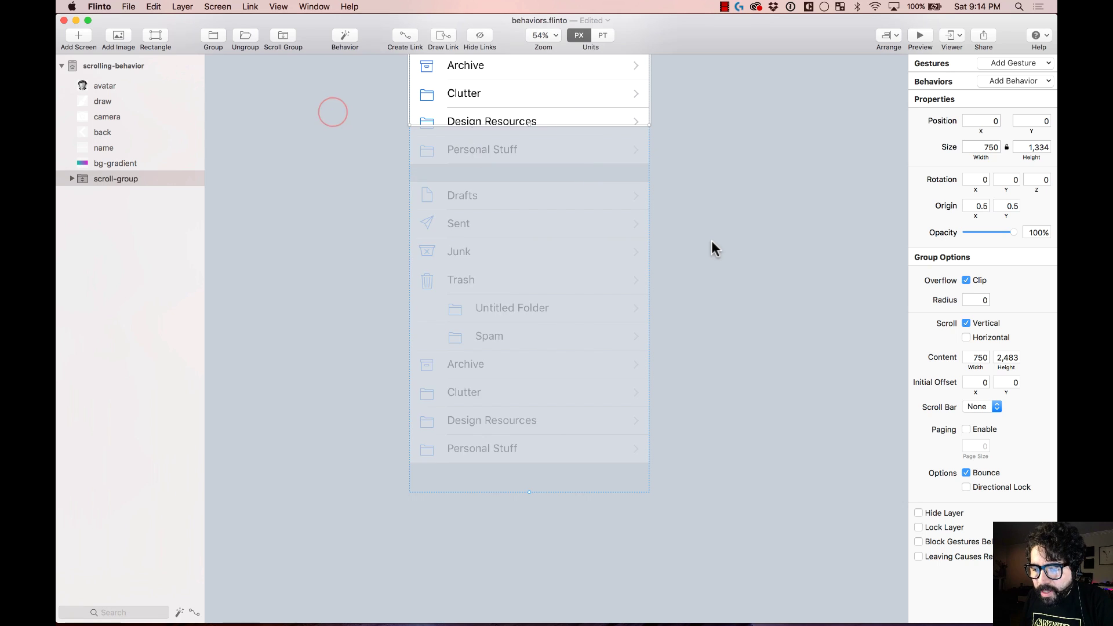
Select all header layers together with the scroll-group and create a behavior from them.
{"action": "scroll", "coordinate": [712, 241], "scroll_direction": "up", "scroll_amount": 10}
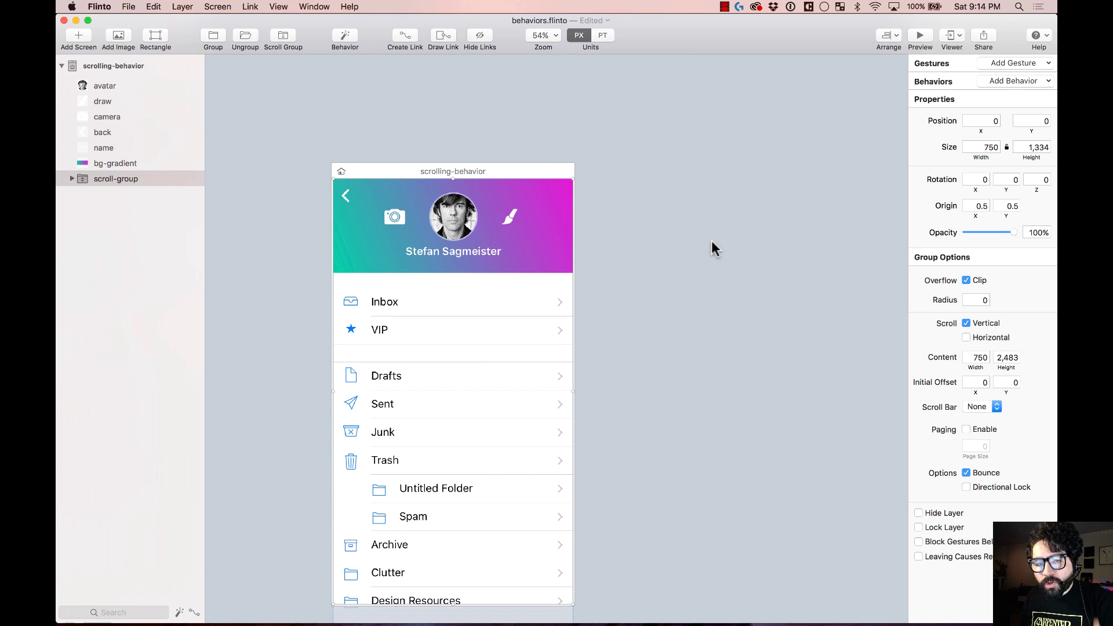
{"action": "left_click", "coordinate": [298, 289]}
{"action": "left_click", "coordinate": [445, 337]}
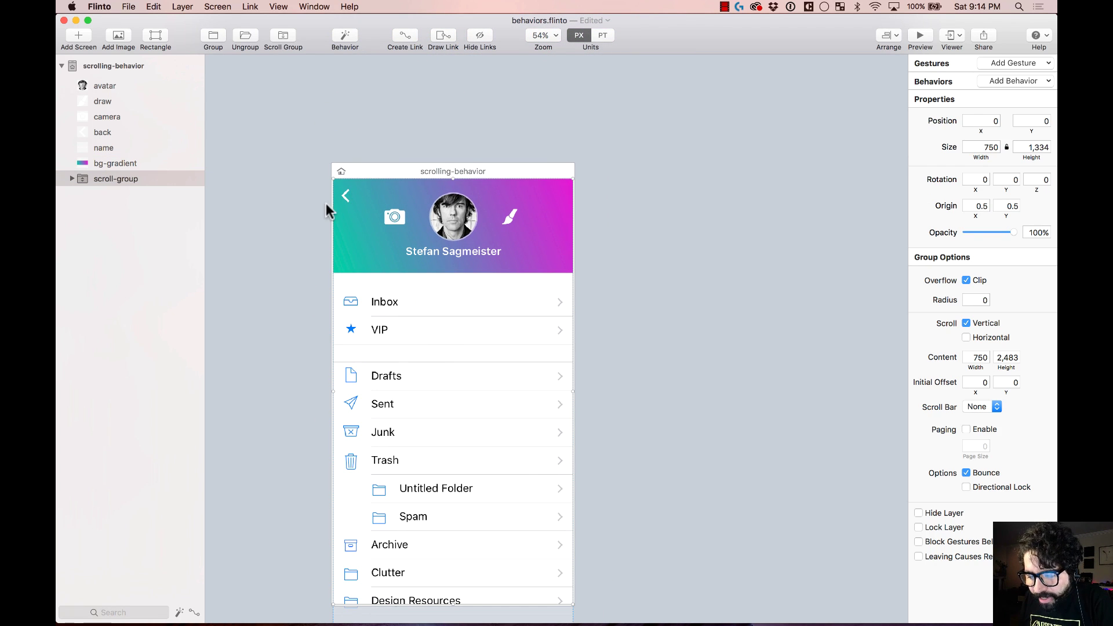
{"action": "left_click", "coordinate": [308, 213]}
{"action": "left_click_drag", "start_coordinate": [310, 189], "coordinate": [605, 406]}
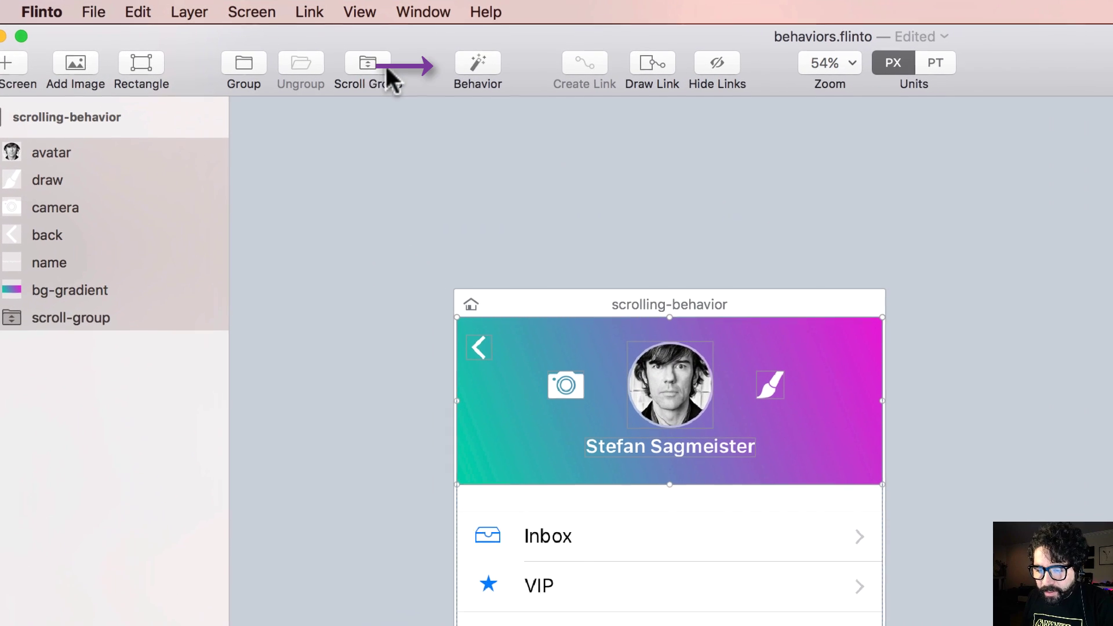
{"action": "left_click", "coordinate": [475, 68]}
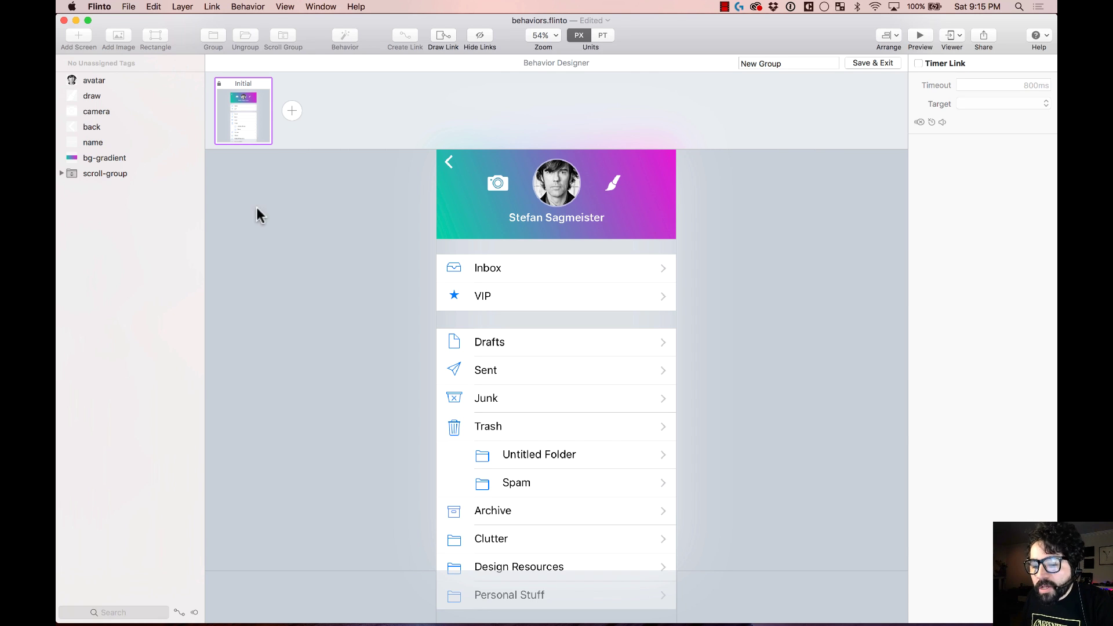
{"action": "left_click", "coordinate": [285, 256]}
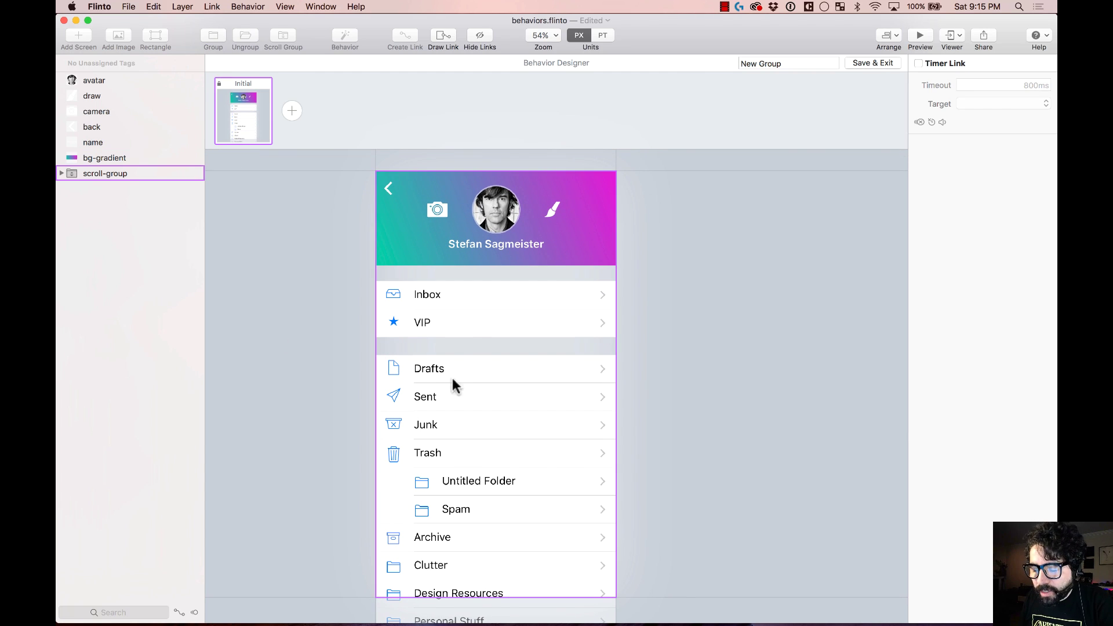
{"action": "left_click", "coordinate": [470, 332]}
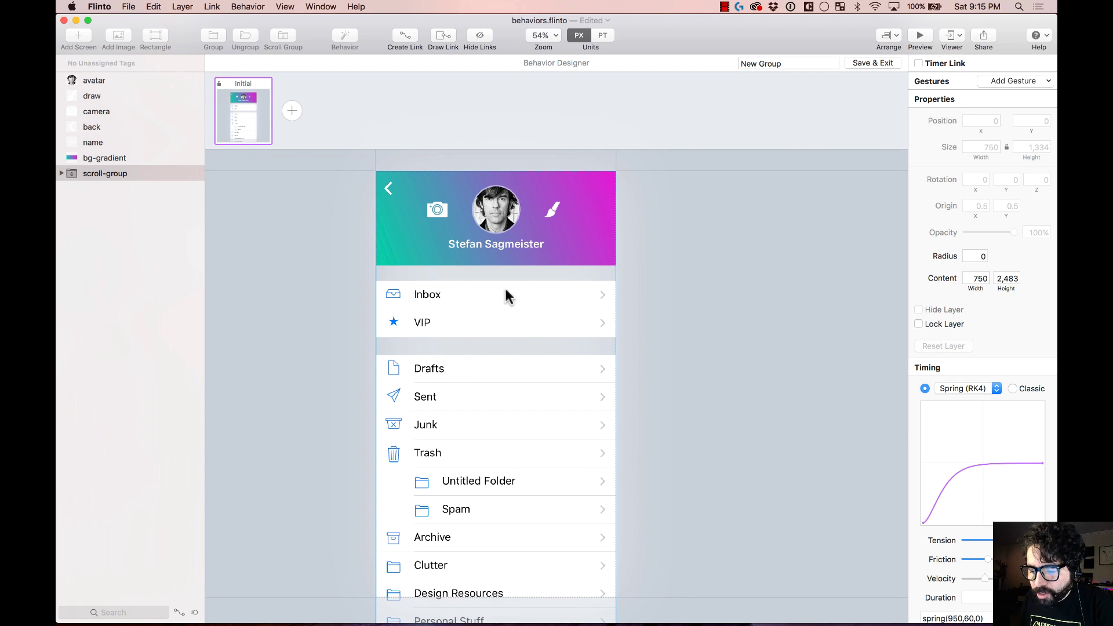
{"action": "left_click", "coordinate": [510, 217]}
{"action": "left_click", "coordinate": [553, 209]}
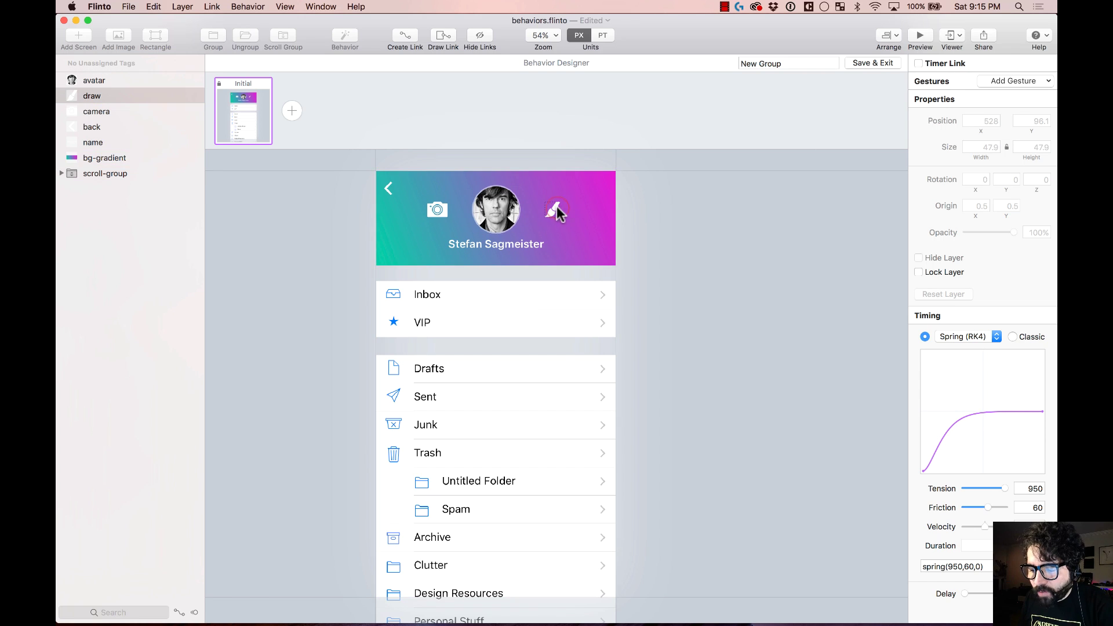
{"action": "left_click", "coordinate": [709, 238]}
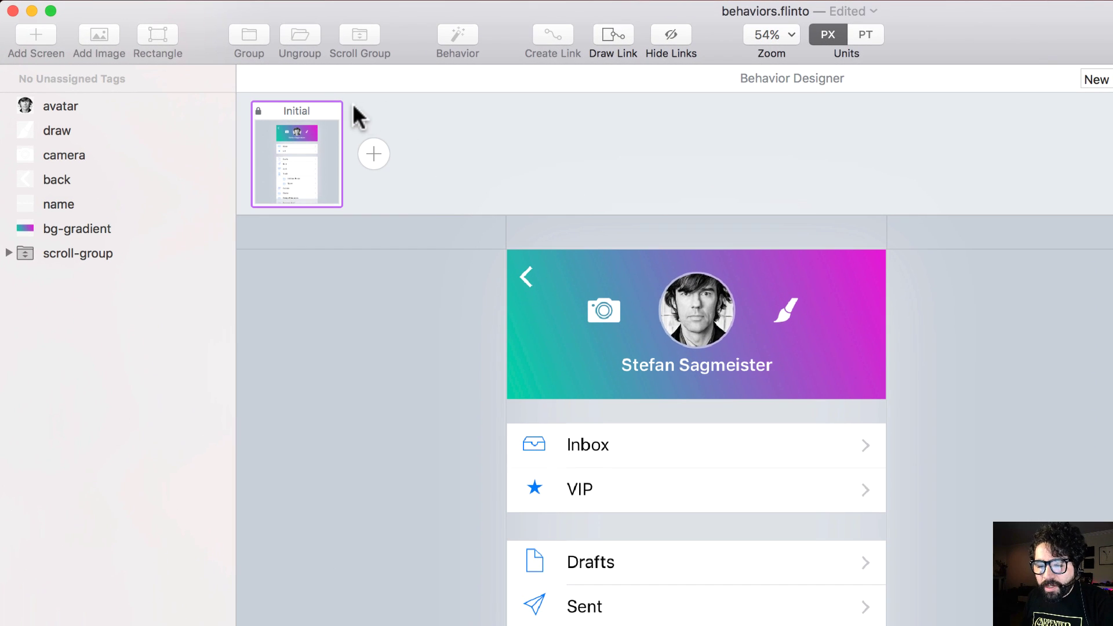
Add a second state to the behavior and name it "scrolled".
{"action": "left_click", "coordinate": [376, 153]}
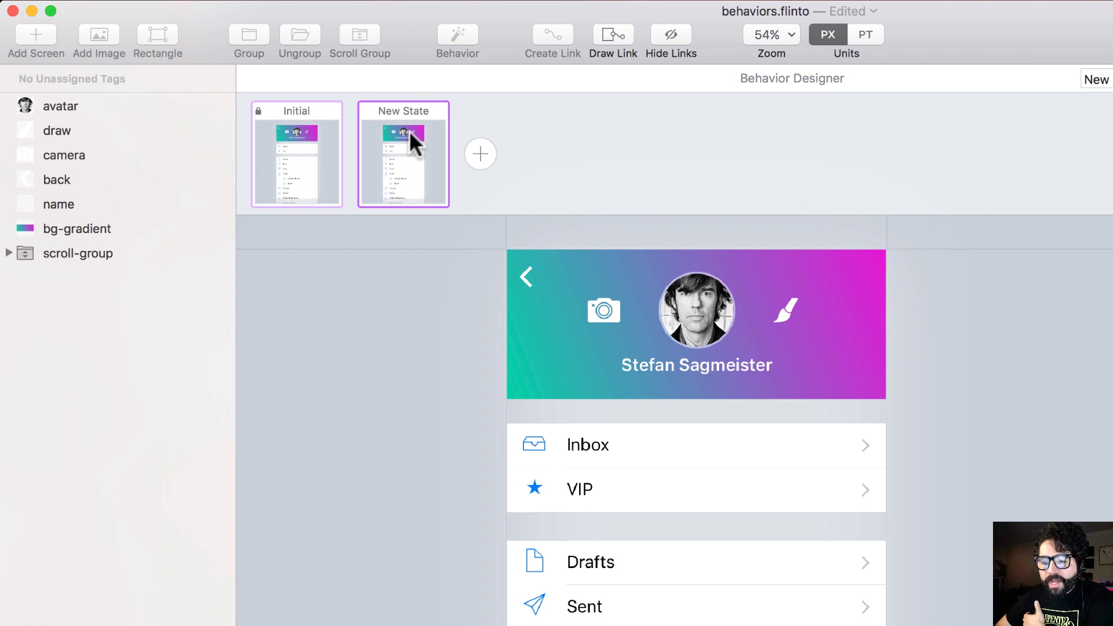
{"action": "double_click", "coordinate": [402, 111]}
{"action": "type", "text": "sc"}
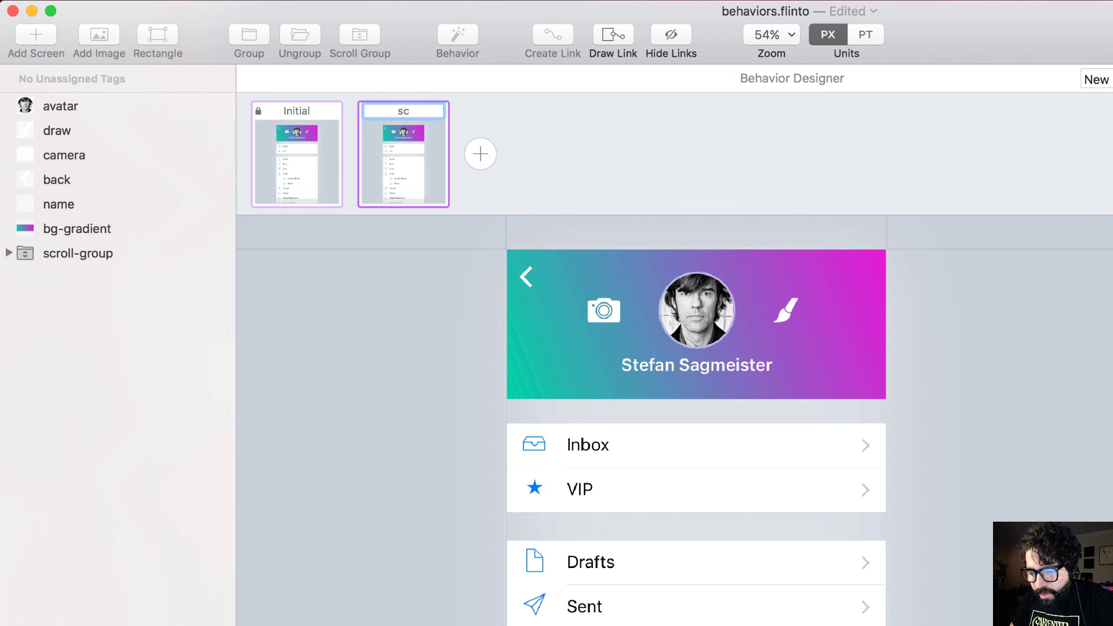
{"action": "type", "text": "rolled"}
{"action": "key", "text": "Return"}
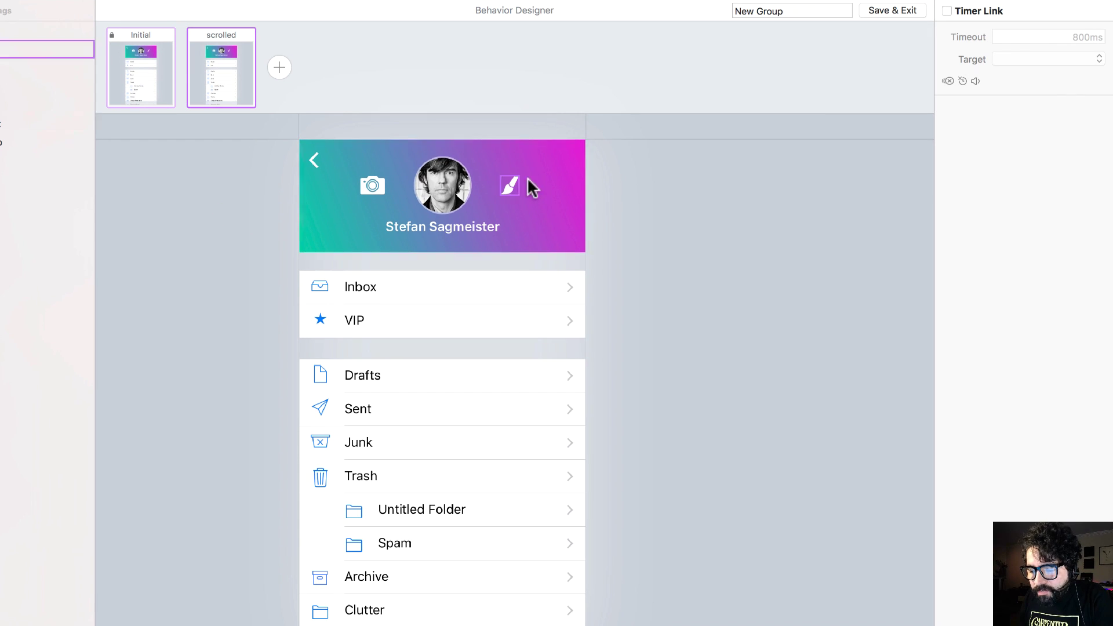
In the scrolled state, scale the avatar, camera and draw layers down together around their centre until the avatar is about 47.5 px wide.
{"action": "left_click", "coordinate": [527, 178]}
{"action": "key", "text": "super+equal"}
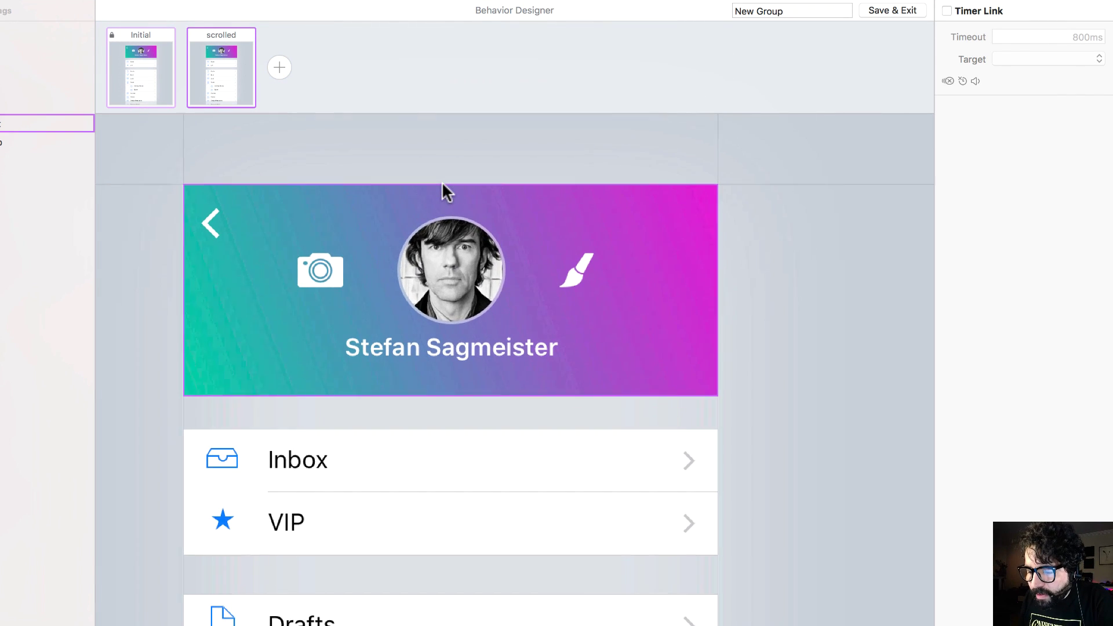
{"action": "left_click", "coordinate": [451, 244]}
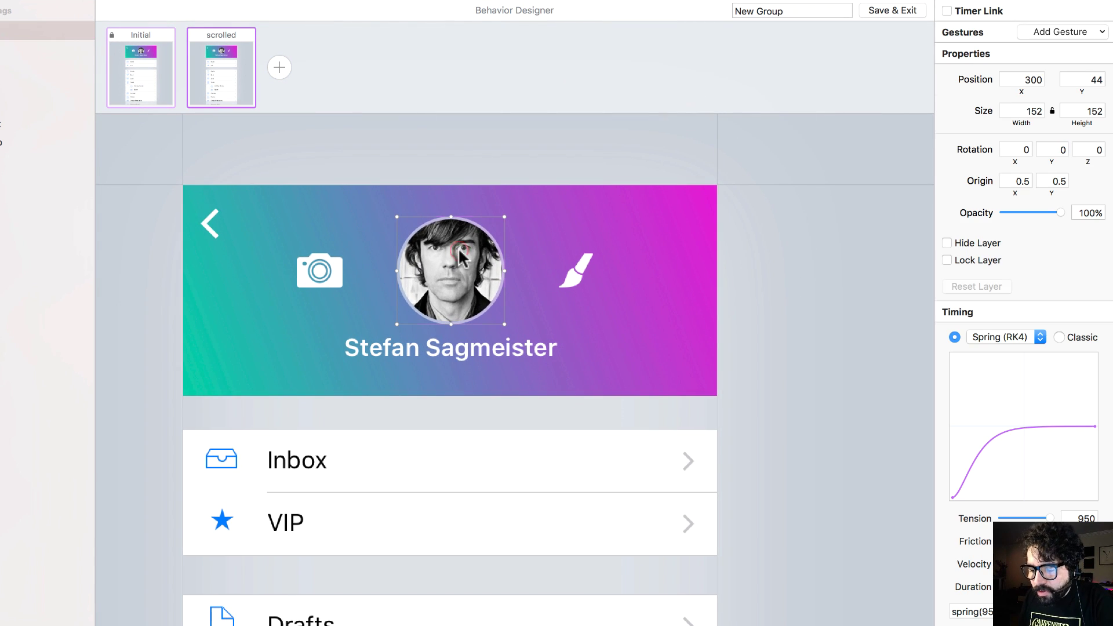
{"action": "left_click", "coordinate": [336, 264], "text": "shift"}
{"action": "left_click", "coordinate": [577, 269], "text": "shift"}
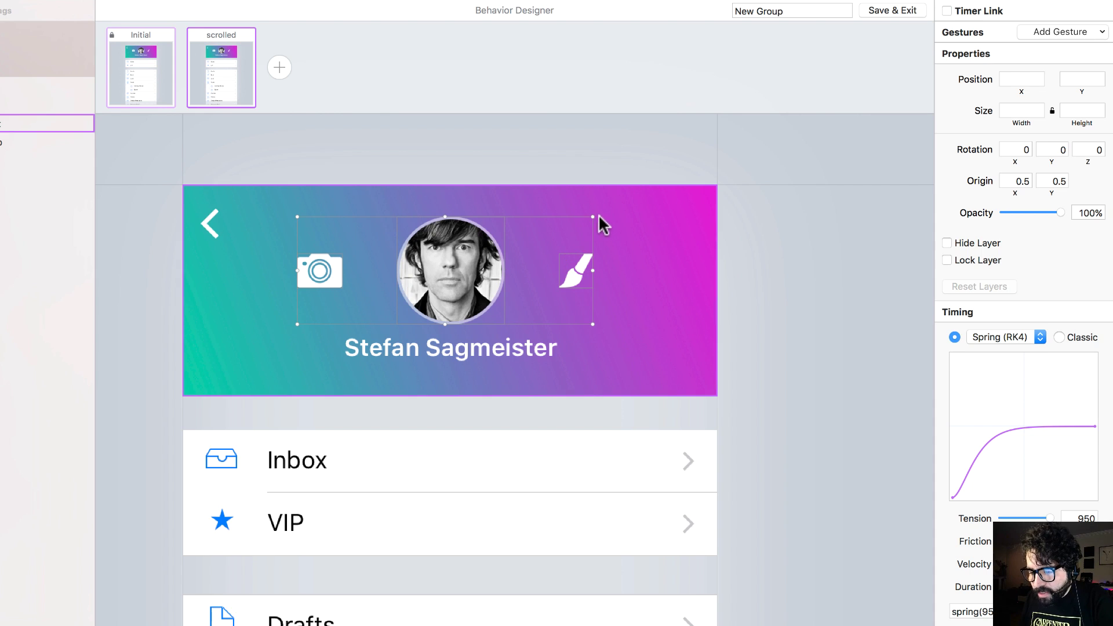
{"action": "mouse_move", "coordinate": [593, 217]}
{"action": "left_mouse_down"}
{"action": "mouse_move", "coordinate": [574, 236]}
{"action": "mouse_move", "coordinate": [488, 265]}
{"action": "left_mouse_up"}
{"action": "left_click", "coordinate": [521, 138]}
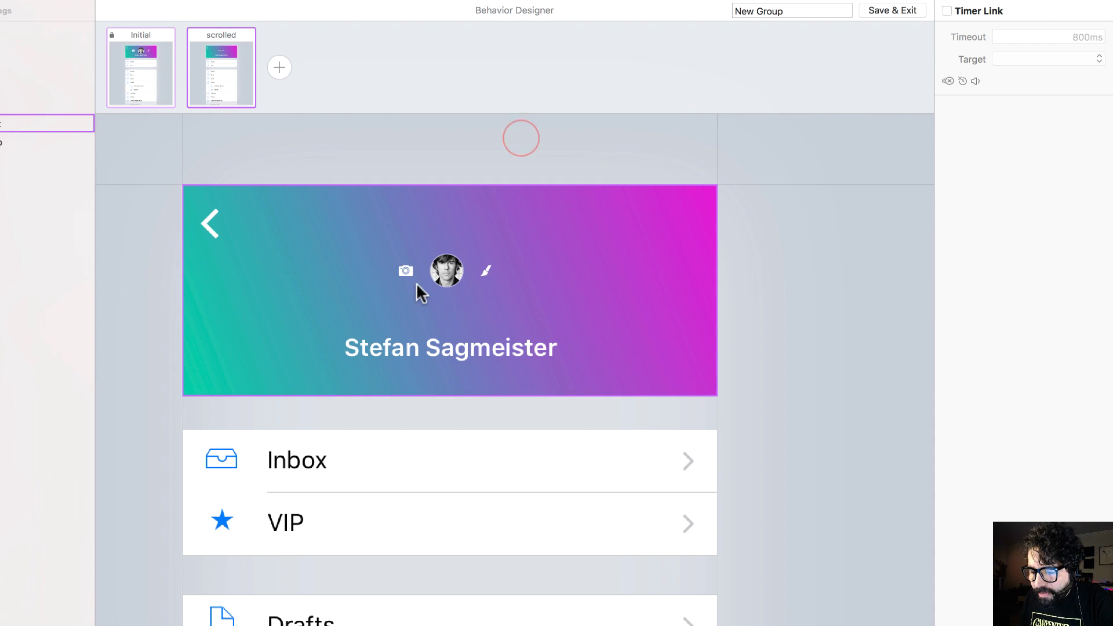
Set the Z rotation of the camera icon to -45 and of the draw icon to 45.
{"action": "left_click", "coordinate": [406, 272]}
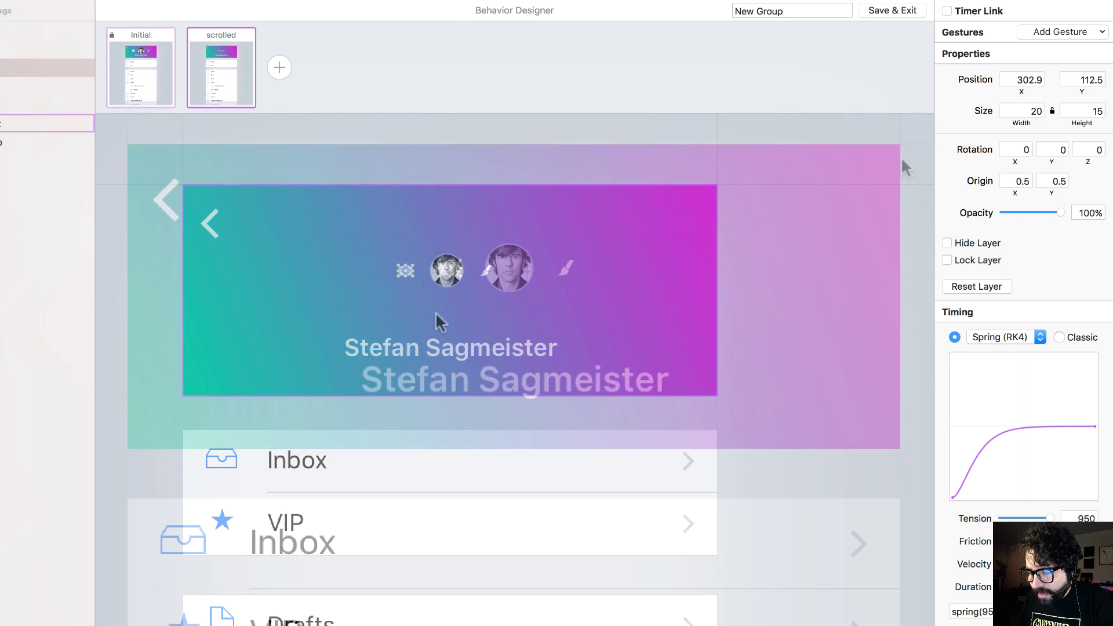
{"action": "left_click", "coordinate": [1089, 149]}
{"action": "type", "text": "-20"}
{"action": "key", "text": "Return"}
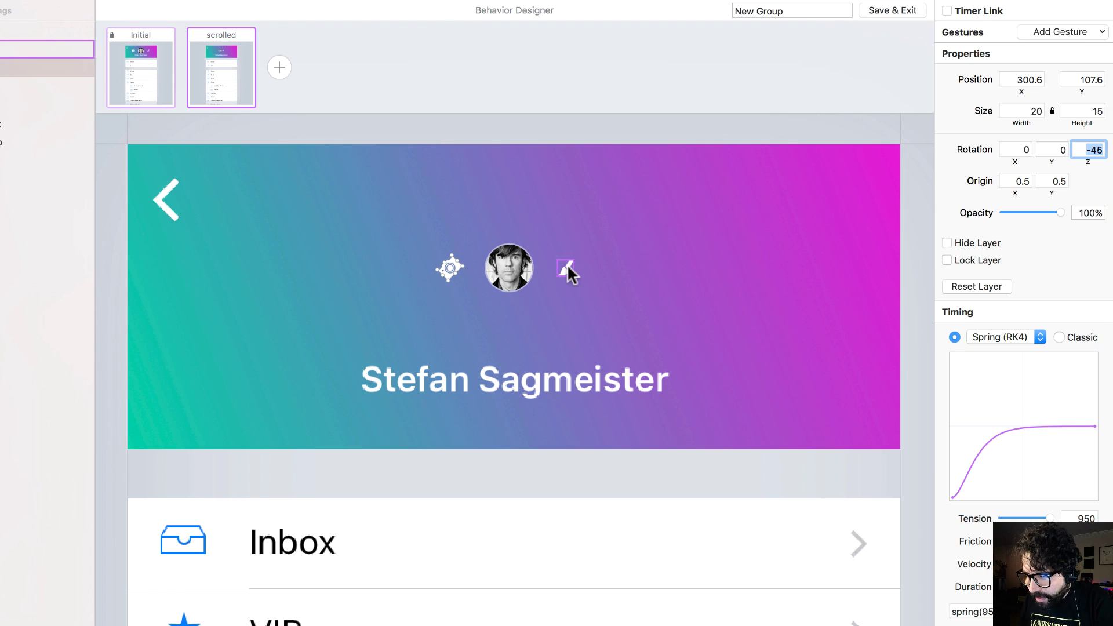
{"action": "left_click", "coordinate": [566, 264]}
{"action": "left_click", "coordinate": [1090, 150]}
{"action": "type", "text": "45"}
{"action": "key", "text": "Return"}
Set the avatar's Z rotation to -45.
{"action": "left_click", "coordinate": [509, 273]}
{"action": "left_click", "coordinate": [1091, 149]}
{"action": "type", "text": "-45"}
{"action": "key", "text": "Return"}
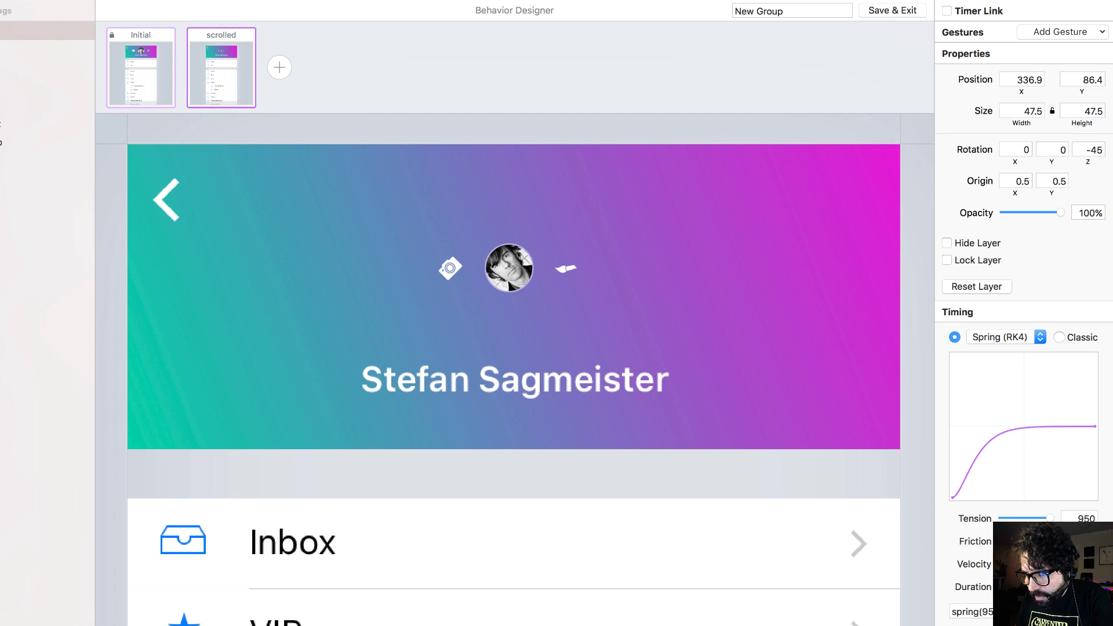
Move the camera icon to about X 350, Y 108 and the draw icon to about X 362, Y 109, tucking both behind the avatar.
{"action": "left_click", "coordinate": [447, 270]}
{"action": "left_click_drag", "start_coordinate": [454, 266], "coordinate": [510, 266]}
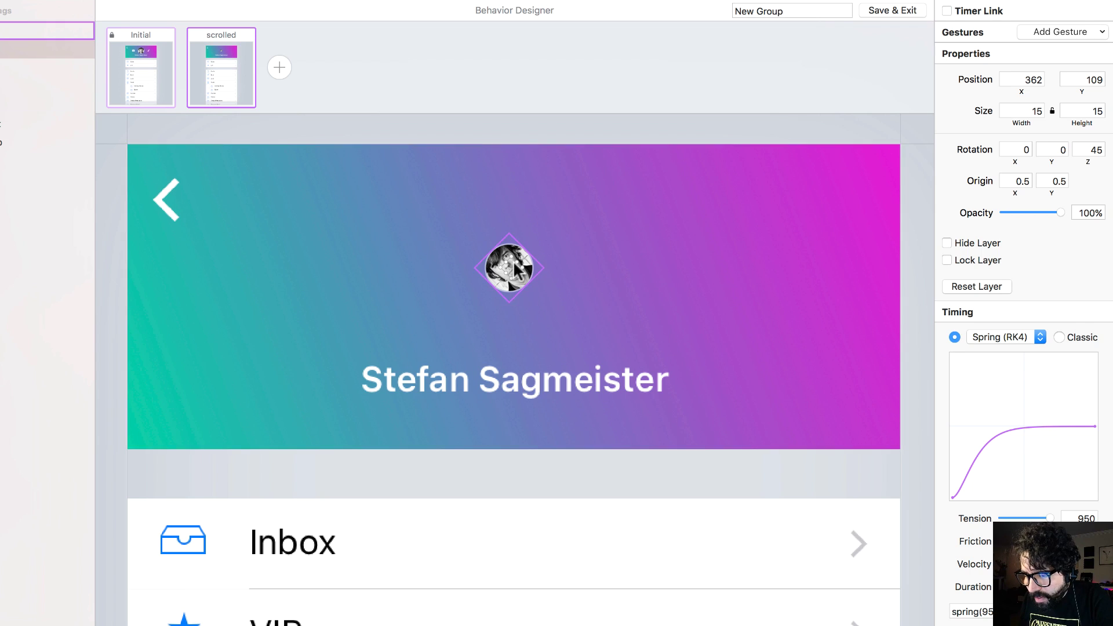
Scale down and raise the avatar, camera and draw layers toward the header's top edge, and set their opacity to 0%.
{"action": "left_click", "coordinate": [6, 68]}
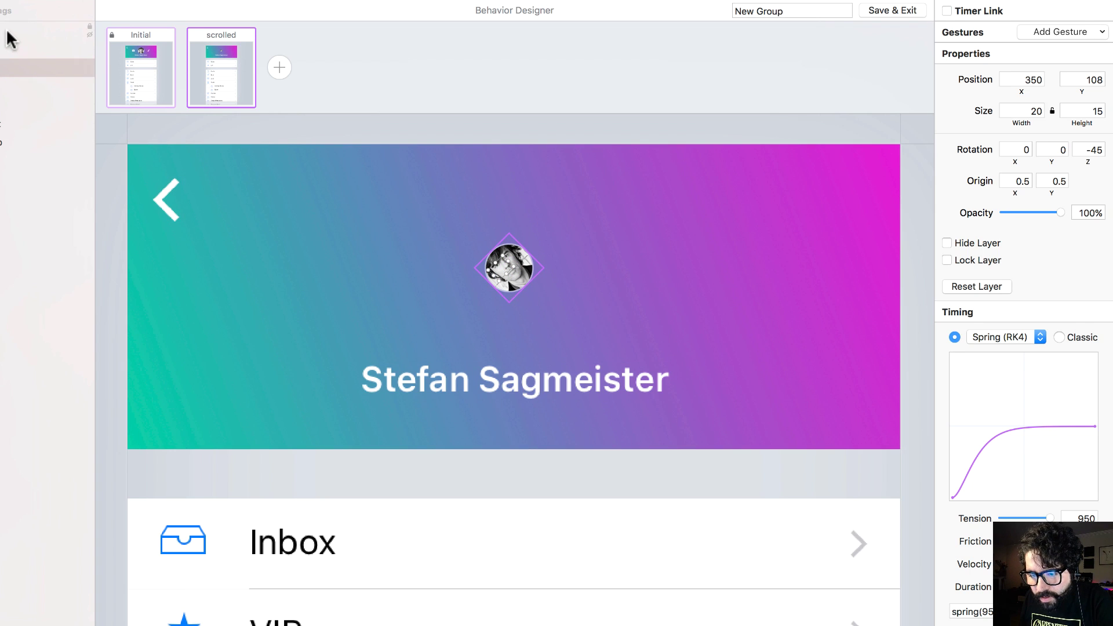
{"action": "left_click", "coordinate": [11, 39], "text": "shift"}
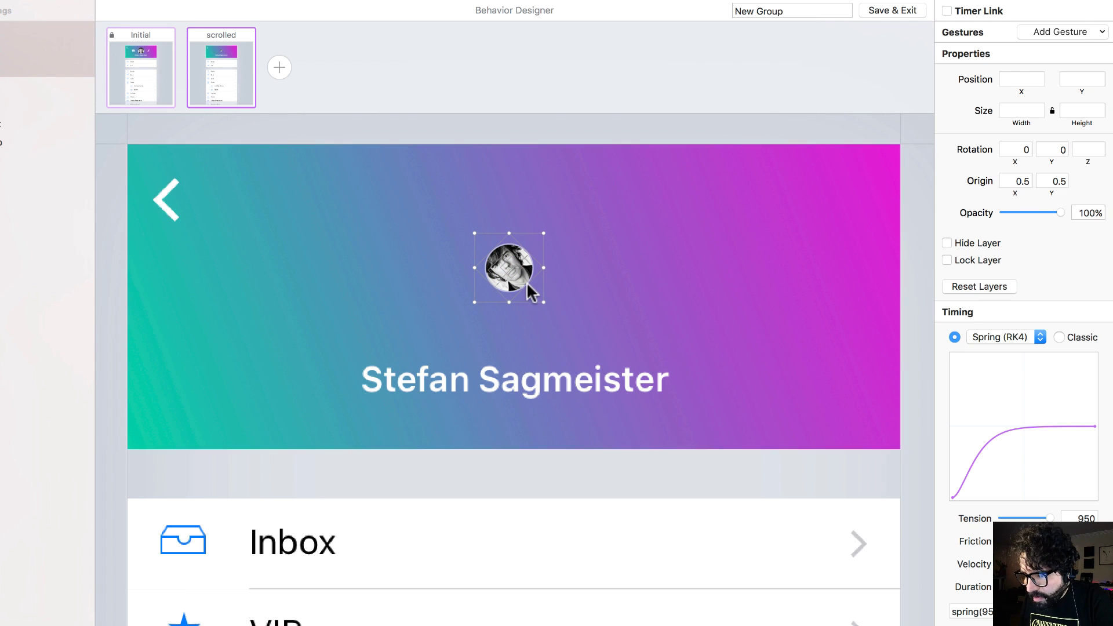
{"action": "left_click_drag", "start_coordinate": [544, 233], "coordinate": [525, 176]}
{"action": "left_click_drag", "start_coordinate": [1047, 212], "coordinate": [979, 213]}
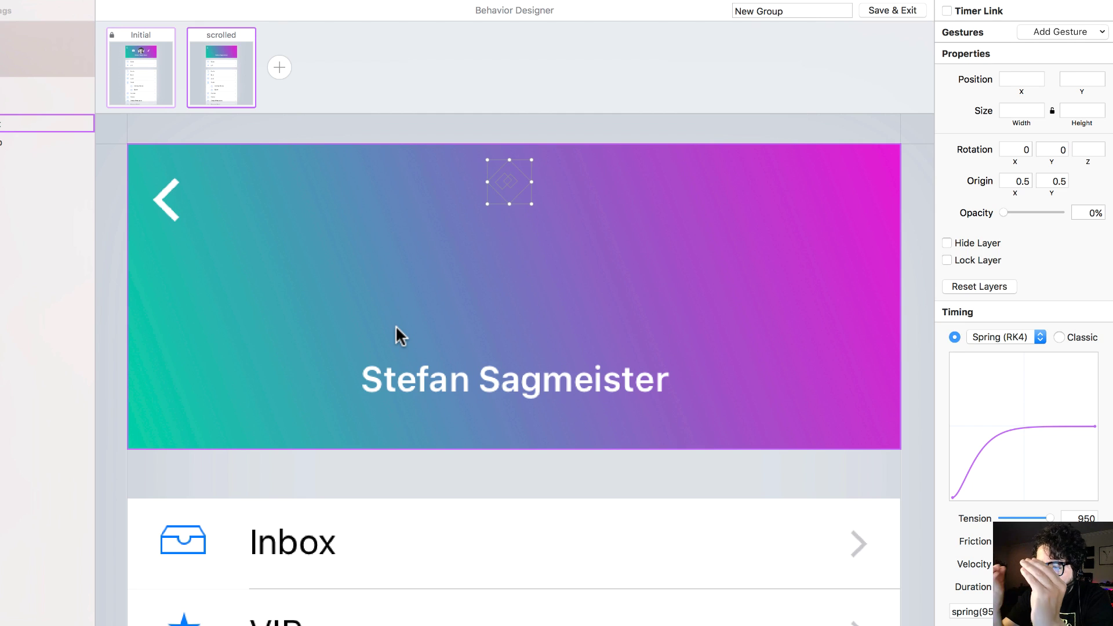
Move the name layer up to Y 41, level with the back arrow, and shrink the bg-gradient height to 110 px.
{"action": "left_click", "coordinate": [577, 383]}
{"action": "left_click_drag", "start_coordinate": [591, 387], "coordinate": [601, 211]}
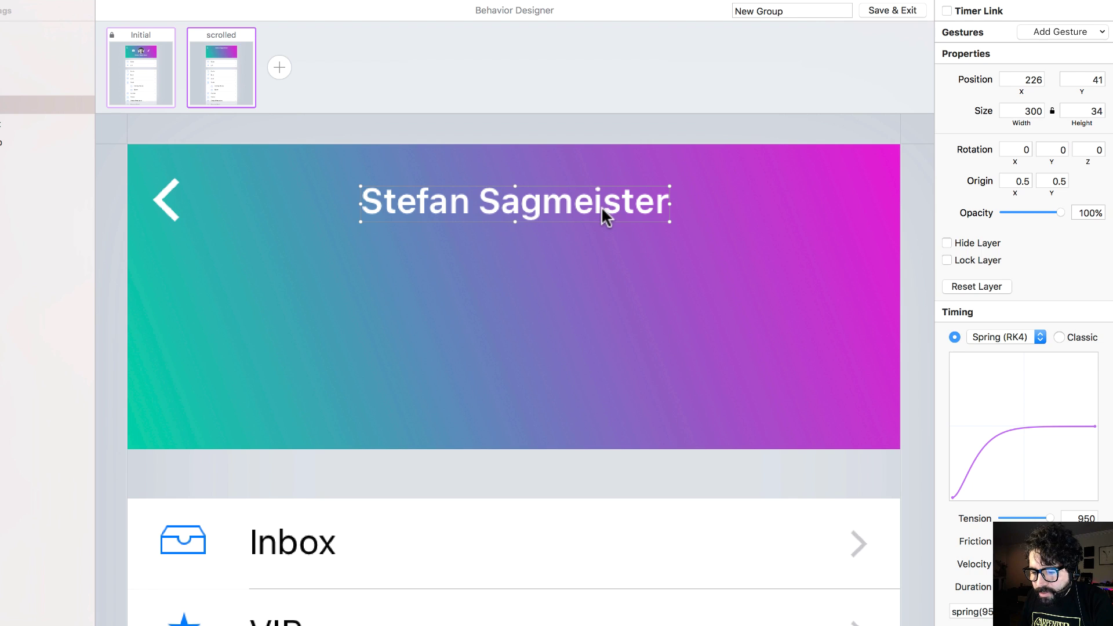
{"action": "left_click", "coordinate": [512, 383]}
{"action": "left_click_drag", "start_coordinate": [513, 445], "coordinate": [543, 257]}
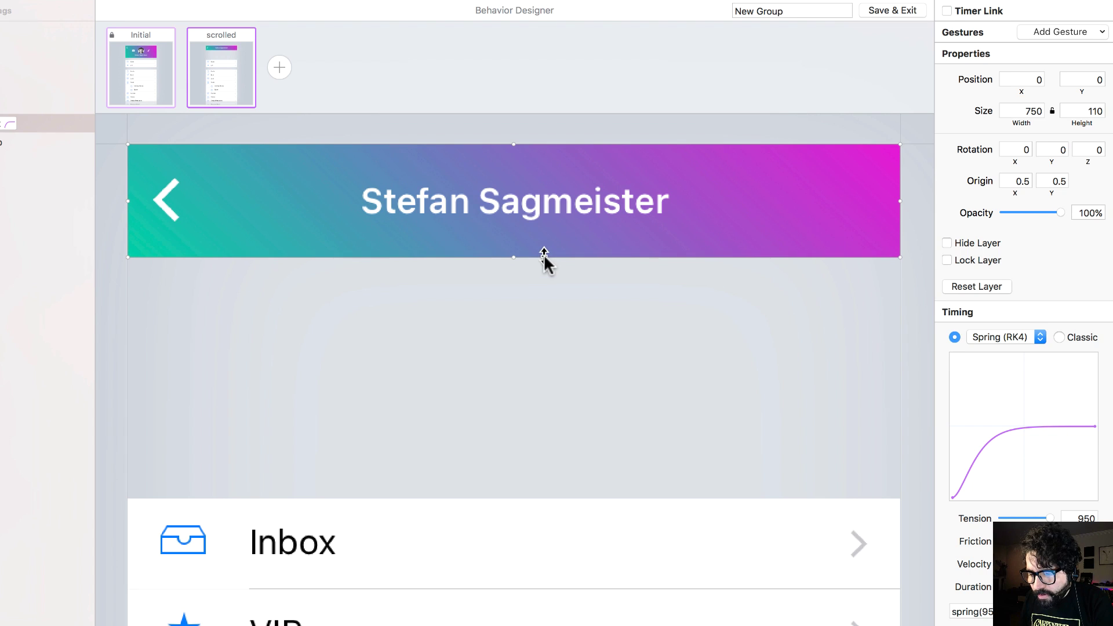
Select the scroll-group and switch between the Initial and scrolled states to compare the two header layouts.
{"action": "left_click", "coordinate": [543, 320]}
{"action": "key", "text": "super+minus"}
{"action": "key", "text": "super+minus"}
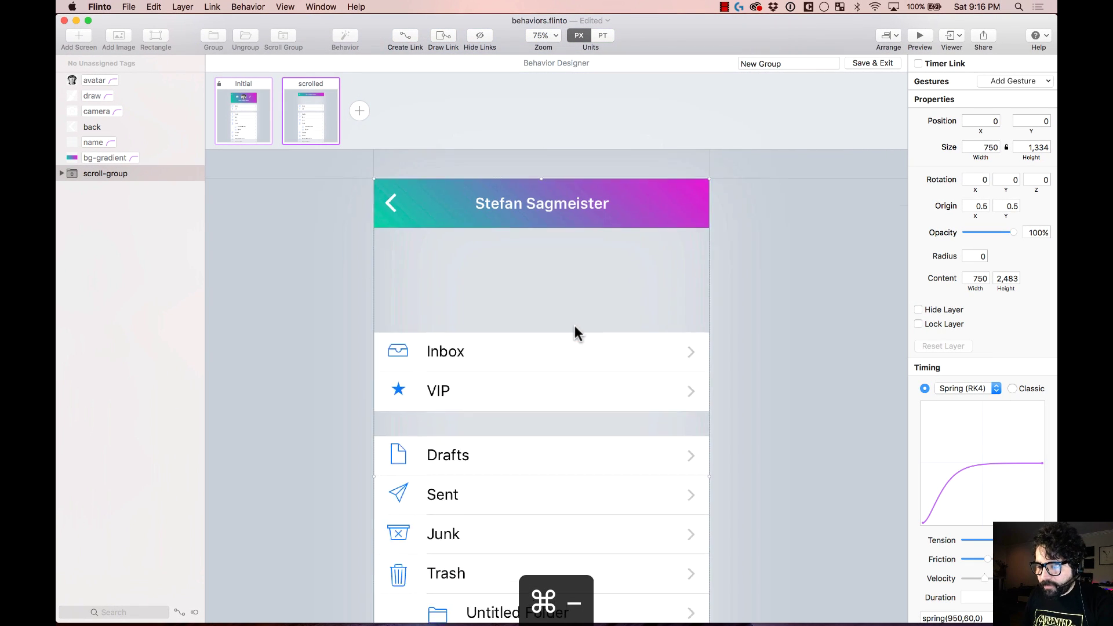
{"action": "left_click", "coordinate": [248, 124]}
{"action": "left_click", "coordinate": [305, 121]}
{"action": "left_click", "coordinate": [264, 117]}
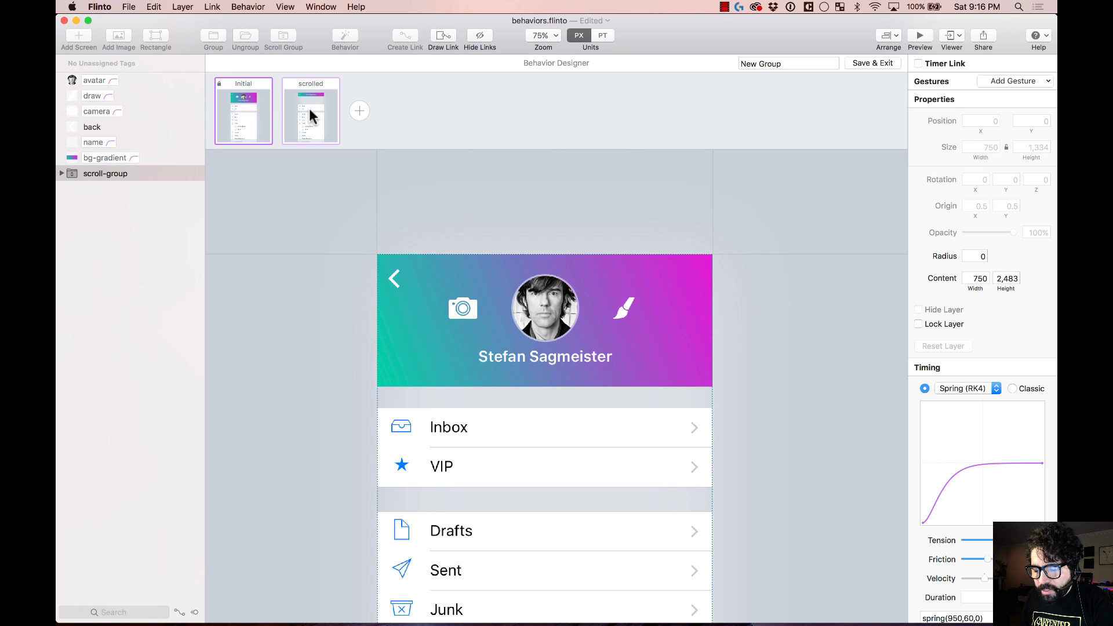
{"action": "left_click", "coordinate": [316, 109]}
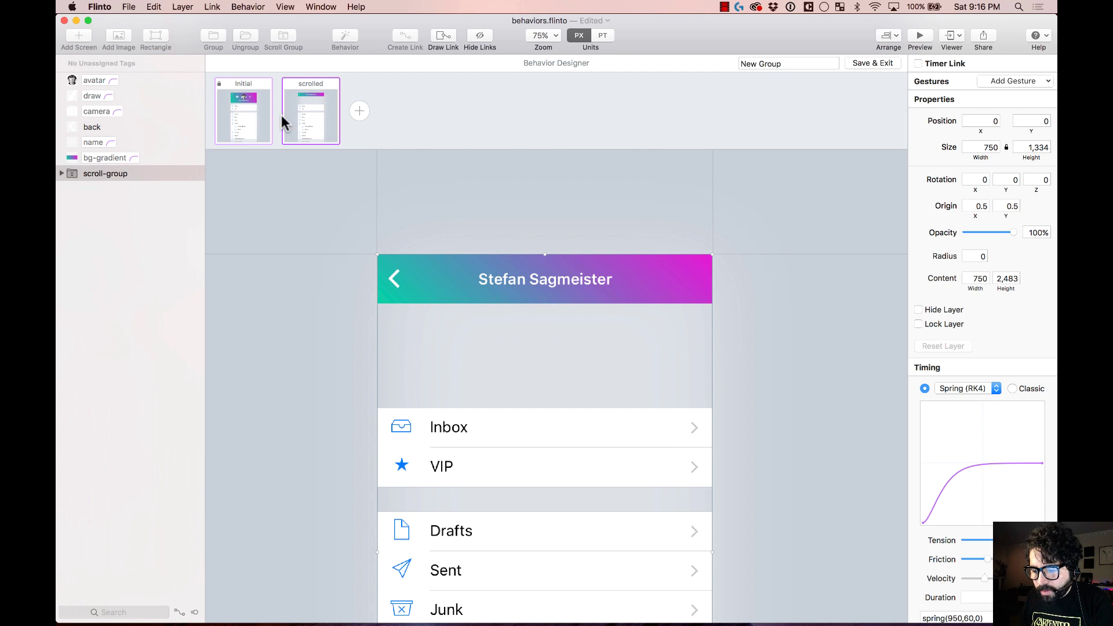
Preview the Initial state, scroll the folder list to check the header's behavior, and close the preview.
{"action": "left_click", "coordinate": [258, 116]}
{"action": "key", "text": "super+minus"}
{"action": "key", "text": "super+minus"}
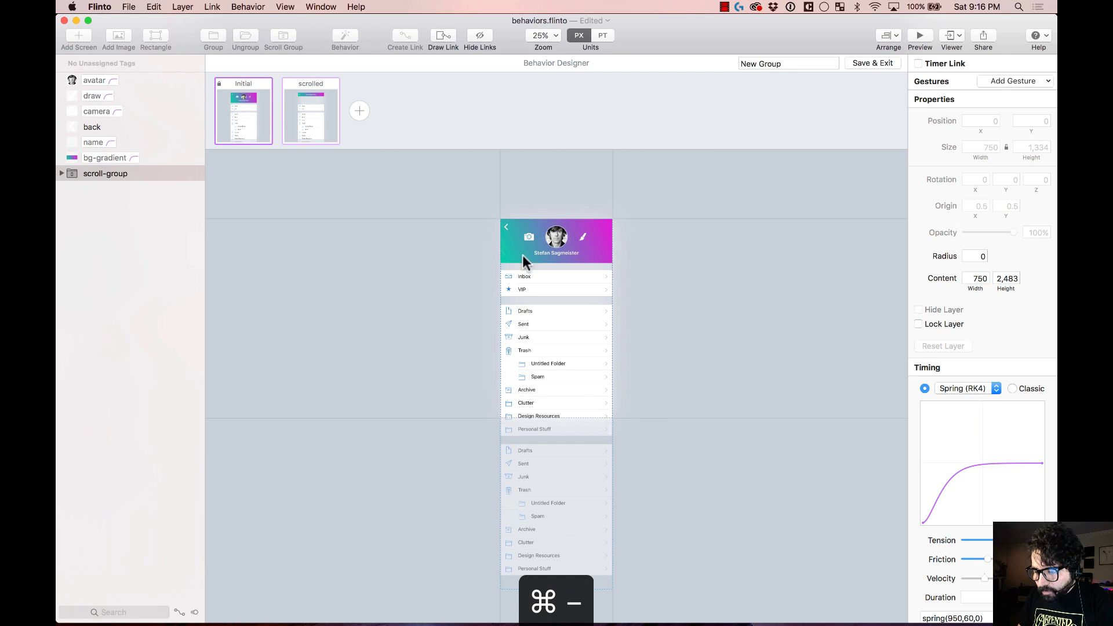
{"action": "left_click_drag", "start_coordinate": [472, 207], "coordinate": [687, 484]}
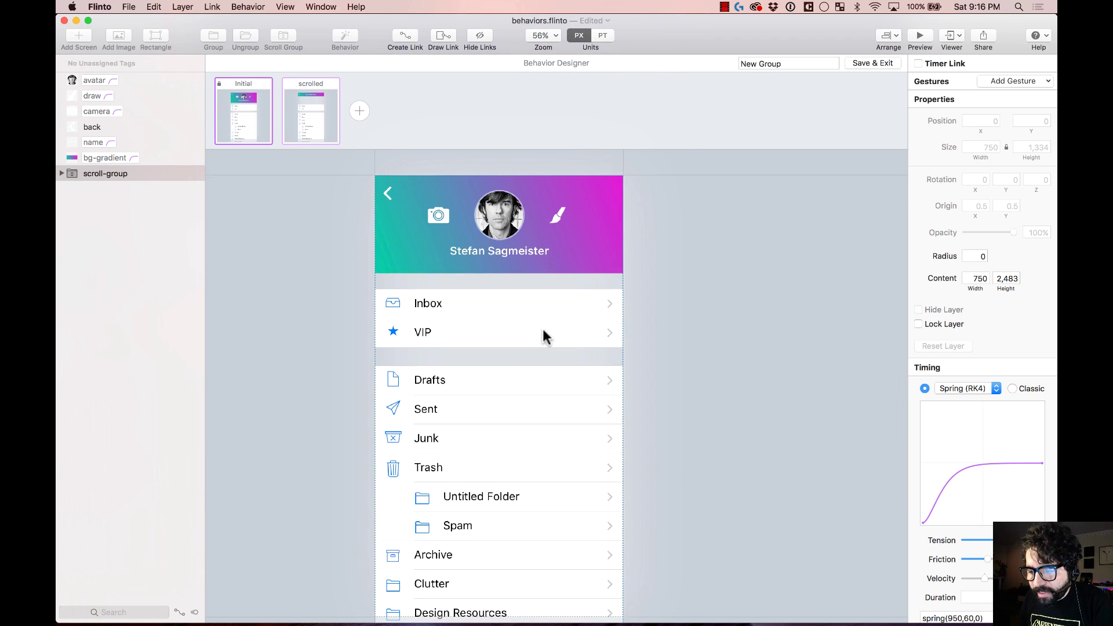
{"action": "left_click", "coordinate": [921, 38]}
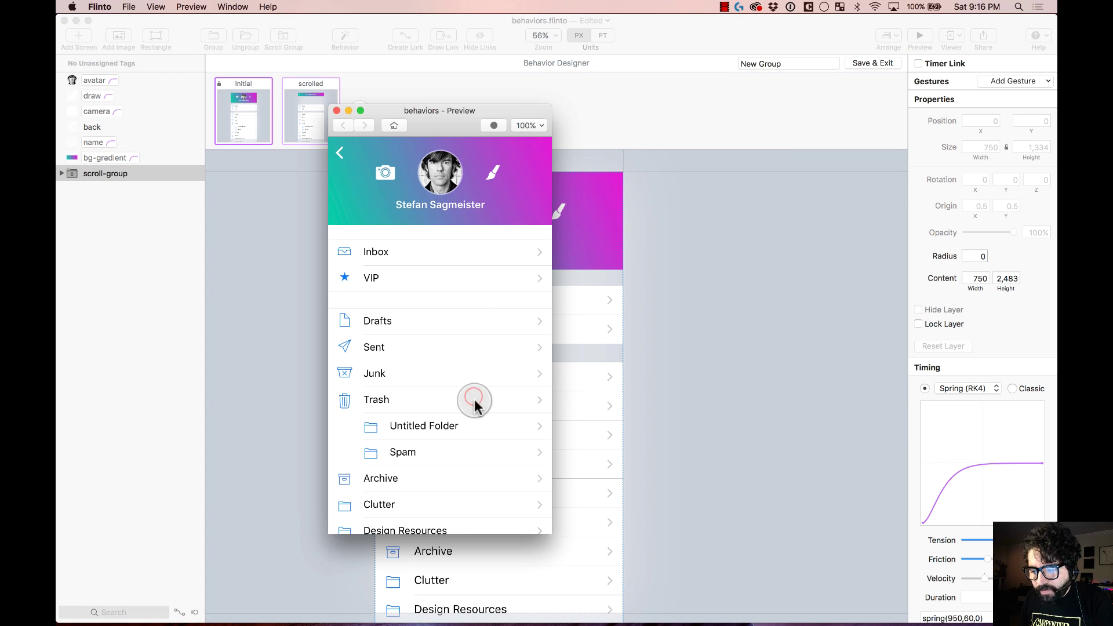
{"action": "scroll", "coordinate": [442, 415], "scroll_direction": "down", "scroll_amount": 5}
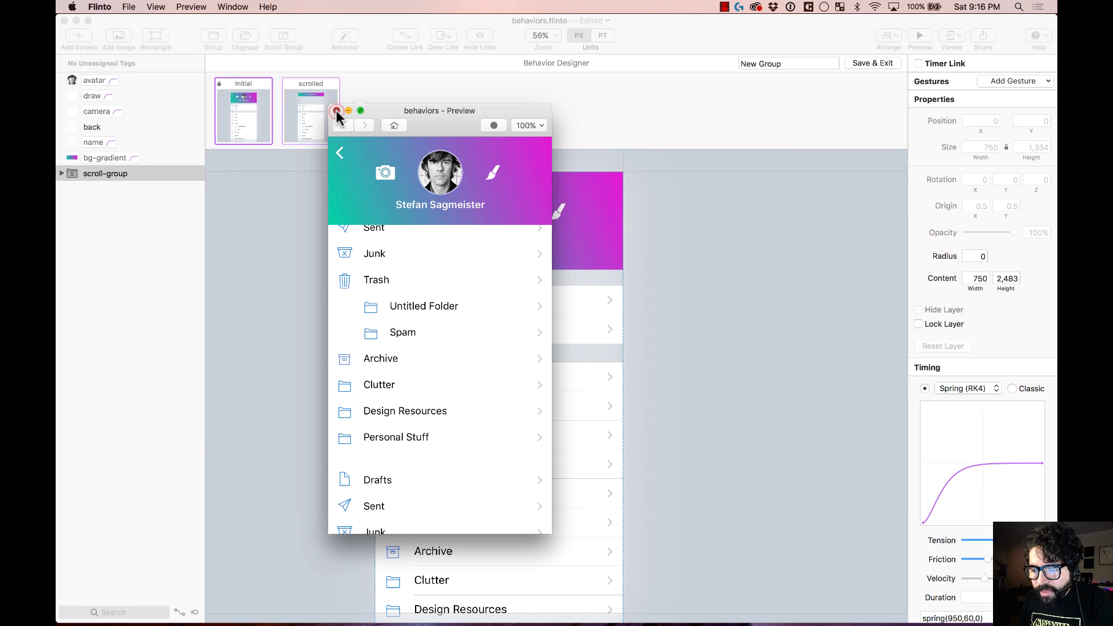
{"action": "left_click", "coordinate": [336, 110]}
{"action": "left_click", "coordinate": [322, 260]}
{"action": "left_click", "coordinate": [475, 374]}
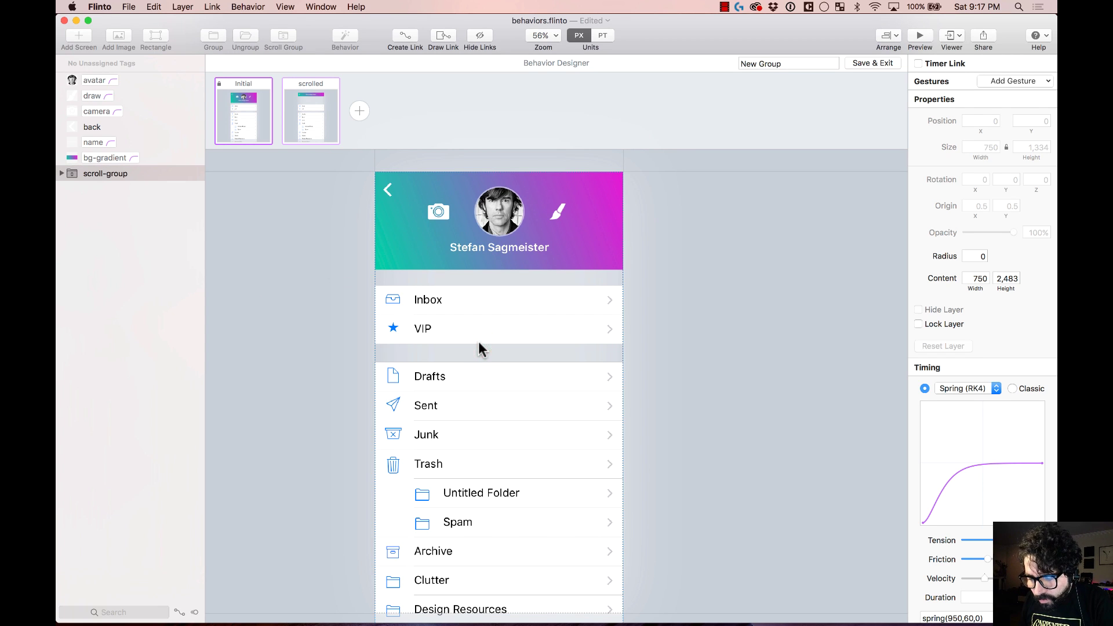
Link the scroll-group in the Initial state to the scrolled state with a Scroll gesture.
{"action": "left_click", "coordinate": [1025, 80]}
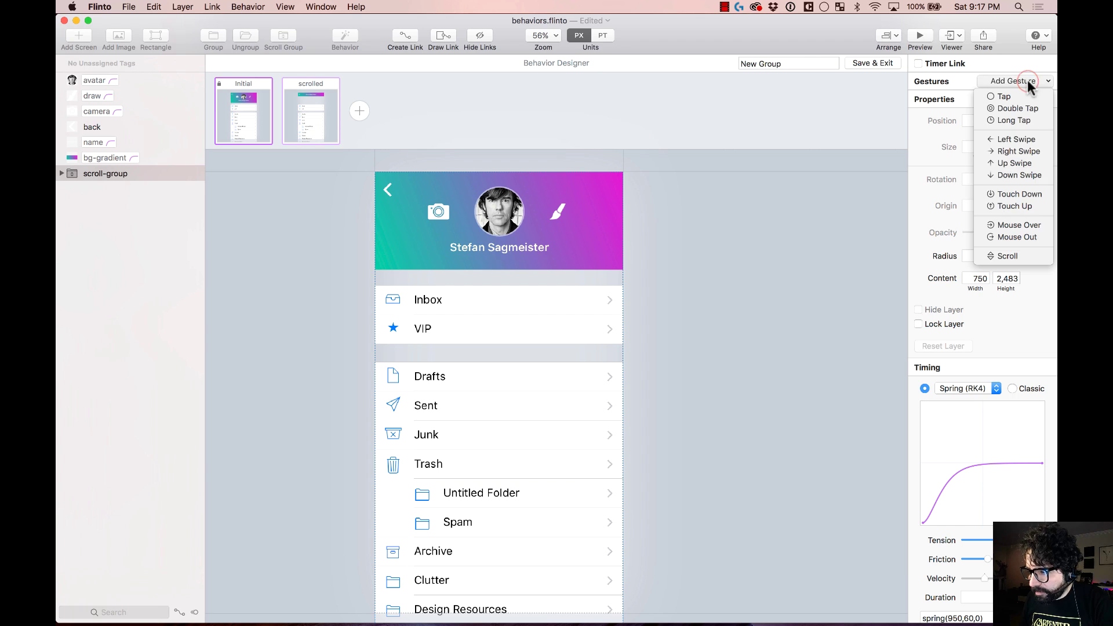
{"action": "left_click", "coordinate": [1025, 81]}
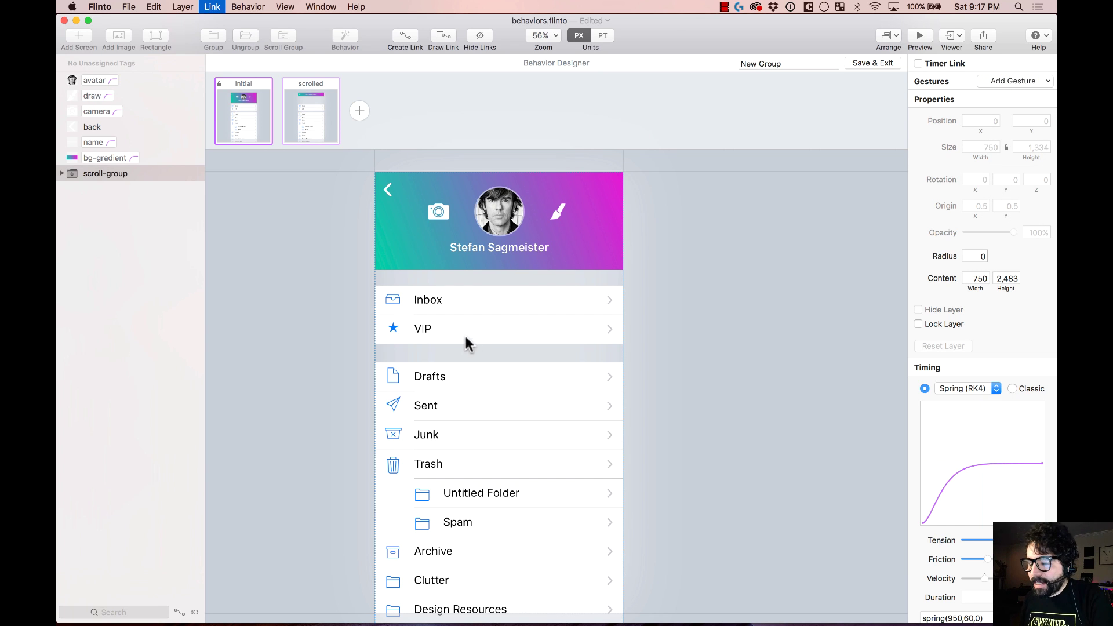
{"action": "left_click_drag", "start_coordinate": [467, 340], "coordinate": [311, 123]}
{"action": "left_click_drag", "start_coordinate": [273, 78], "coordinate": [237, 91]}
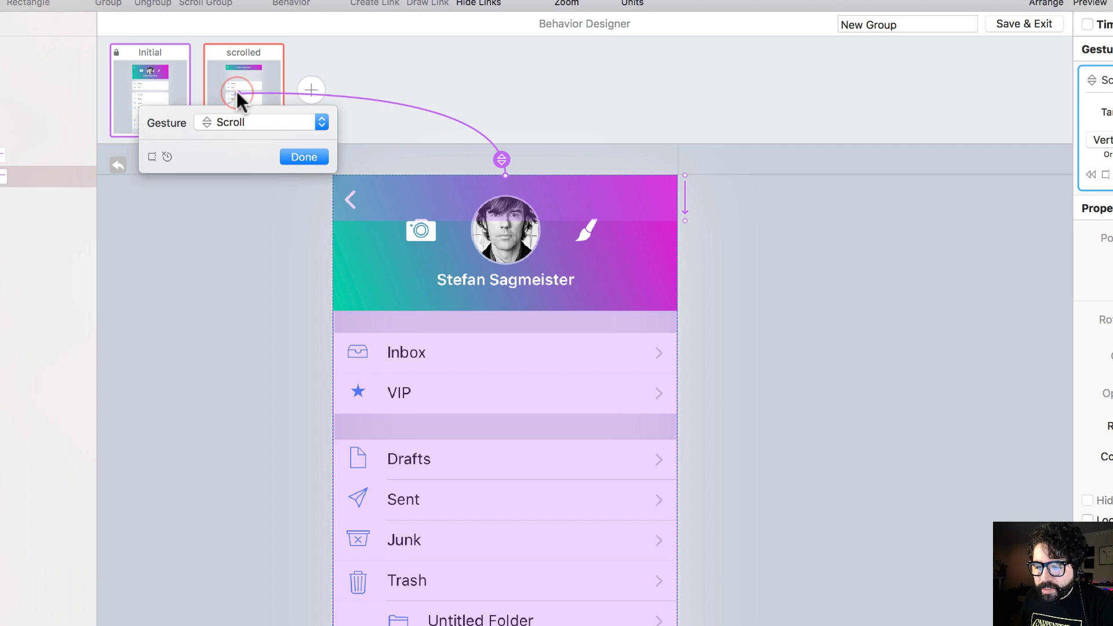
{"action": "left_click", "coordinate": [255, 122]}
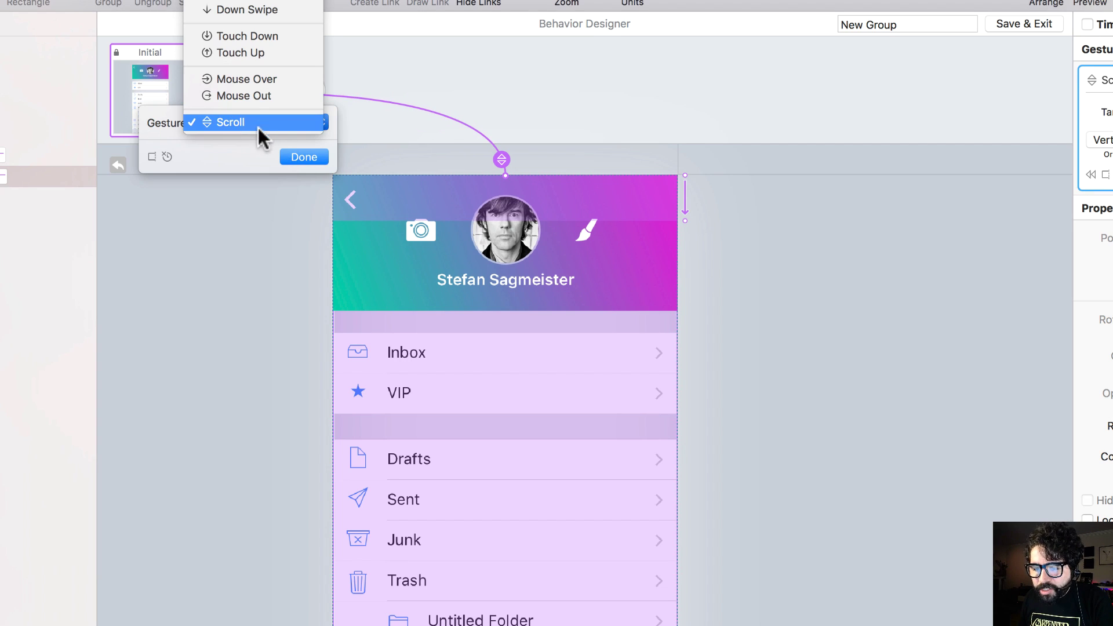
{"action": "left_click", "coordinate": [250, 122]}
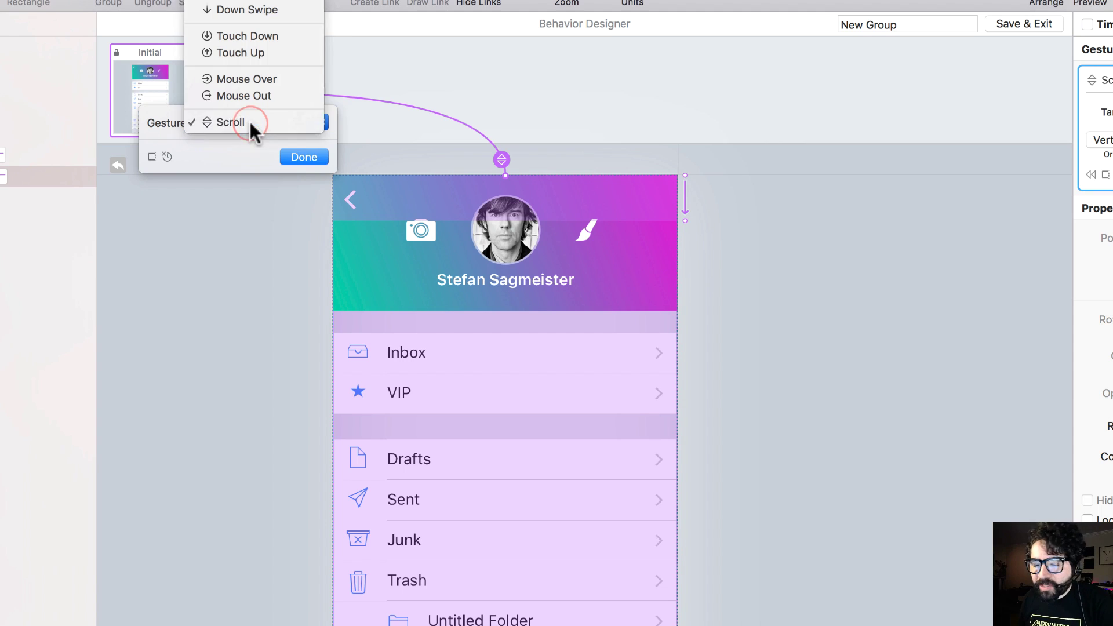
{"action": "left_click", "coordinate": [310, 157]}
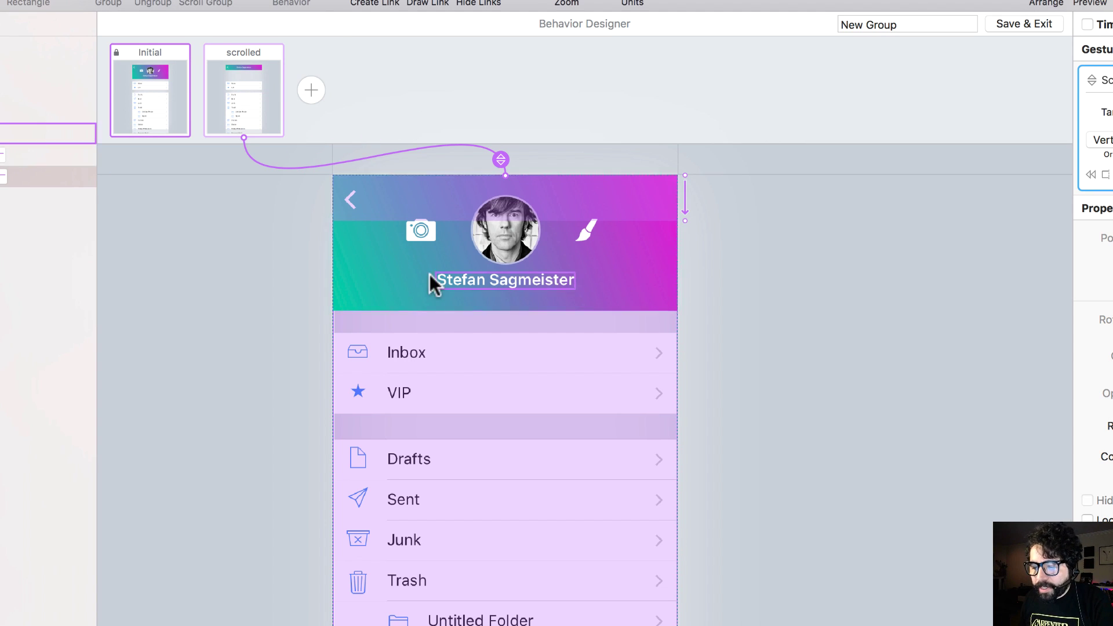
Extend the scroll link's range so it runs from the header's upper edge to its lower edge.
{"action": "left_click_drag", "start_coordinate": [685, 220], "coordinate": [725, 310]}
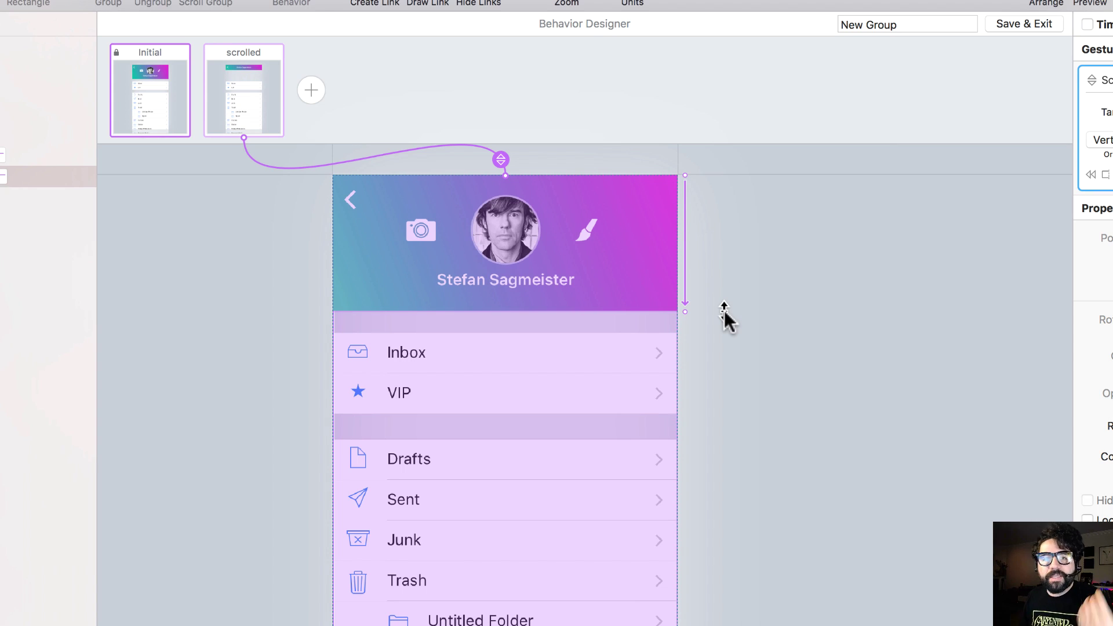
{"action": "left_click_drag", "start_coordinate": [684, 176], "coordinate": [707, 170]}
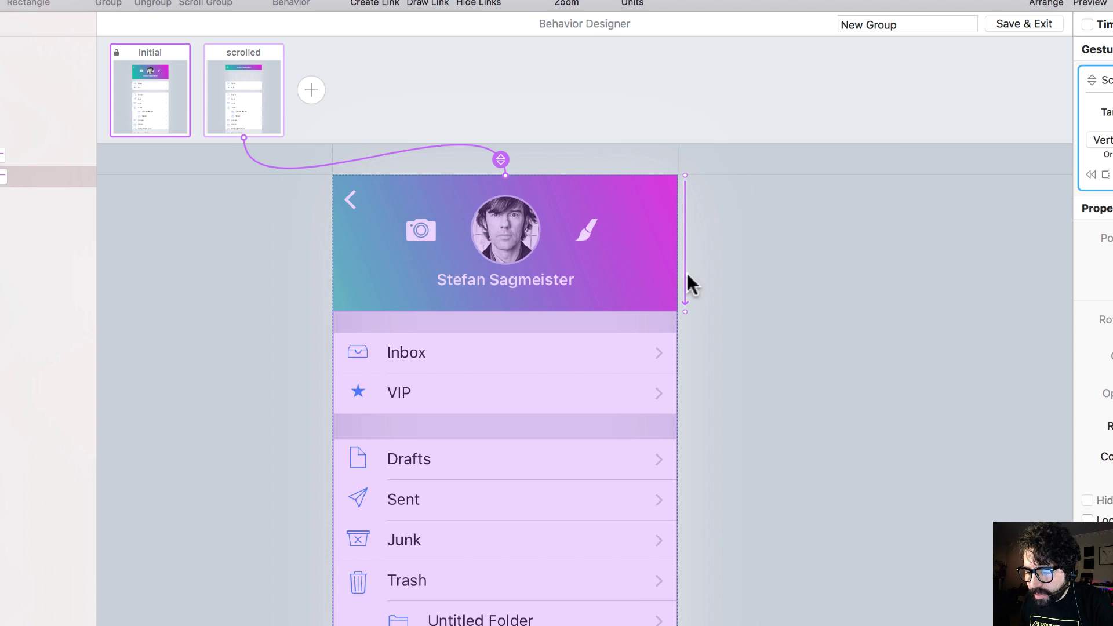
{"action": "left_click_drag", "start_coordinate": [684, 311], "coordinate": [694, 308]}
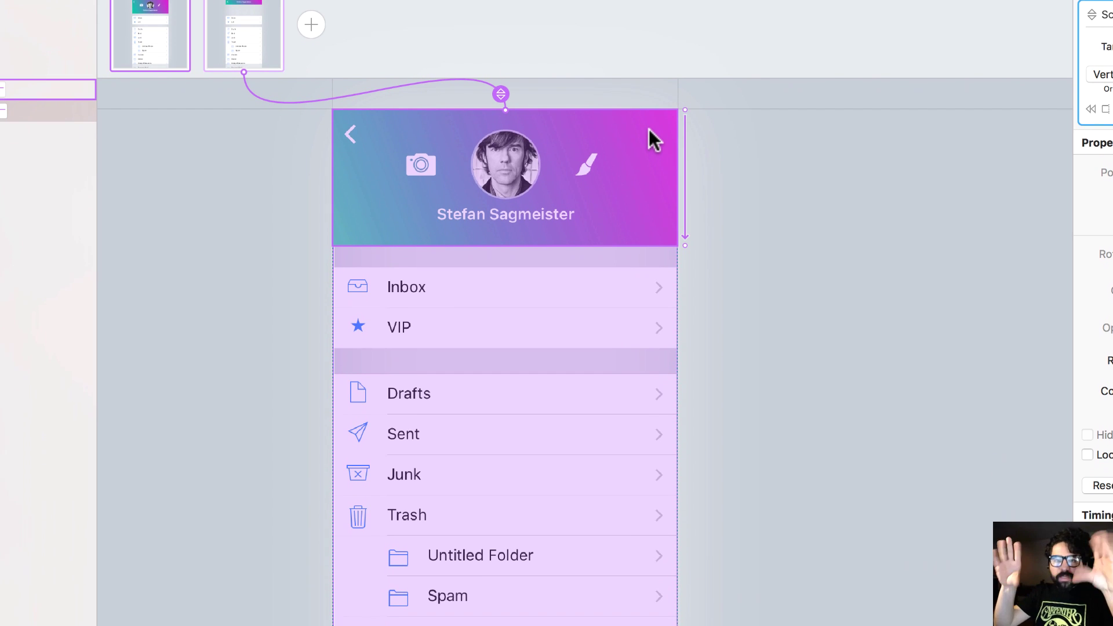
Preview the prototype and scroll the folder list up and down to test the header's scroll-driven transition.
{"action": "key", "text": "super+p"}
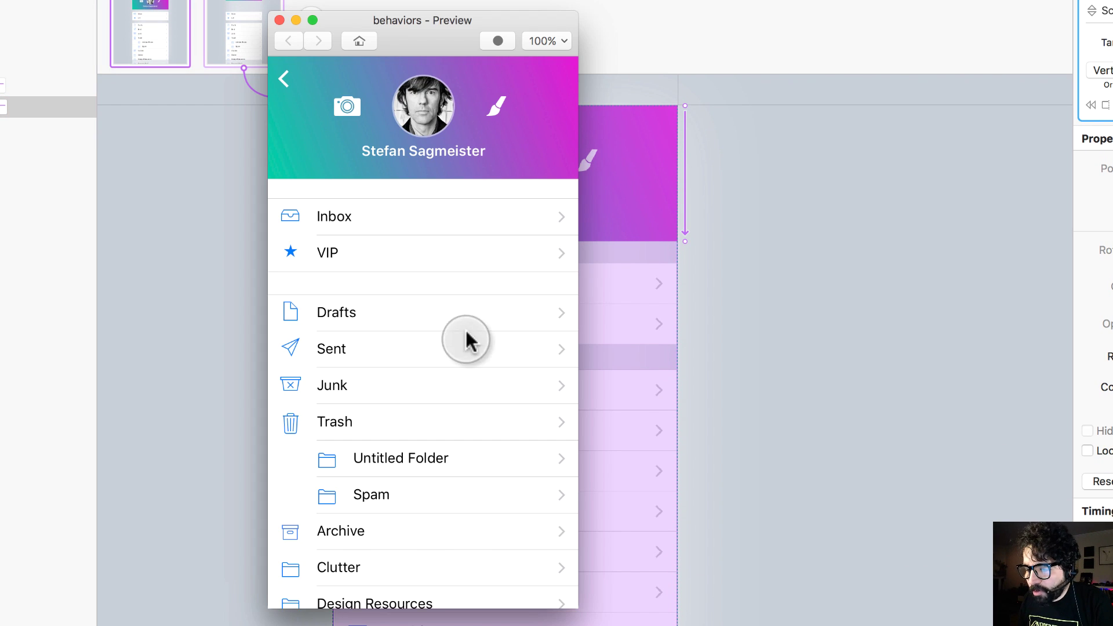
{"action": "left_click_drag", "start_coordinate": [478, 390], "coordinate": [549, 50]}
{"action": "left_click_drag", "start_coordinate": [438, 194], "coordinate": [380, 613]}
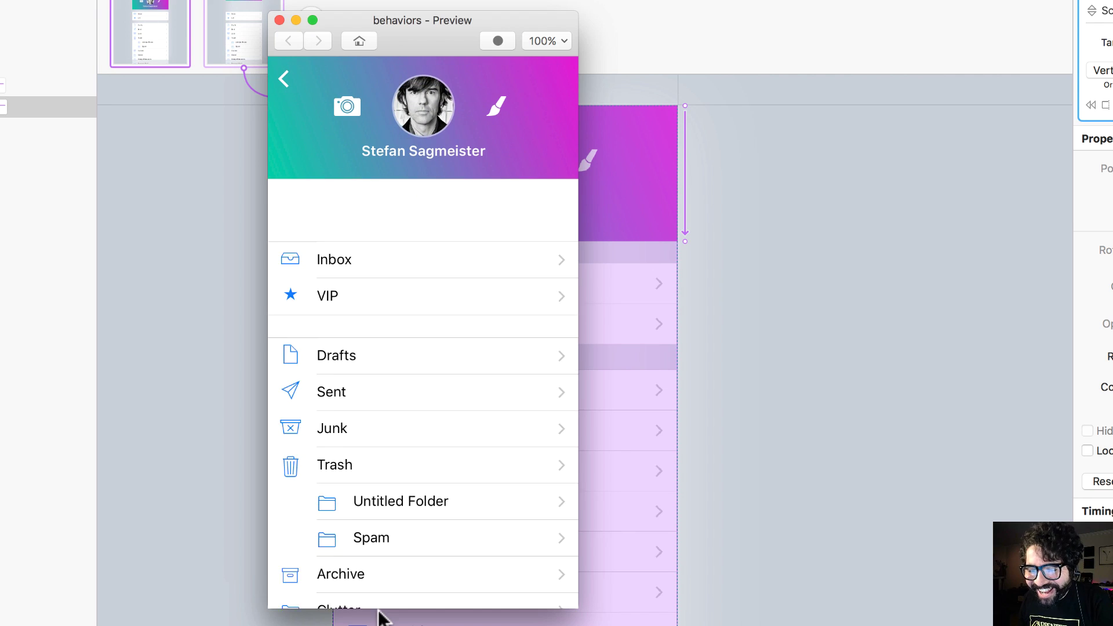
{"action": "left_click_drag", "start_coordinate": [410, 437], "coordinate": [358, 562]}
{"action": "key", "text": "super+p"}
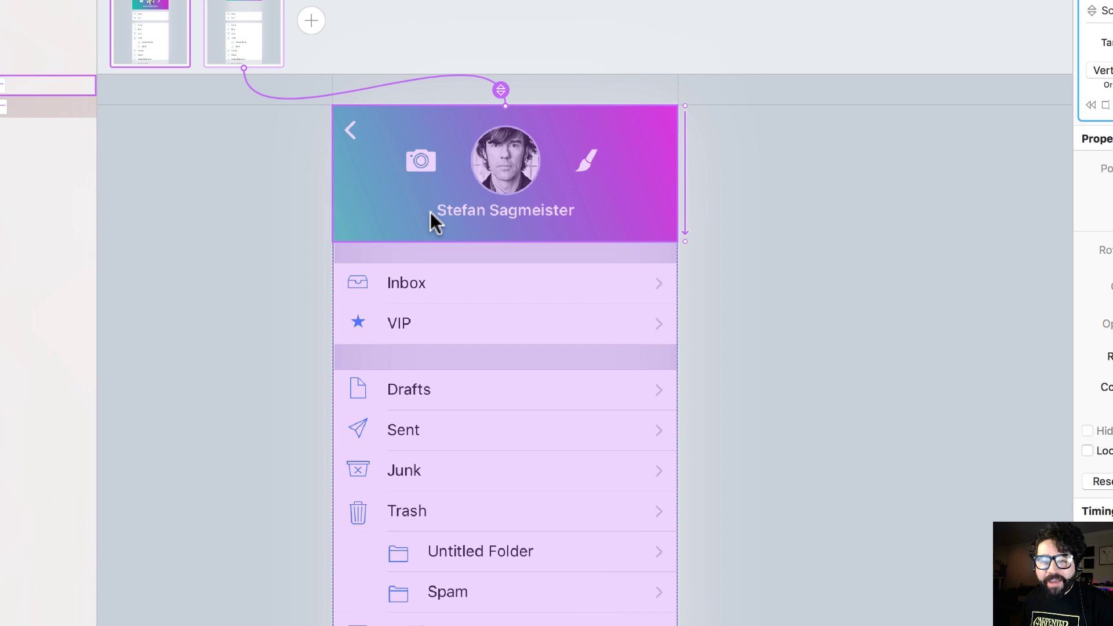
{"action": "key", "text": "super+p"}
{"action": "left_click_drag", "start_coordinate": [451, 251], "coordinate": [435, 501]}
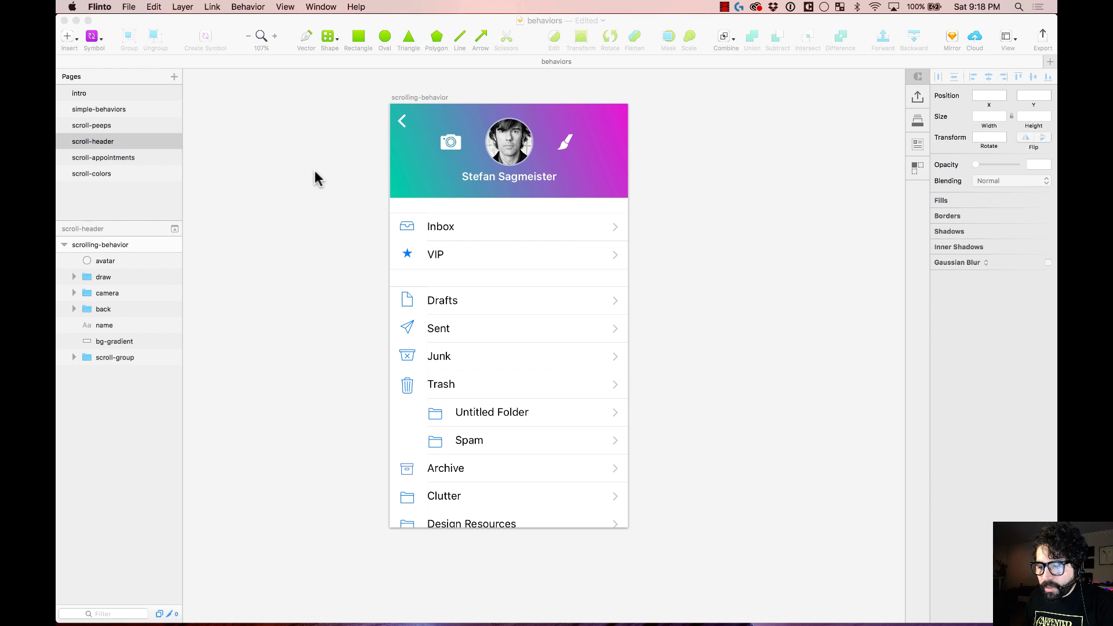
Switch to Sketch and open the scroll-peeps page to show the peeps artboard.
{"action": "left_click", "coordinate": [181, 157]}
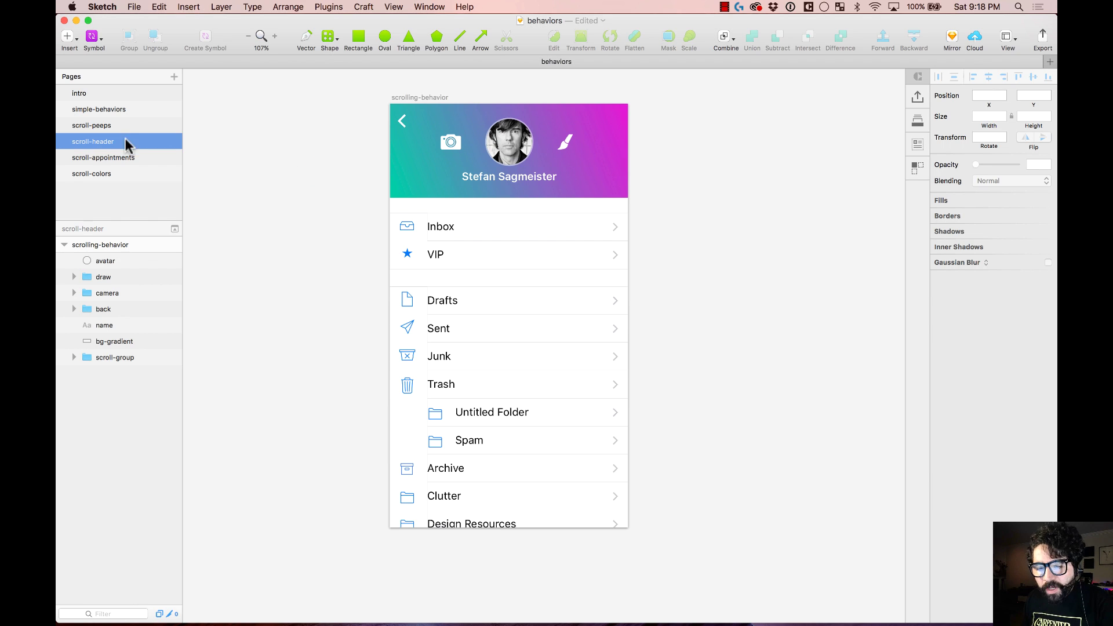
{"action": "left_click", "coordinate": [119, 126]}
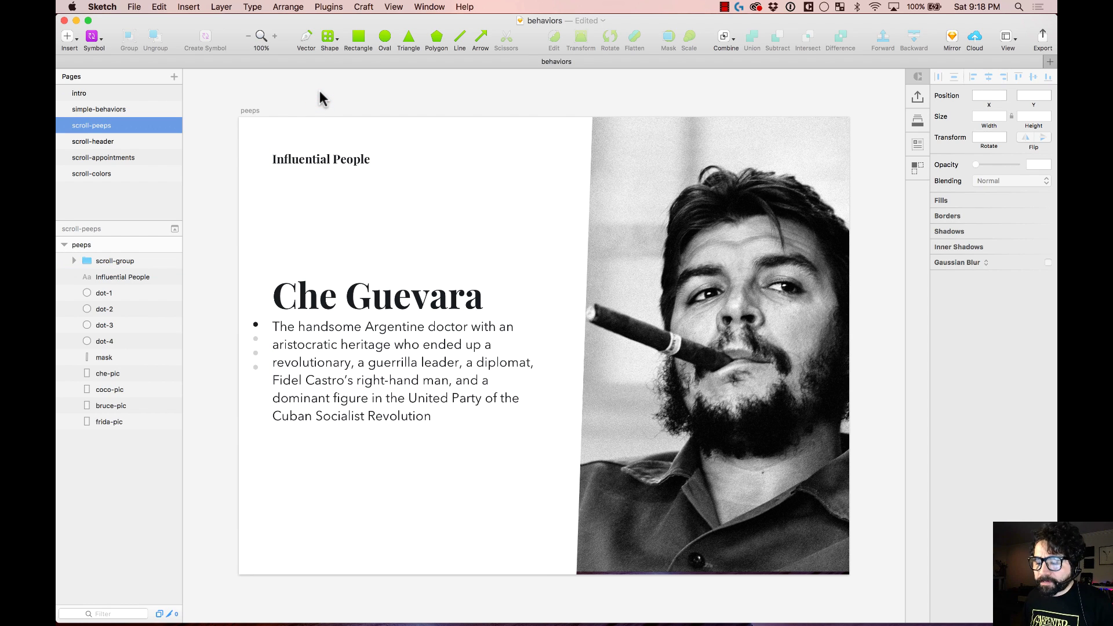
{"action": "left_click", "coordinate": [414, 92]}
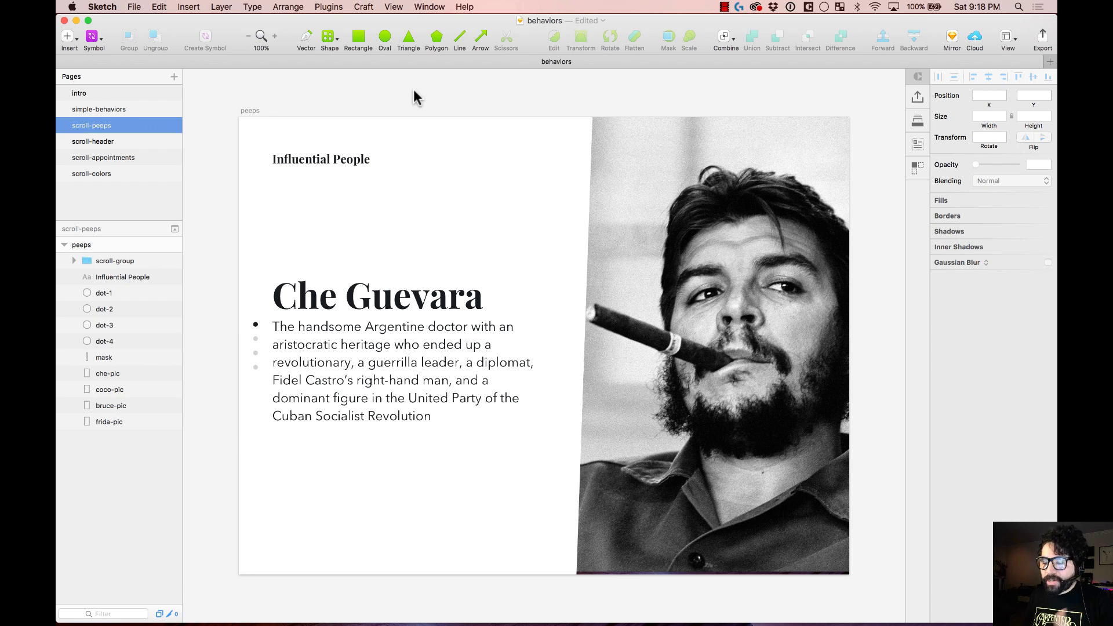
{"action": "key", "text": "super+minus"}
{"action": "left_click_drag", "start_coordinate": [333, 199], "coordinate": [768, 541]}
{"action": "key", "text": "super+plus"}
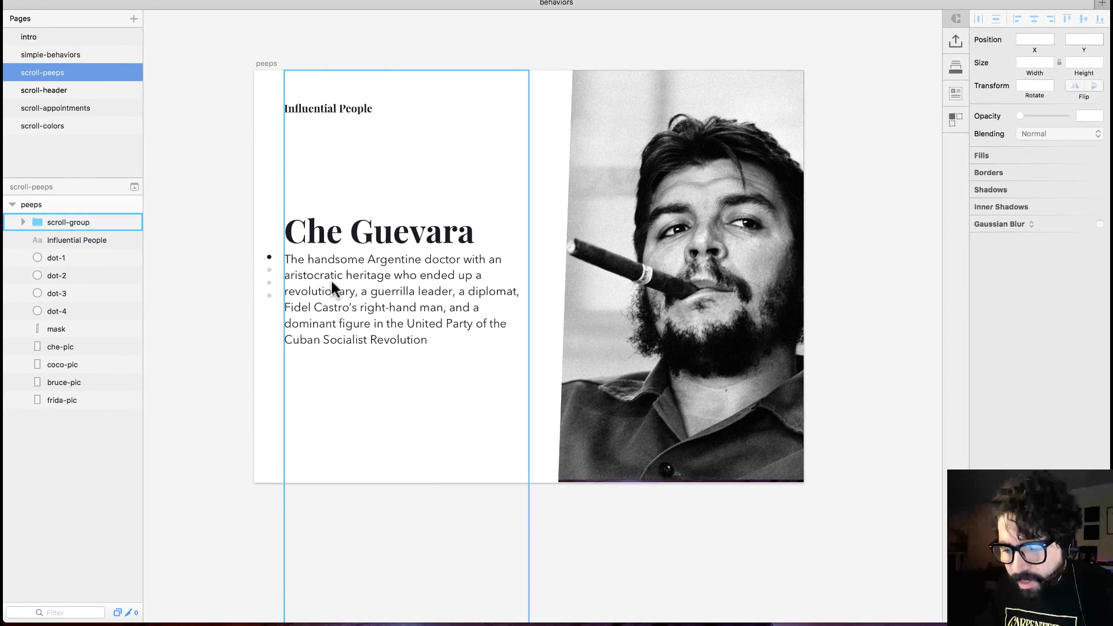
Expand the scroll-group and select its che-text, coco-text and bruce-text groups in turn to examine their positions and opacity.
{"action": "left_click", "coordinate": [332, 281]}
{"action": "left_click", "coordinate": [337, 226]}
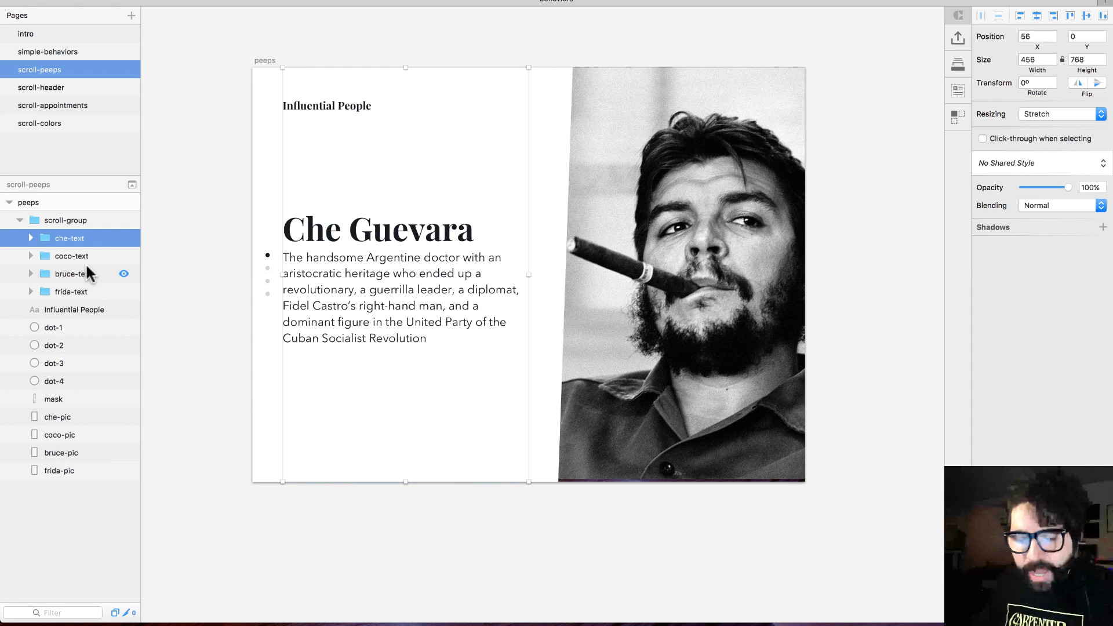
{"action": "left_click", "coordinate": [86, 260]}
{"action": "left_click", "coordinate": [86, 268]}
{"action": "left_click", "coordinate": [86, 237]}
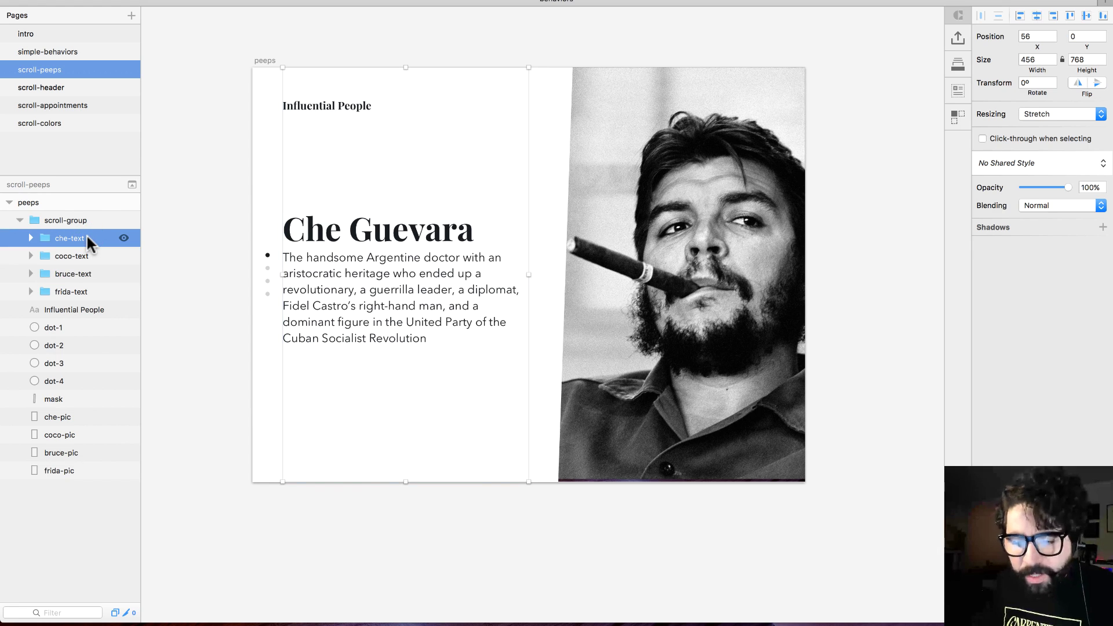
{"action": "left_click", "coordinate": [87, 254]}
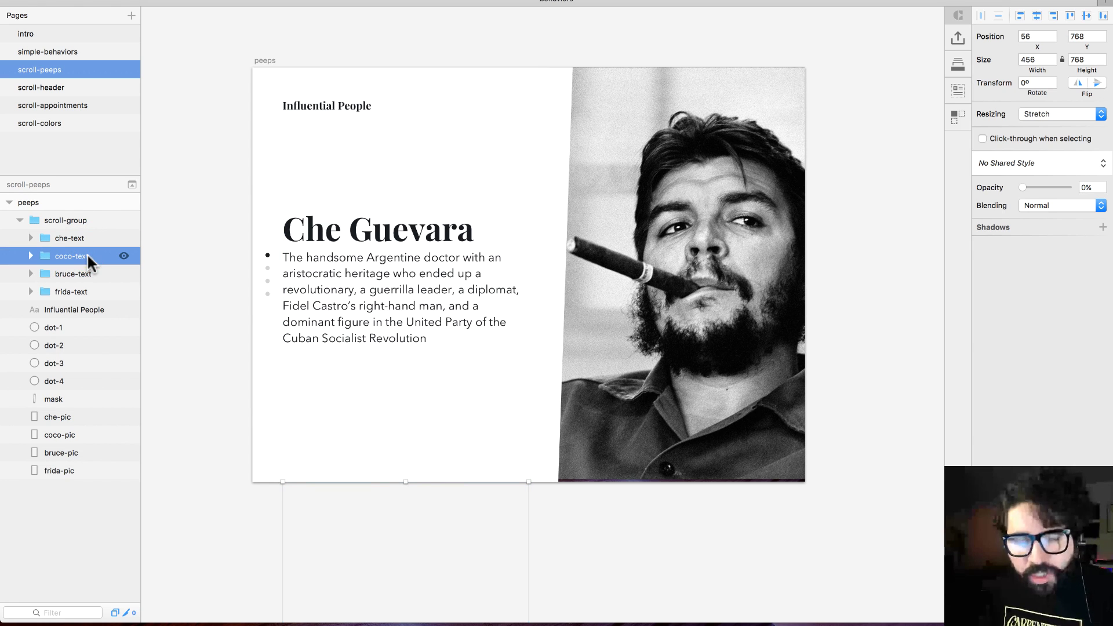
{"action": "left_click", "coordinate": [88, 279]}
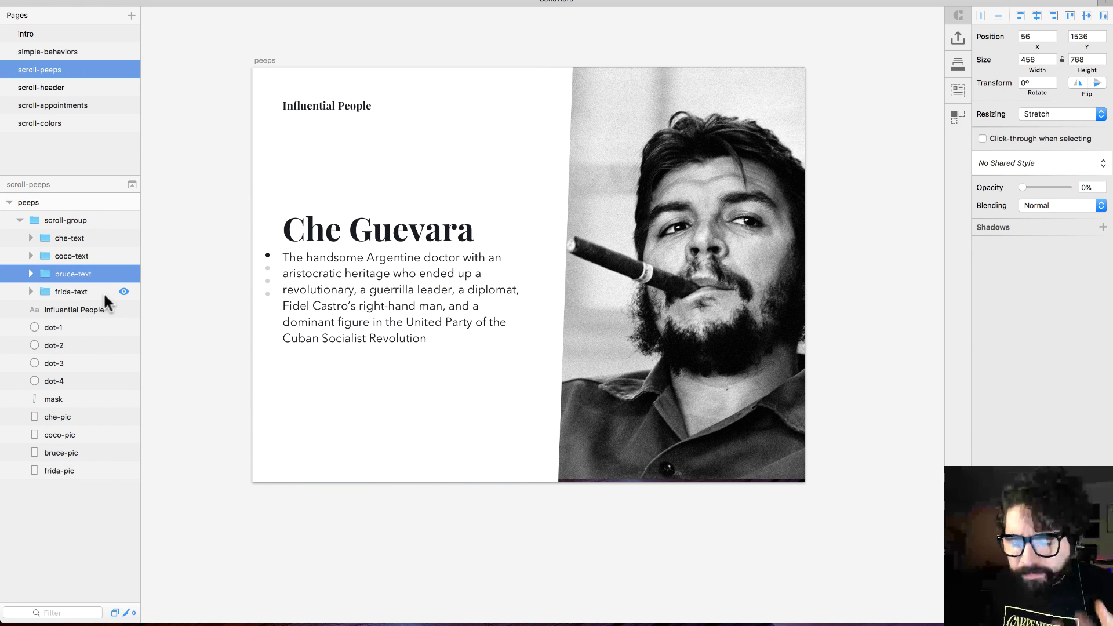
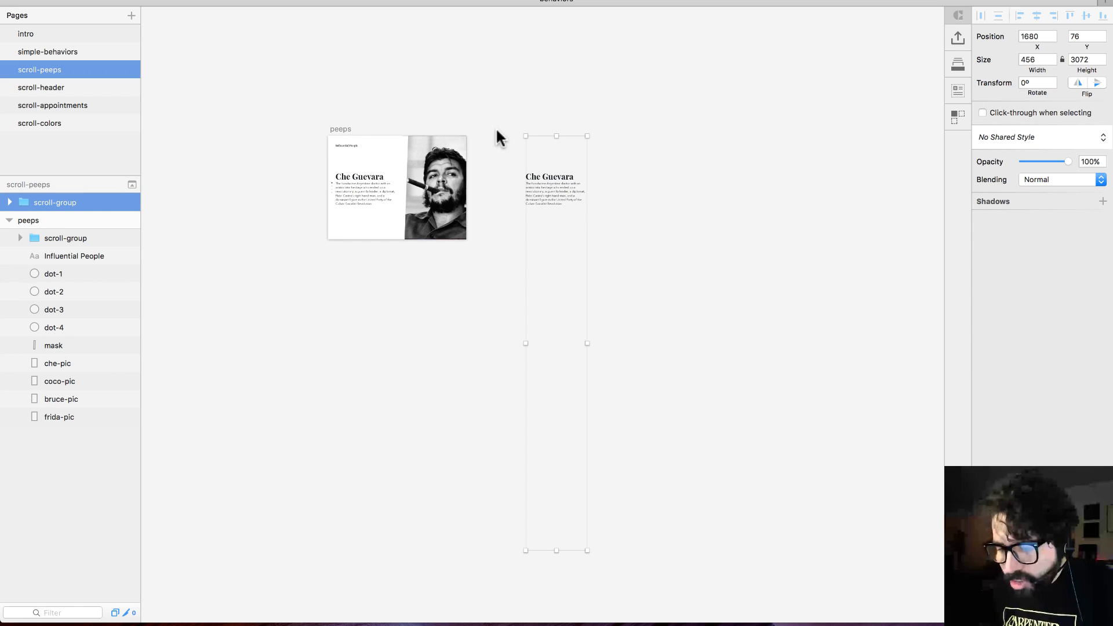
Set the opacity of coco-text, bruce-text and frida-text to 100% in the scroll-group copy beside the peeps artboard.
{"action": "key", "text": "z"}
{"action": "left_click_drag", "start_coordinate": [484, 110], "coordinate": [646, 461]}
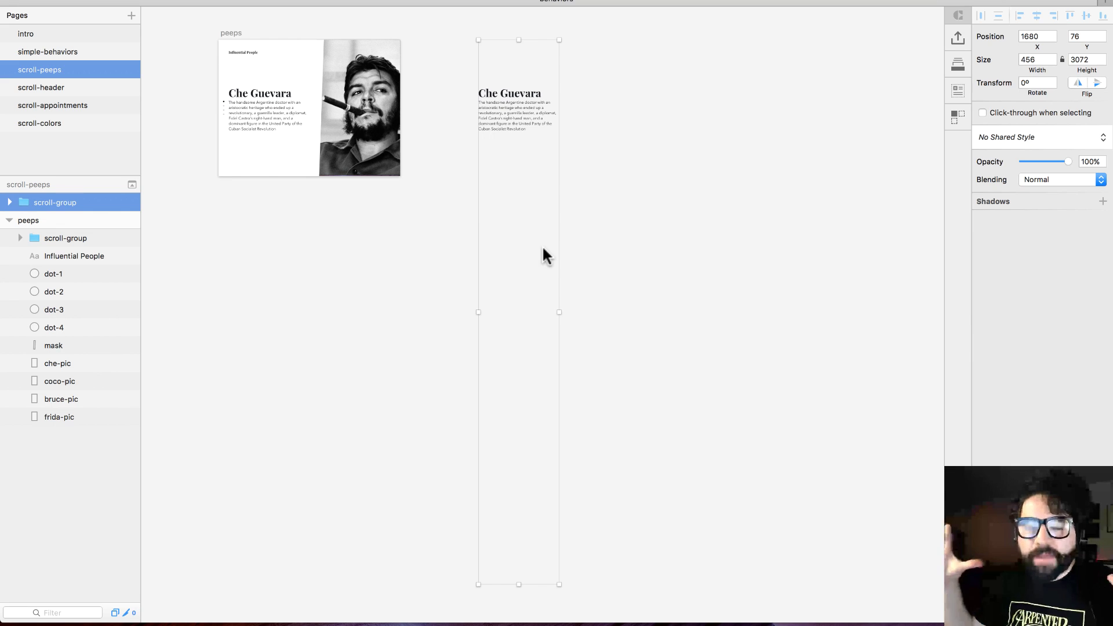
{"action": "left_click", "coordinate": [515, 233]}
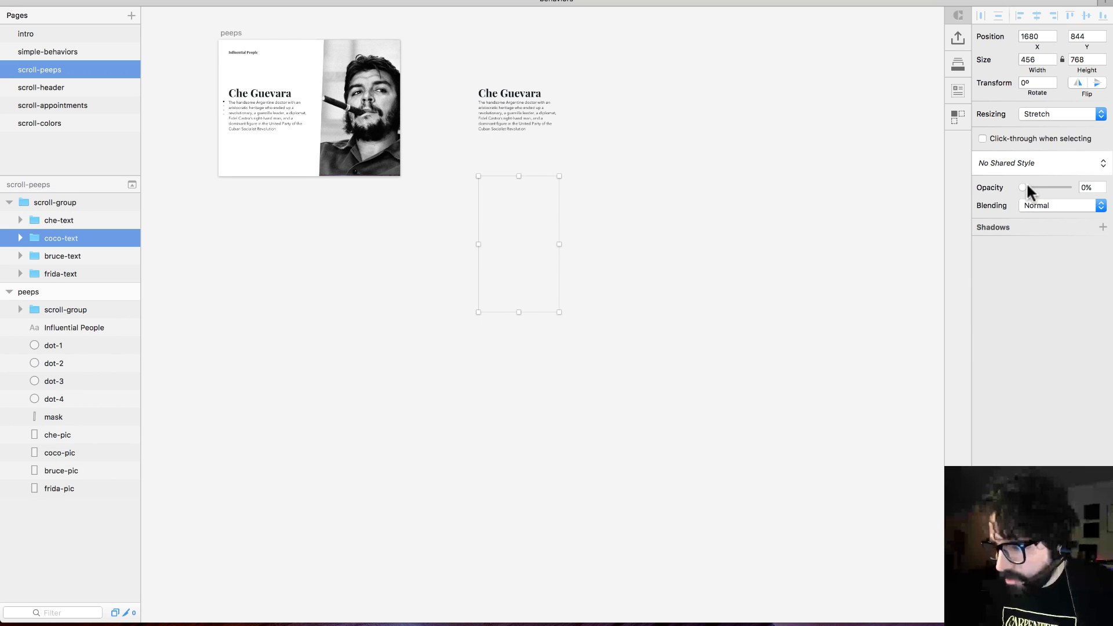
{"action": "left_click_drag", "start_coordinate": [1027, 186], "coordinate": [1094, 187]}
{"action": "left_click", "coordinate": [520, 359]}
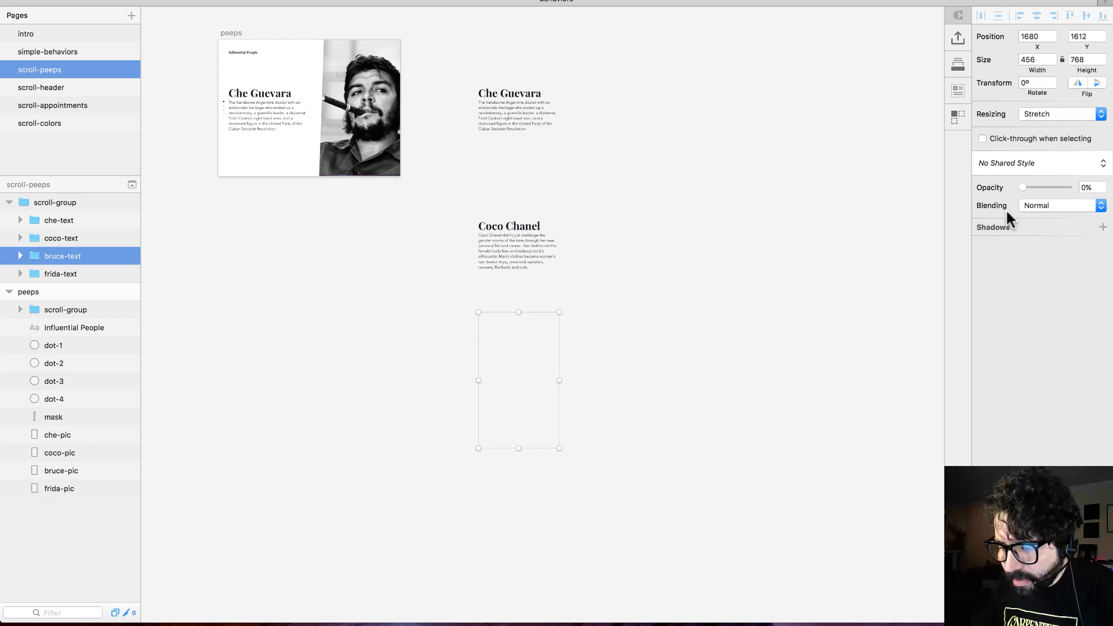
{"action": "left_click_drag", "start_coordinate": [1023, 187], "coordinate": [1094, 187]}
{"action": "left_click", "coordinate": [525, 515]}
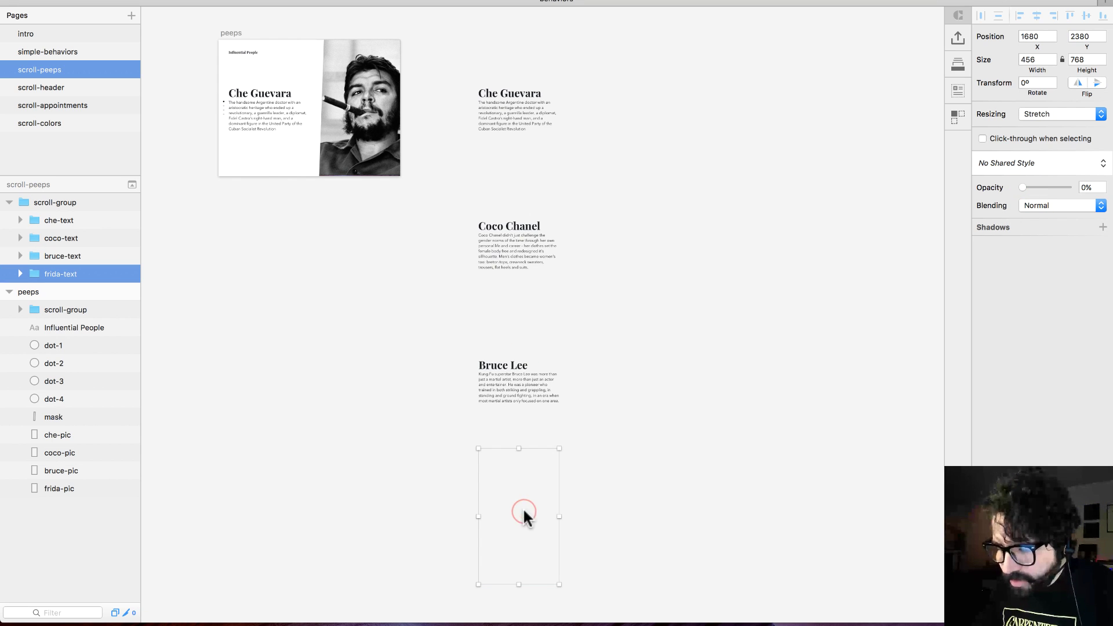
{"action": "left_click_drag", "start_coordinate": [1023, 188], "coordinate": [1092, 187]}
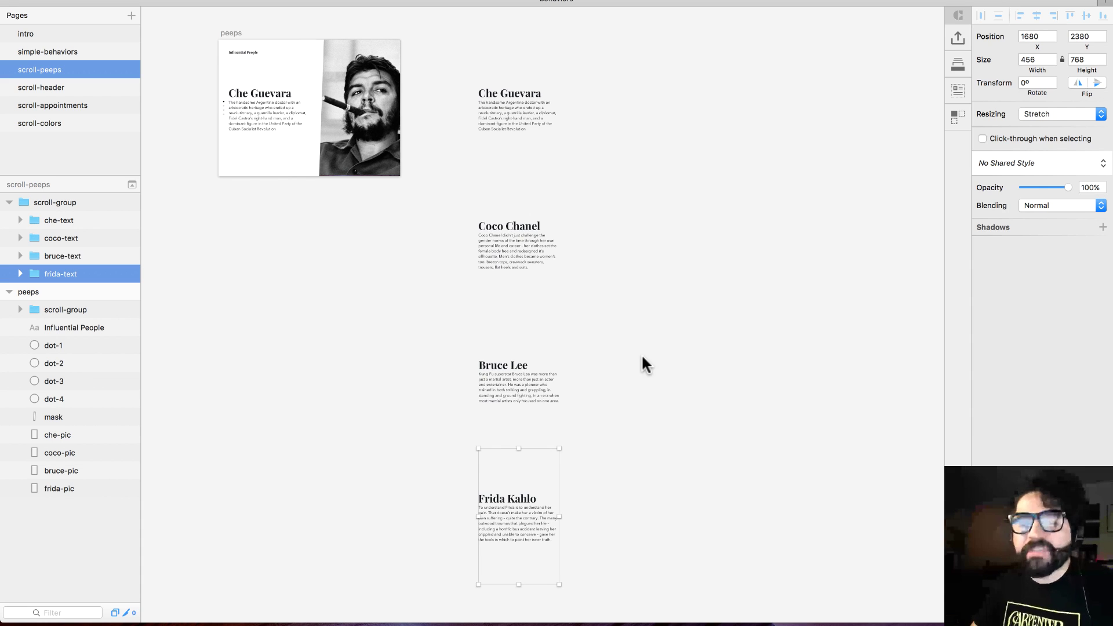
Select the scroll-group copy and examine its Che Guevara and Coco Chanel text blocks up close.
{"action": "left_click_drag", "start_coordinate": [641, 248], "coordinate": [543, 242]}
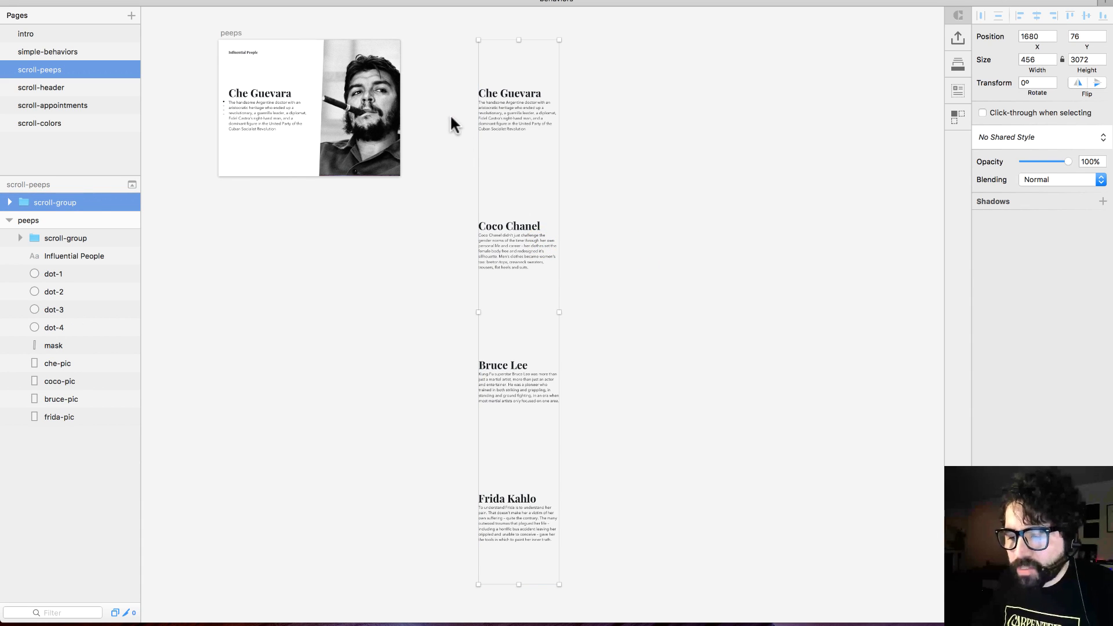
{"action": "left_click_drag", "start_coordinate": [450, 116], "coordinate": [634, 391]}
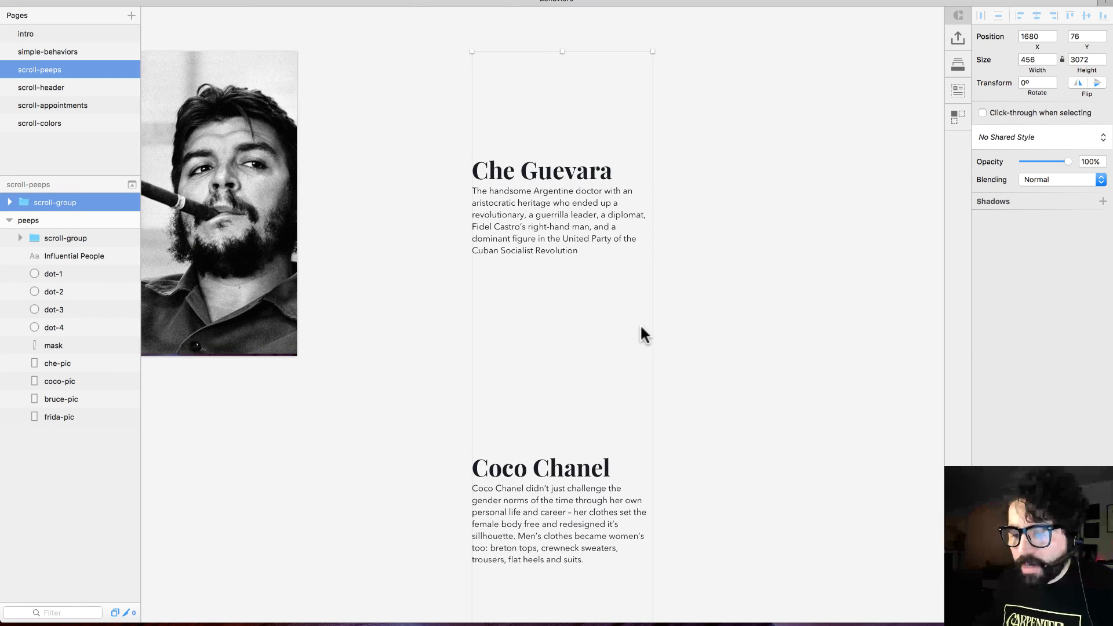
{"action": "left_click", "coordinate": [750, 181]}
{"action": "left_click", "coordinate": [616, 215]}
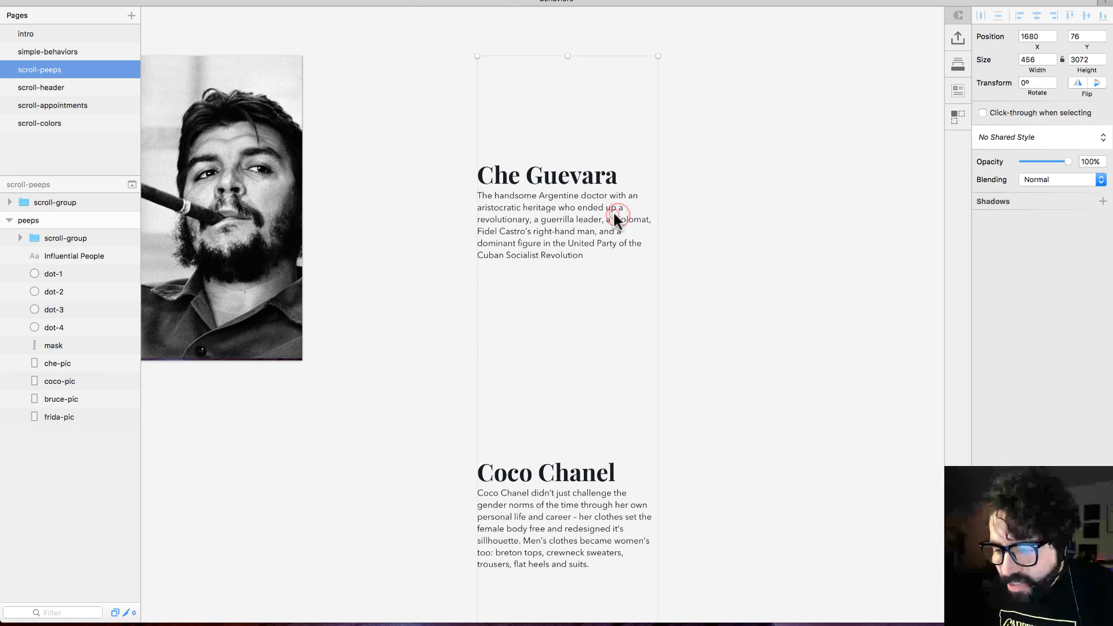
Expand che-text in the scroll-group copy and examine its bio, Che Guevara and container layers in turn.
{"action": "left_click", "coordinate": [615, 214]}
{"action": "left_click", "coordinate": [19, 220]}
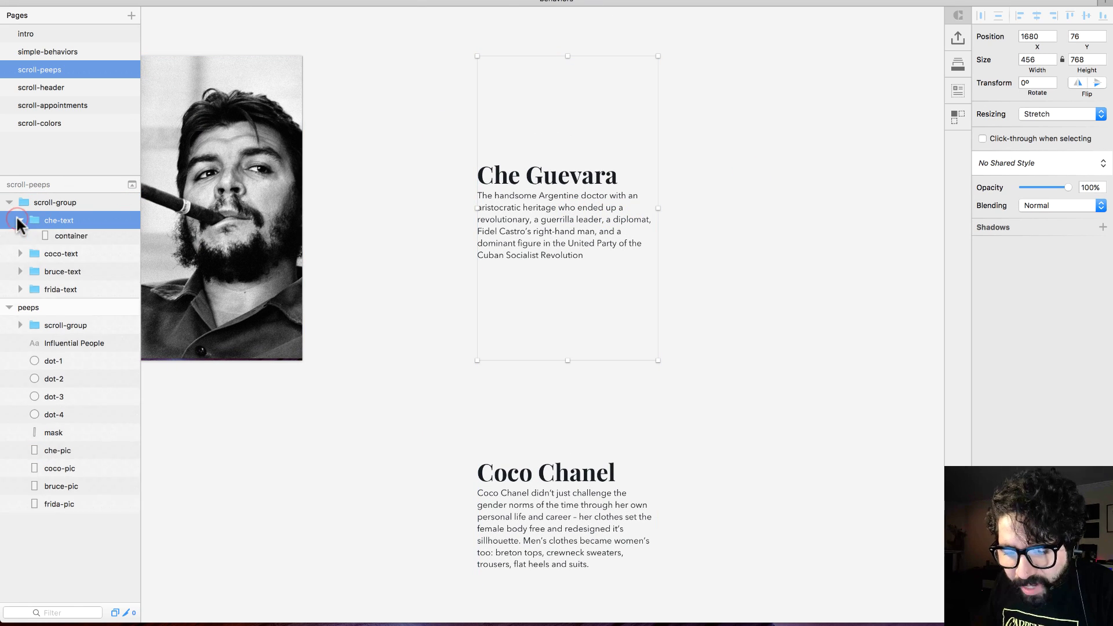
{"action": "left_click", "coordinate": [74, 238]}
{"action": "left_click", "coordinate": [81, 256]}
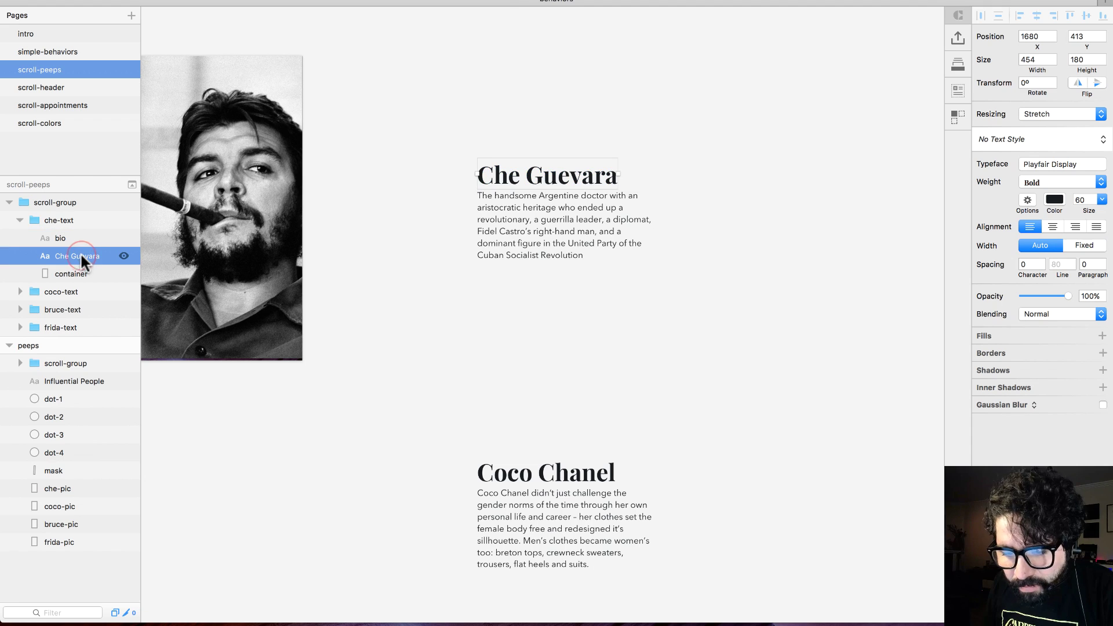
{"action": "left_click", "coordinate": [79, 235]}
{"action": "left_click", "coordinate": [82, 271]}
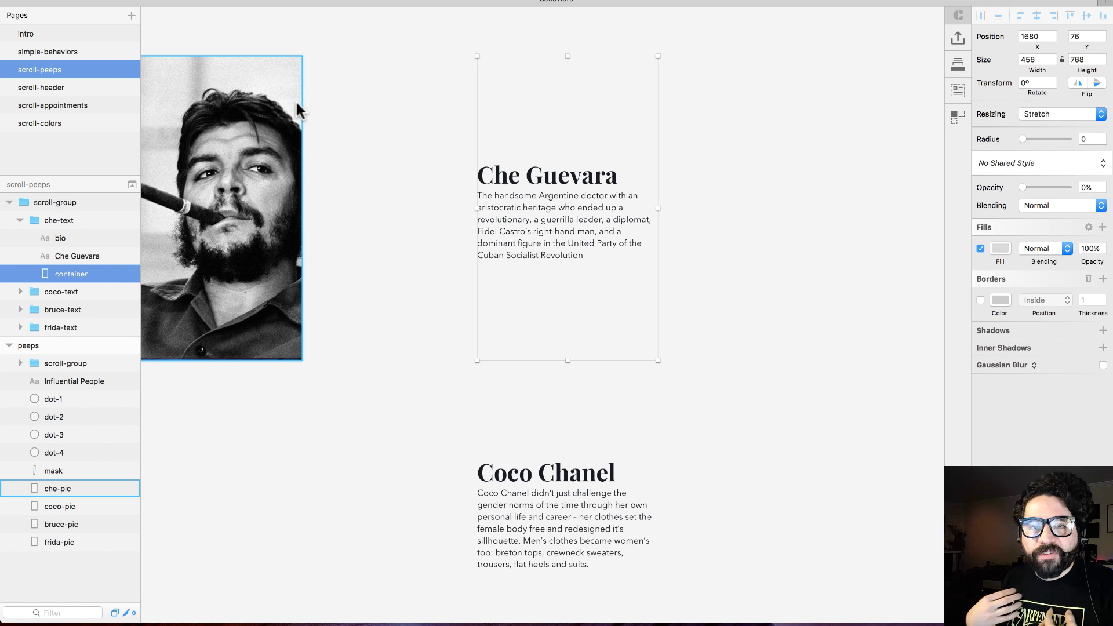
{"action": "left_click", "coordinate": [432, 169]}
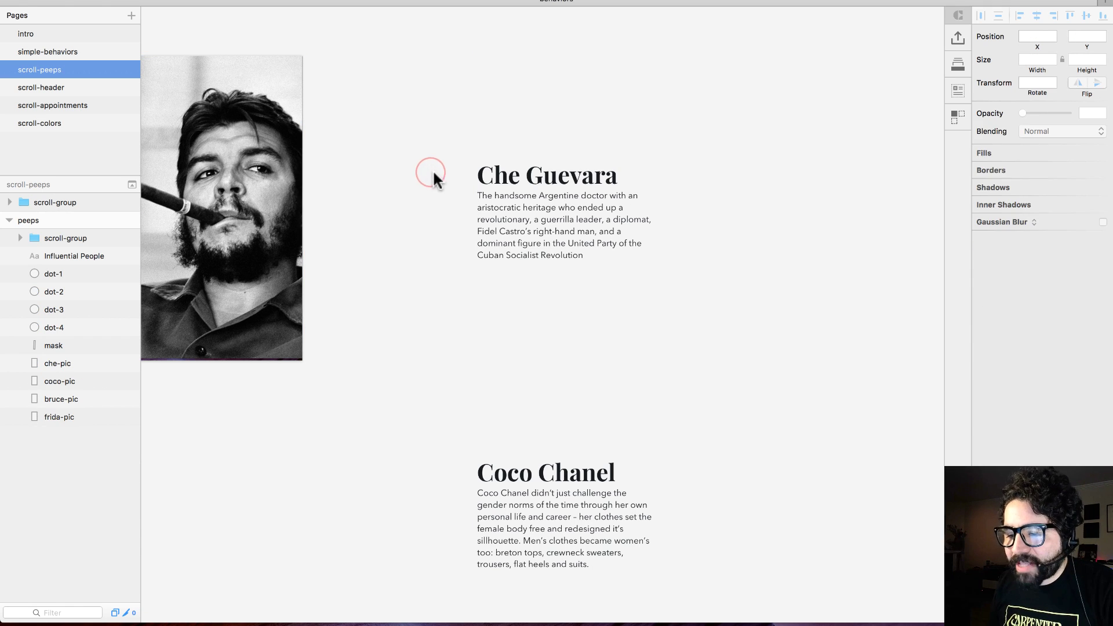
Reveal che-text's container with radius 100 and opacity 100%, and return its radius to 0 and opacity to 0%.
{"action": "left_click", "coordinate": [570, 214]}
{"action": "double_click", "coordinate": [587, 86]}
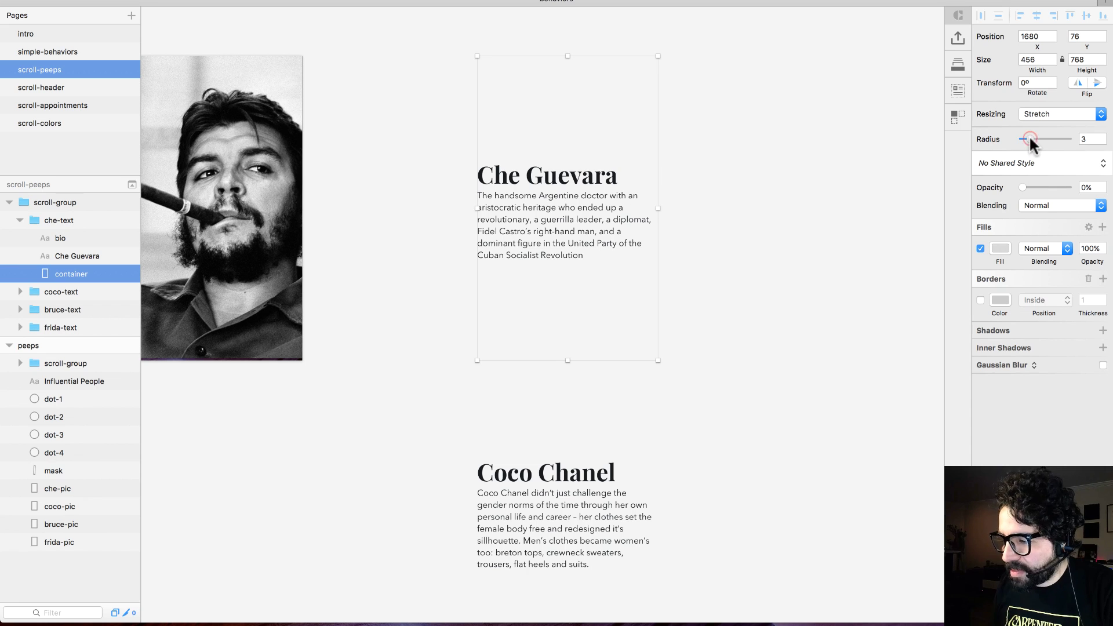
{"action": "left_click_drag", "start_coordinate": [1031, 138], "coordinate": [1064, 139]}
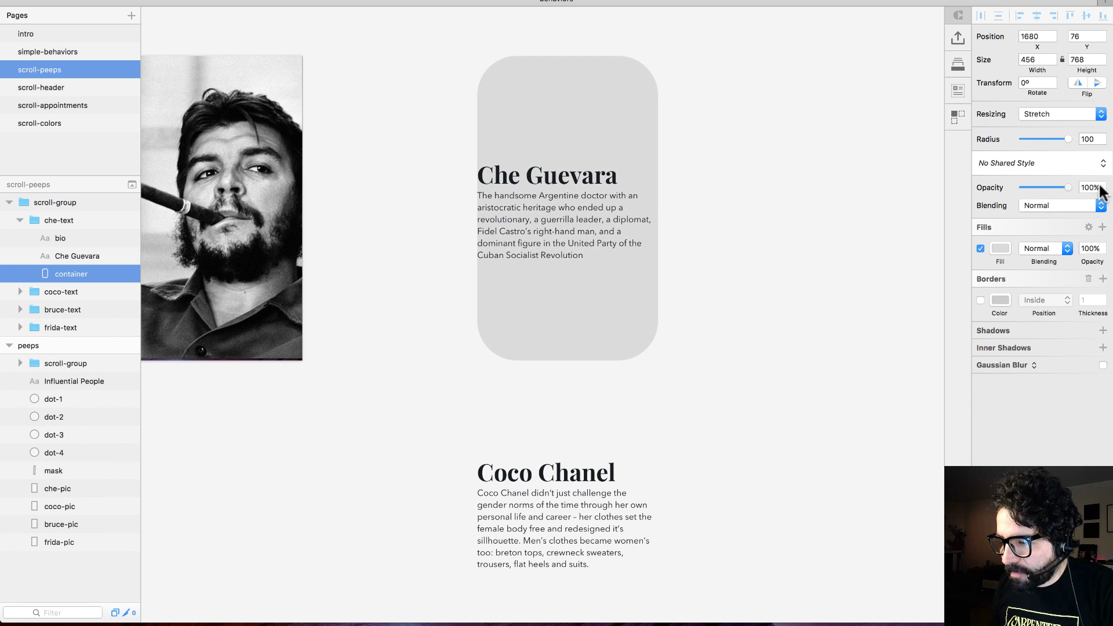
{"action": "left_click_drag", "start_coordinate": [1037, 187], "coordinate": [1100, 187]}
{"action": "left_click_drag", "start_coordinate": [1038, 141], "coordinate": [971, 148]}
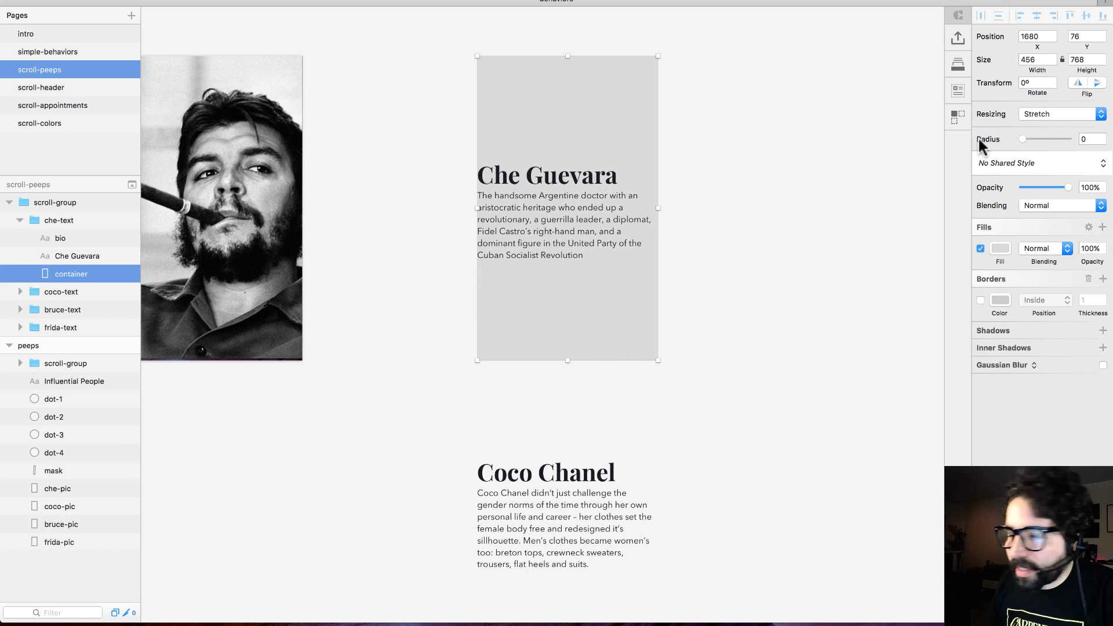
{"action": "left_click_drag", "start_coordinate": [1067, 188], "coordinate": [968, 186]}
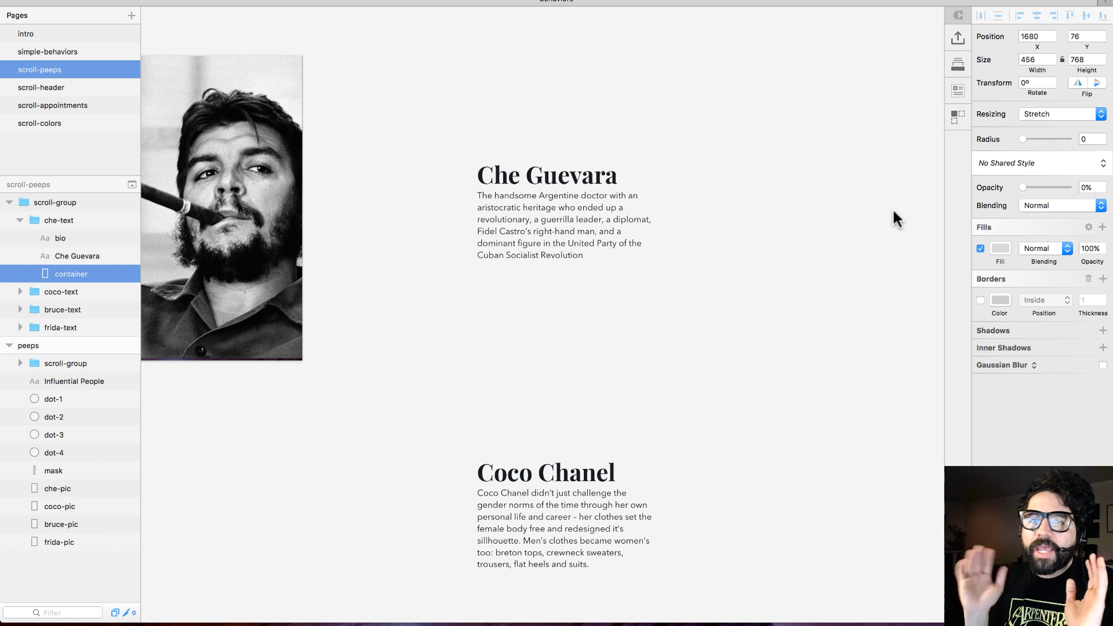
{"action": "left_click", "coordinate": [835, 193]}
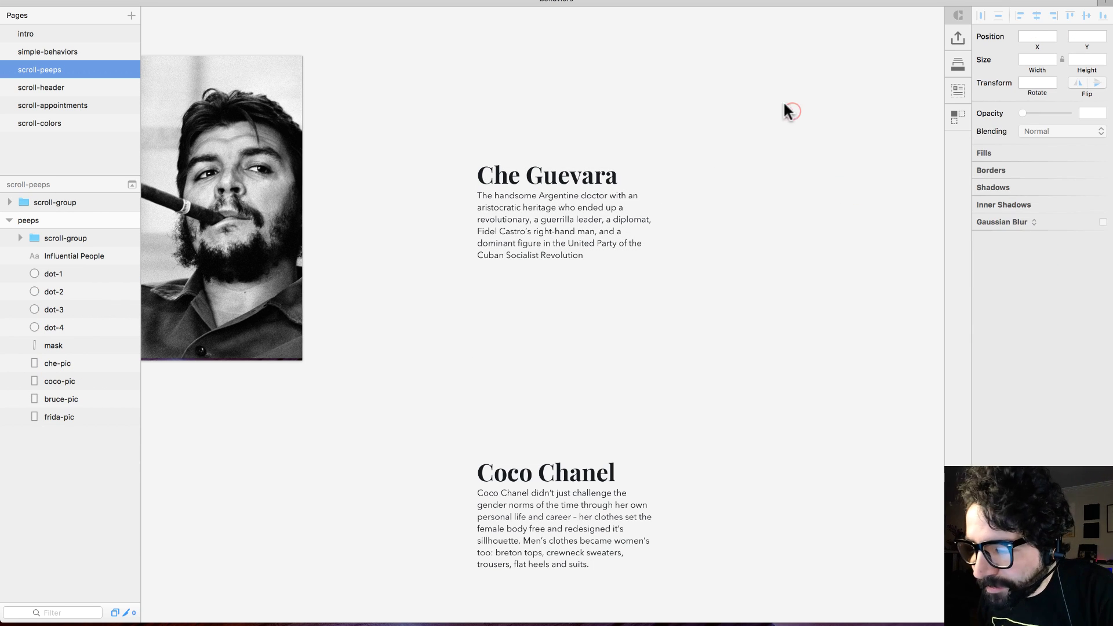
Delete the scroll-group copy beside the peeps artboard.
{"action": "left_click_drag", "start_coordinate": [806, 97], "coordinate": [503, 342]}
{"action": "key", "text": "Delete"}
{"action": "scroll", "coordinate": [505, 343], "scroll_direction": "left", "scroll_amount": 10}
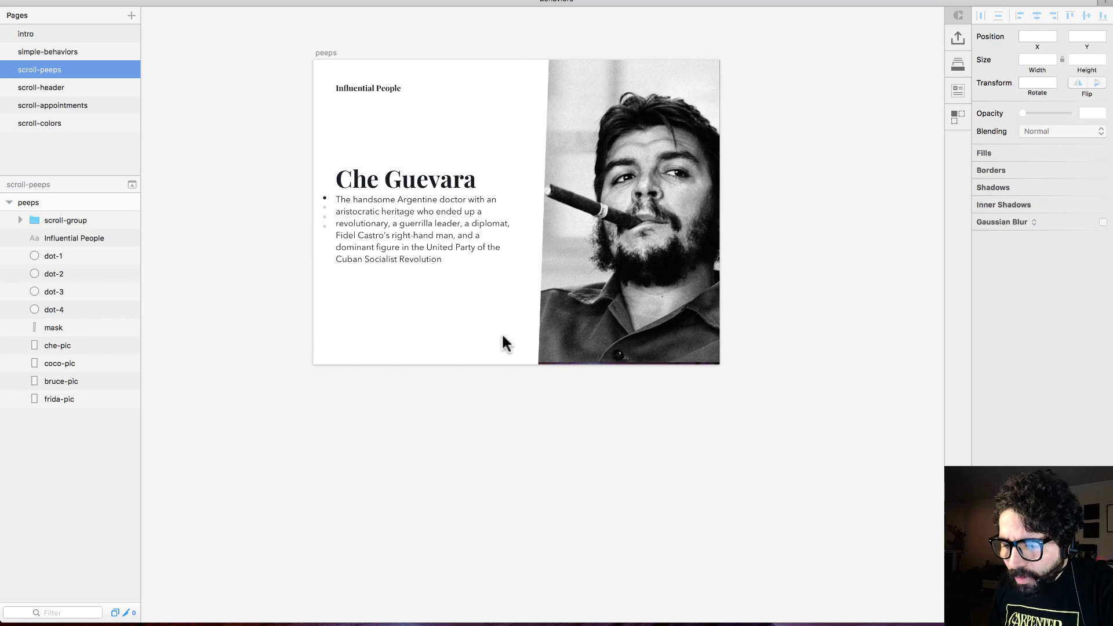
Examine dot-1 through dot-4 beside the Che Guevara bio up close, comparing their opacity.
{"action": "left_click_drag", "start_coordinate": [289, 139], "coordinate": [486, 324]}
{"action": "scroll", "coordinate": [323, 193], "scroll_direction": "up", "scroll_amount": 5}
{"action": "left_click", "coordinate": [329, 208]}
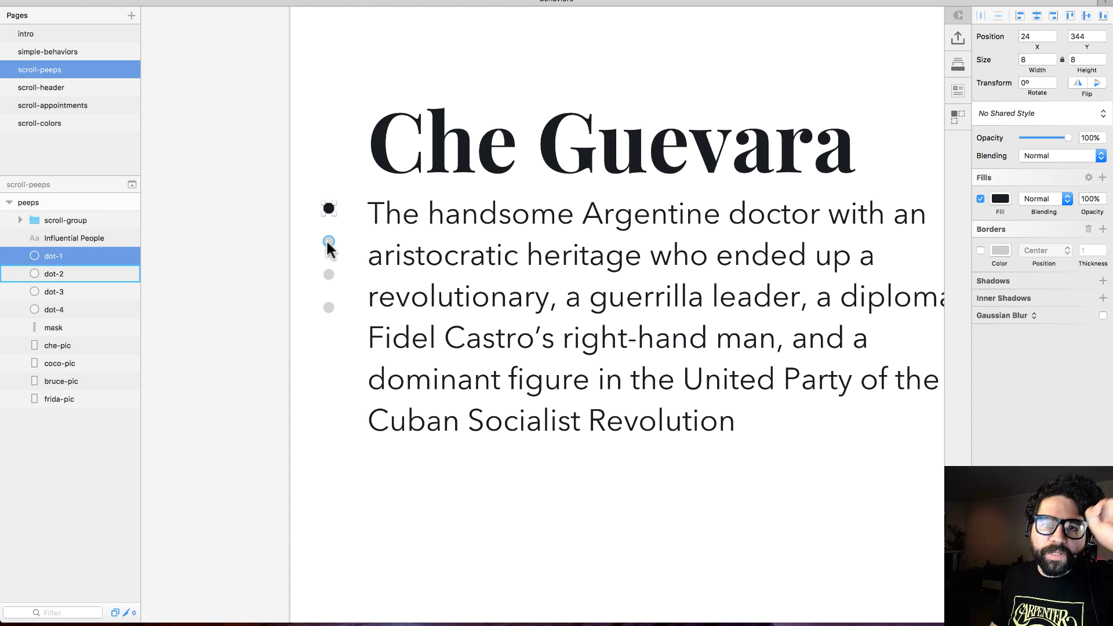
{"action": "left_click", "coordinate": [329, 242]}
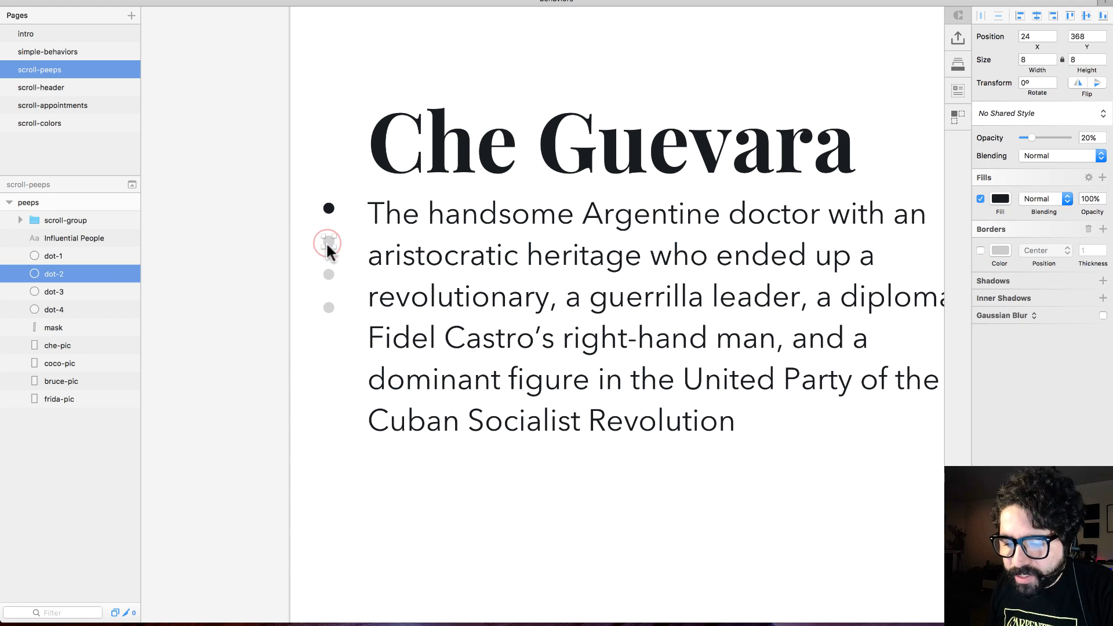
{"action": "left_click", "coordinate": [329, 273]}
{"action": "left_click", "coordinate": [328, 308]}
{"action": "key", "text": "super+minus"}
{"action": "key", "text": "super+minus"}
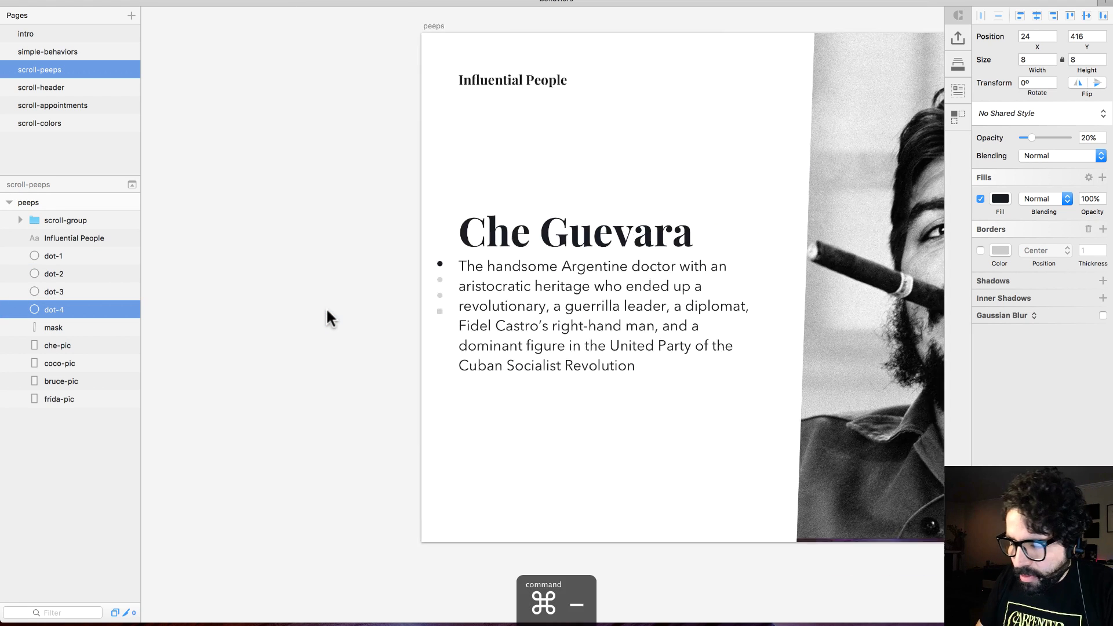
{"action": "key", "text": "super+1"}
{"action": "left_click", "coordinate": [853, 422]}
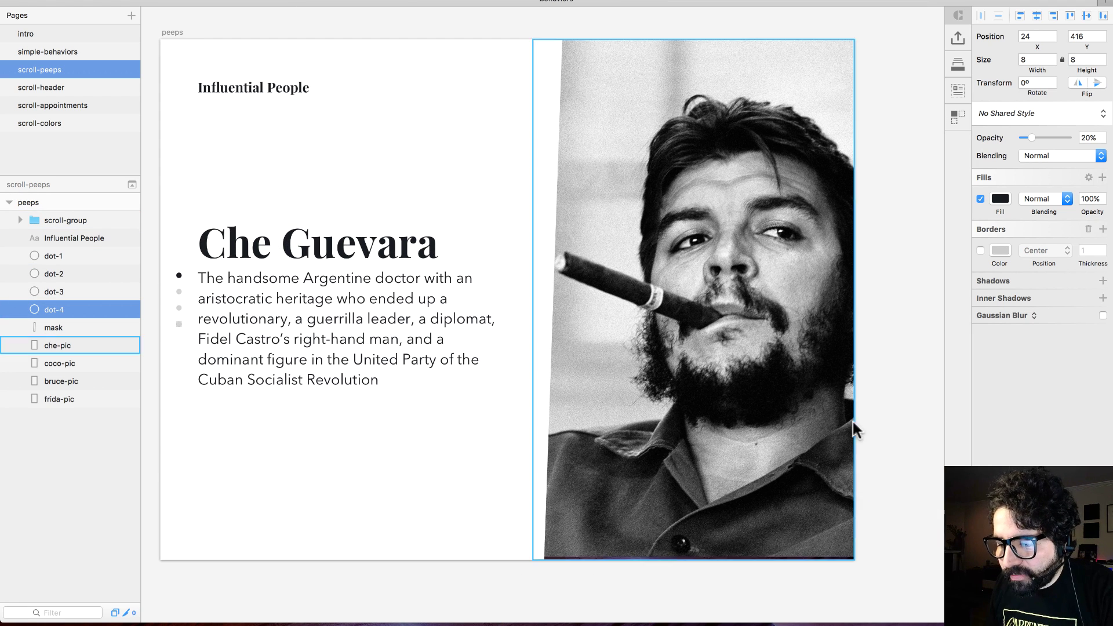
{"action": "left_click", "coordinate": [884, 280]}
Hide che-pic, coco-pic and bruce-pic in turn to examine the stacked portraits, and show them all again.
{"action": "left_click", "coordinate": [696, 271]}
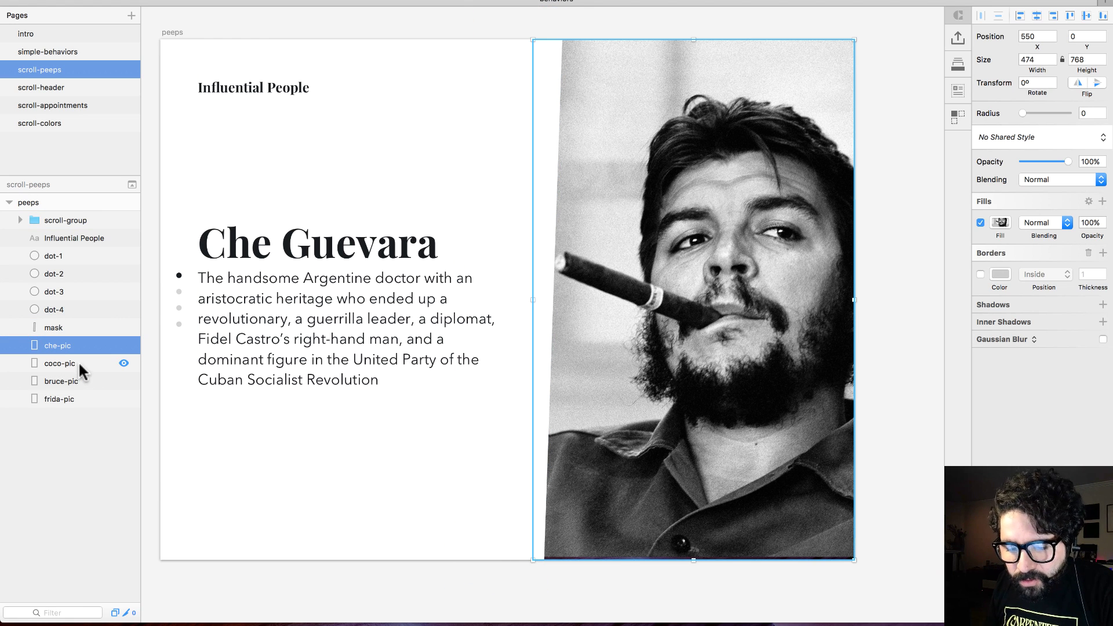
{"action": "left_click", "coordinate": [123, 344]}
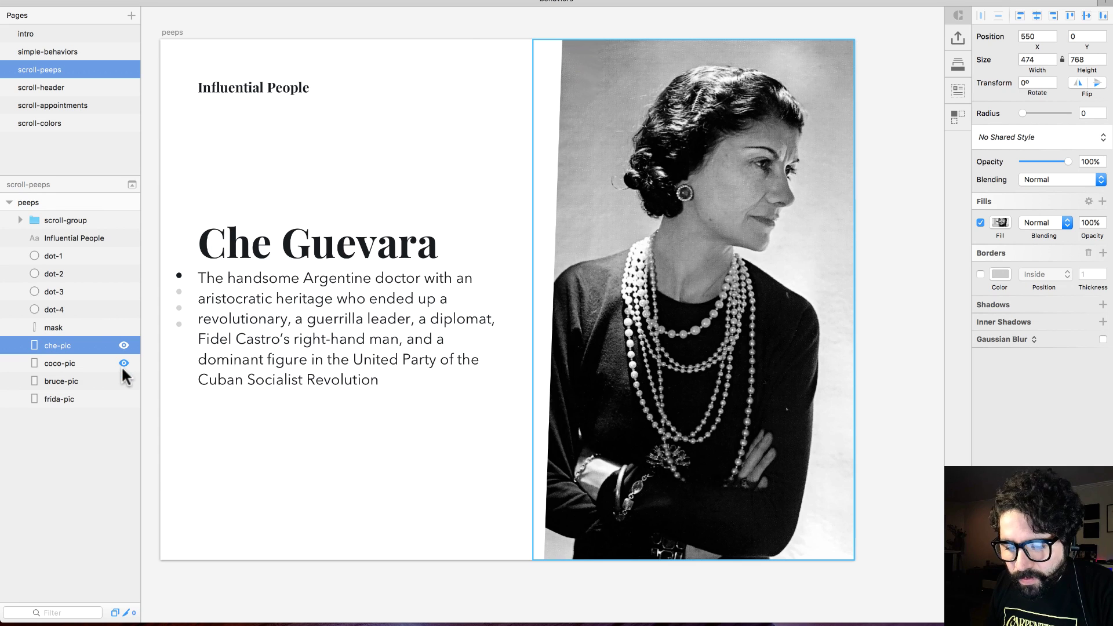
{"action": "left_click", "coordinate": [123, 363]}
{"action": "left_click", "coordinate": [123, 381]}
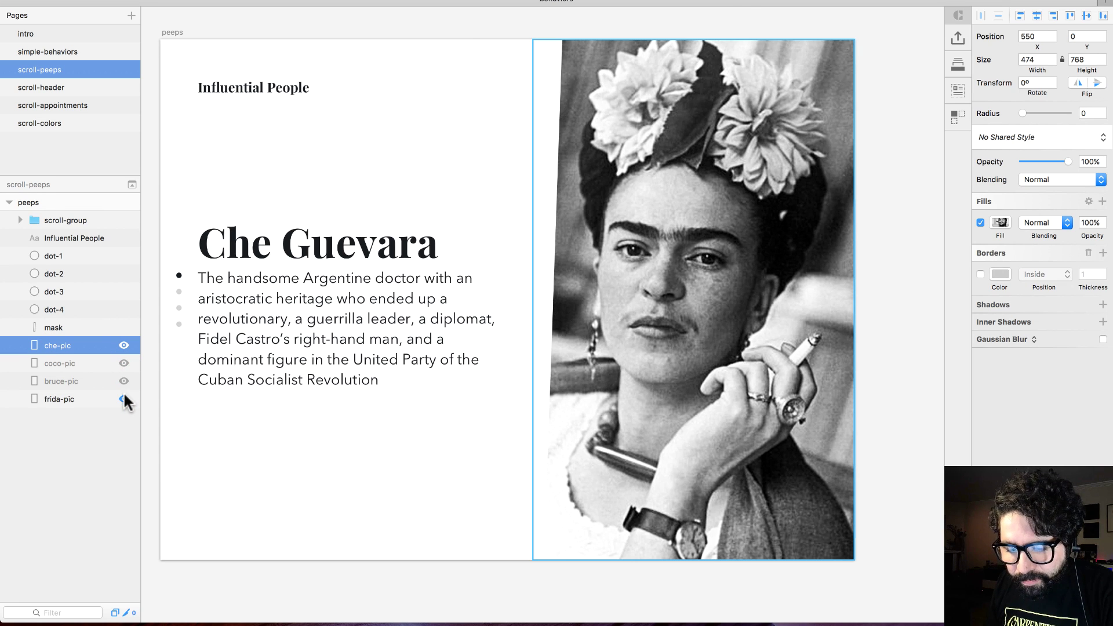
{"action": "left_click", "coordinate": [124, 380]}
{"action": "left_click", "coordinate": [123, 363]}
{"action": "left_click", "coordinate": [123, 346]}
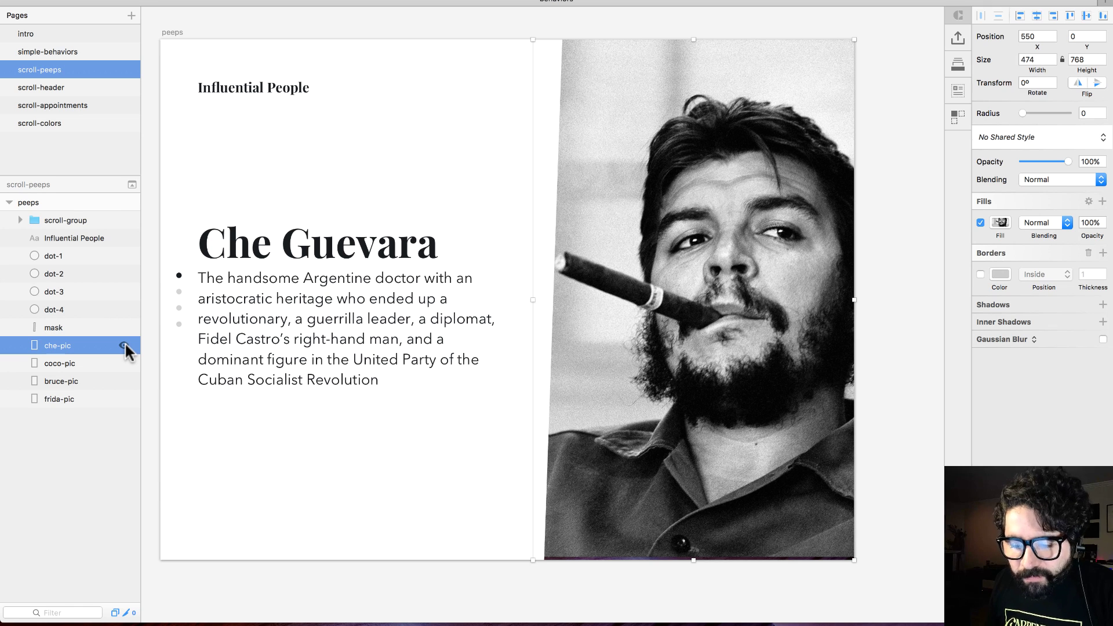
Toggle the visibility of che-pic, coco-pic and bruce-pic once more to review their stacking order, leaving all three shown.
{"action": "left_click", "coordinate": [124, 345]}
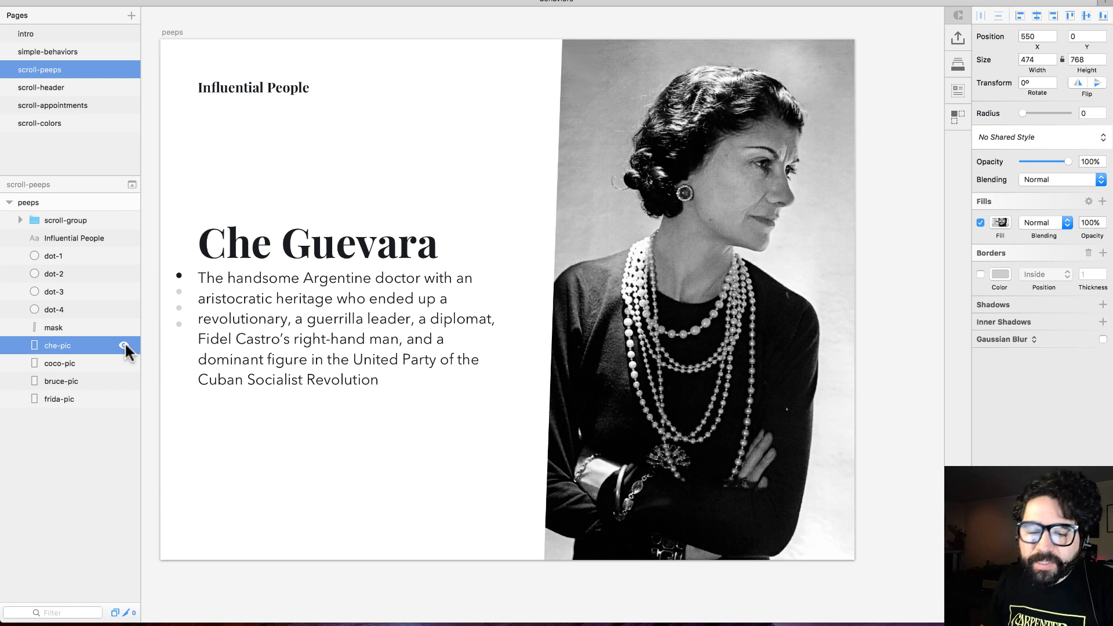
{"action": "left_click", "coordinate": [124, 364]}
{"action": "left_click", "coordinate": [123, 380]}
{"action": "left_click", "coordinate": [124, 364]}
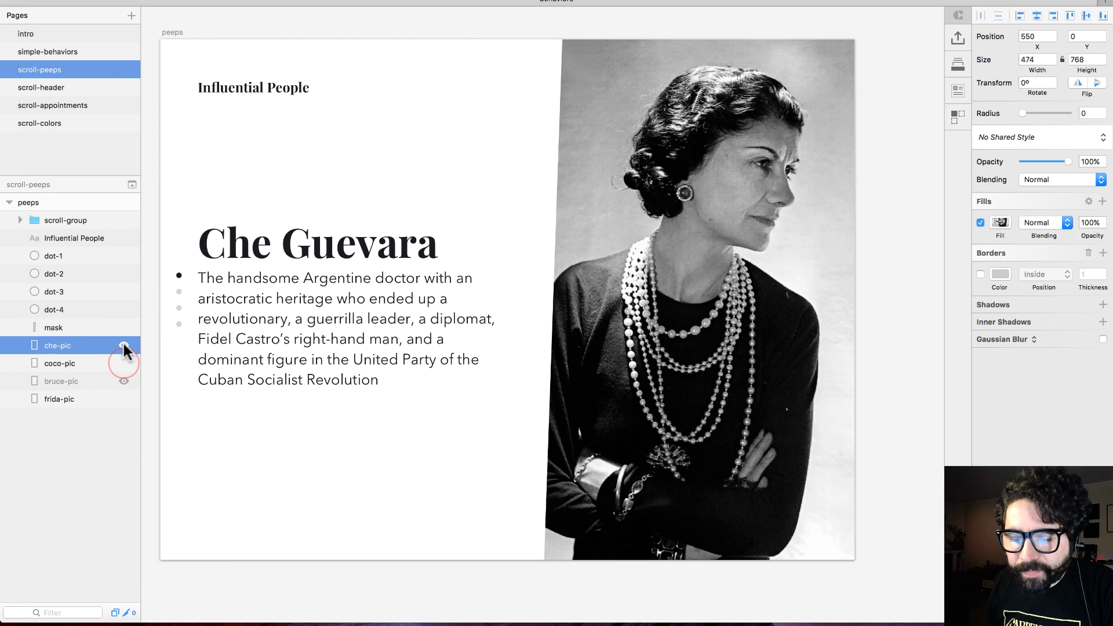
{"action": "left_click", "coordinate": [124, 345]}
{"action": "left_click", "coordinate": [124, 381]}
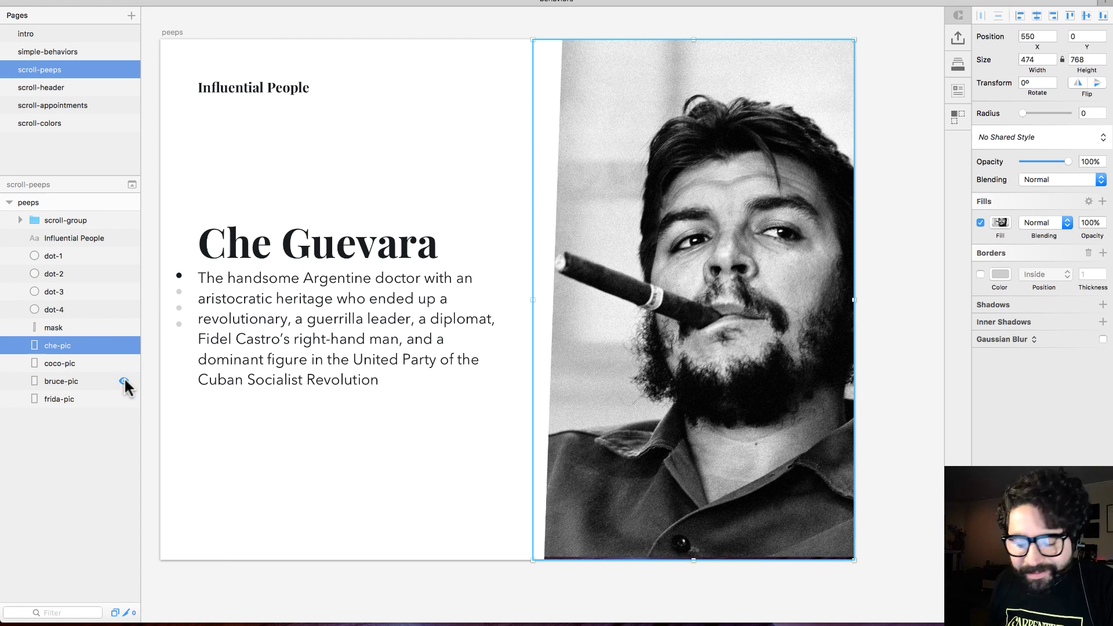
Select the mask layer and the peeps artboard to examine how the rotated mask overlaps the portrait's slanted edge.
{"action": "left_click", "coordinate": [90, 329]}
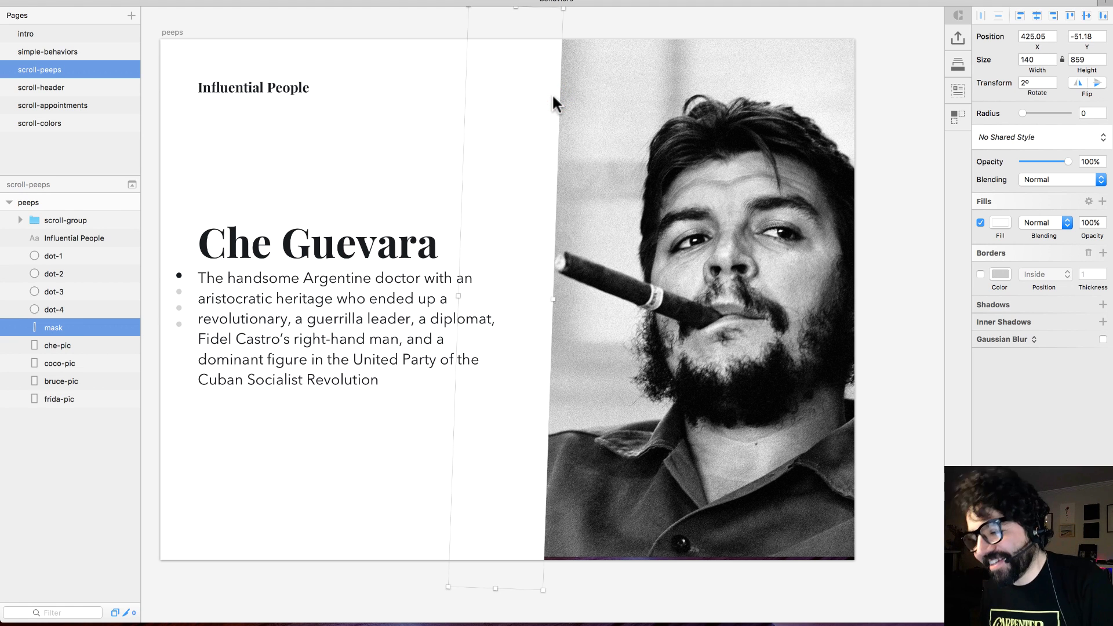
{"action": "scroll", "coordinate": [552, 142], "scroll_direction": "up", "scroll_amount": 1}
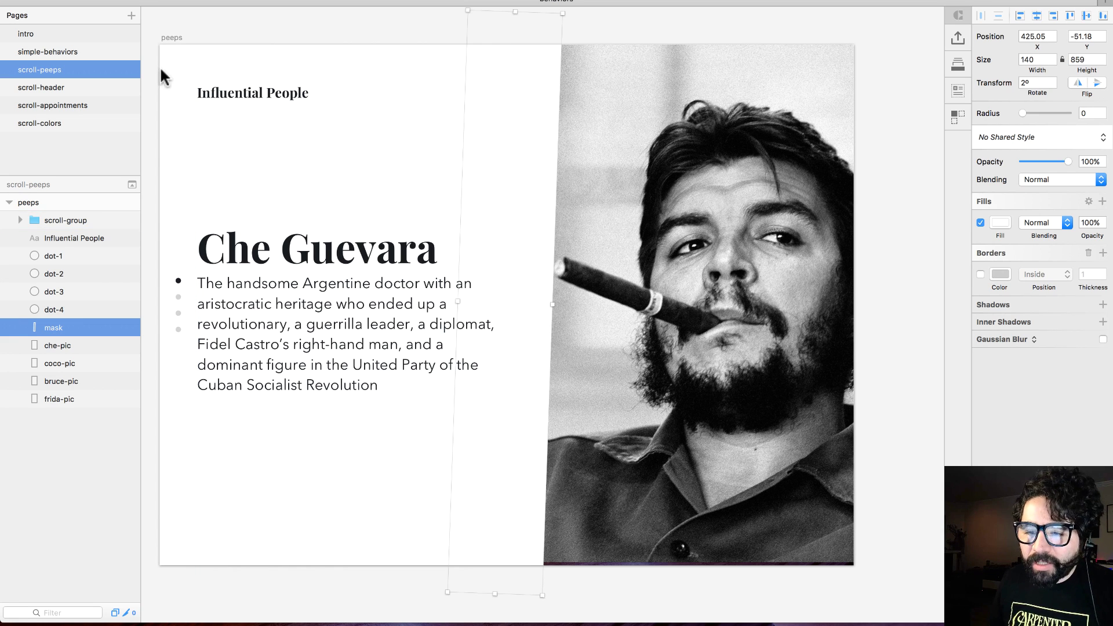
{"action": "left_click", "coordinate": [168, 38]}
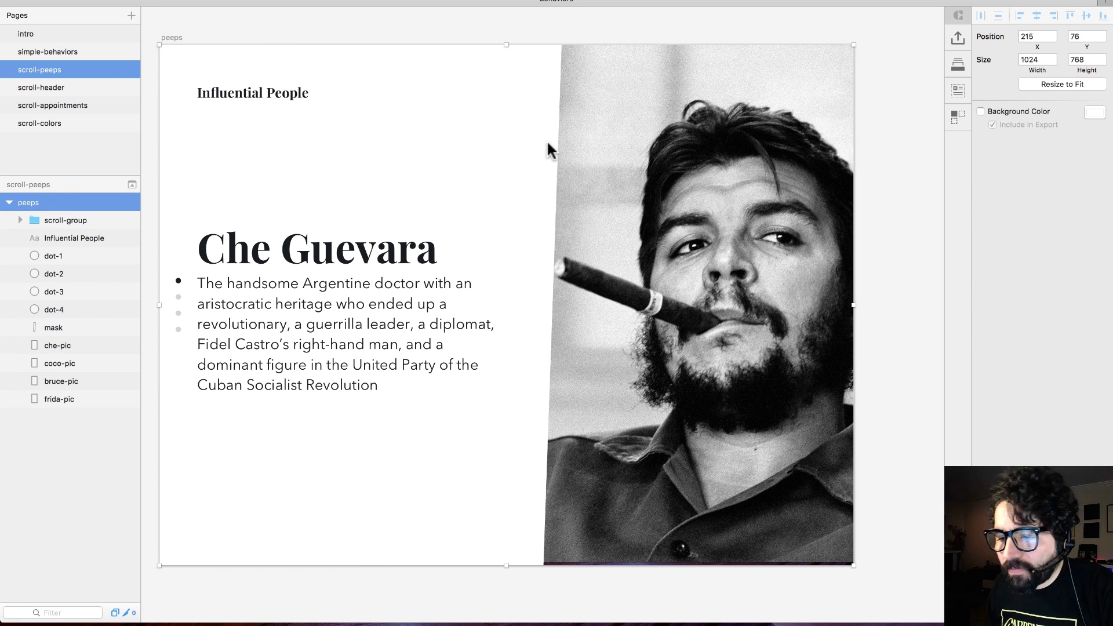
{"action": "left_click", "coordinate": [462, 26]}
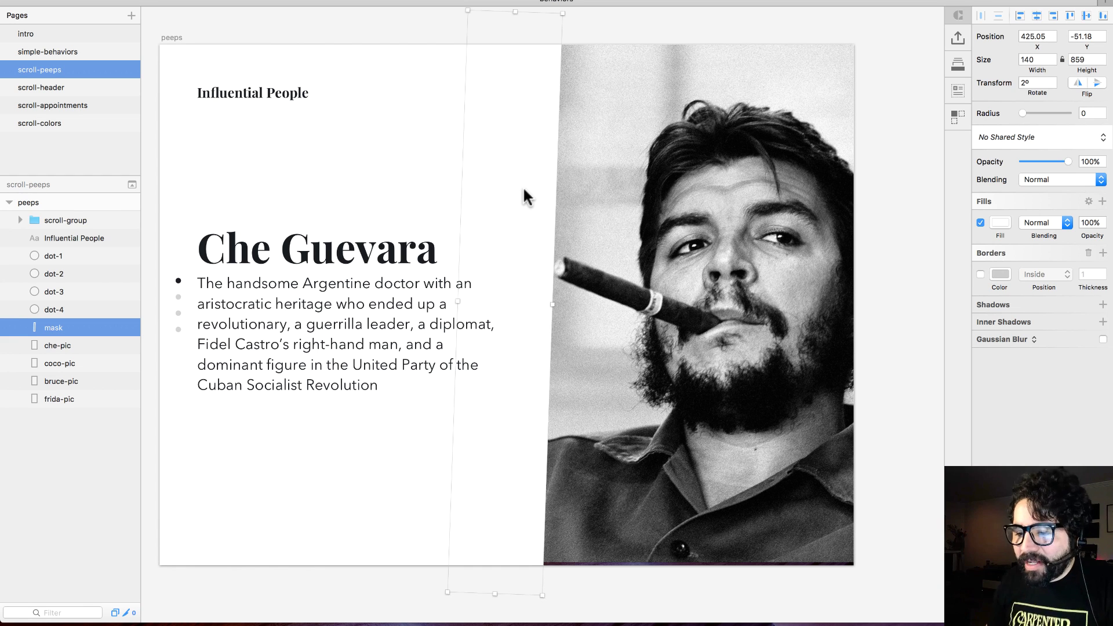
{"action": "left_click", "coordinate": [370, 28]}
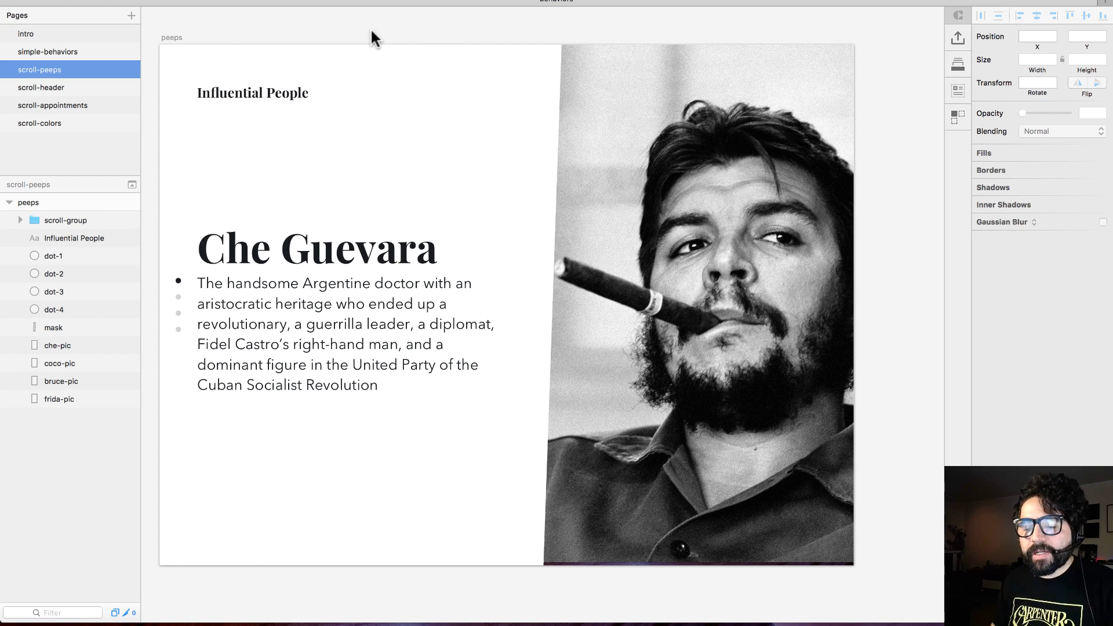
Send only the selected peeps artboard from Sketch to Flinto at 200% scale with the iPad device size.
{"action": "key", "text": "ctrl+super+f"}
{"action": "key", "text": "super+Tab"}
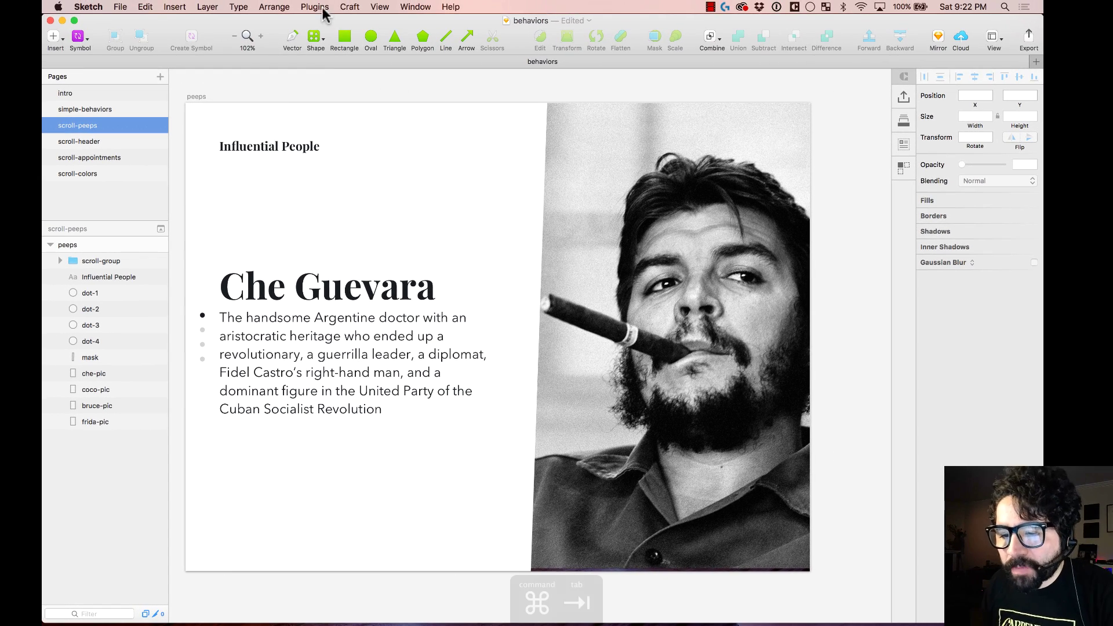
{"action": "key", "text": "super+Tab"}
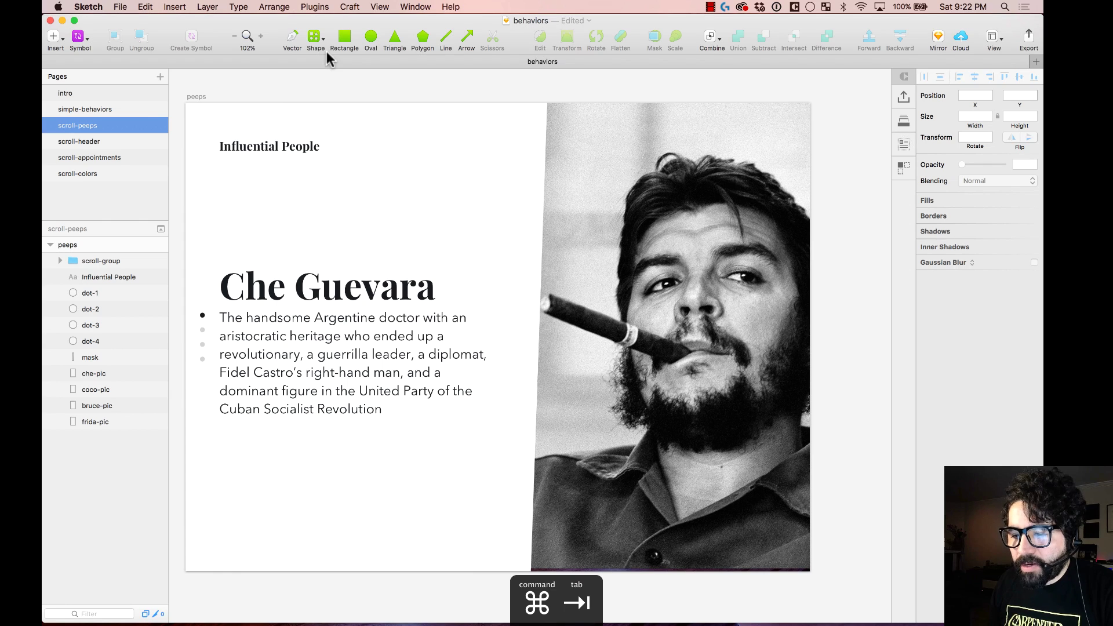
{"action": "left_click", "coordinate": [190, 96]}
{"action": "left_click", "coordinate": [313, 7]}
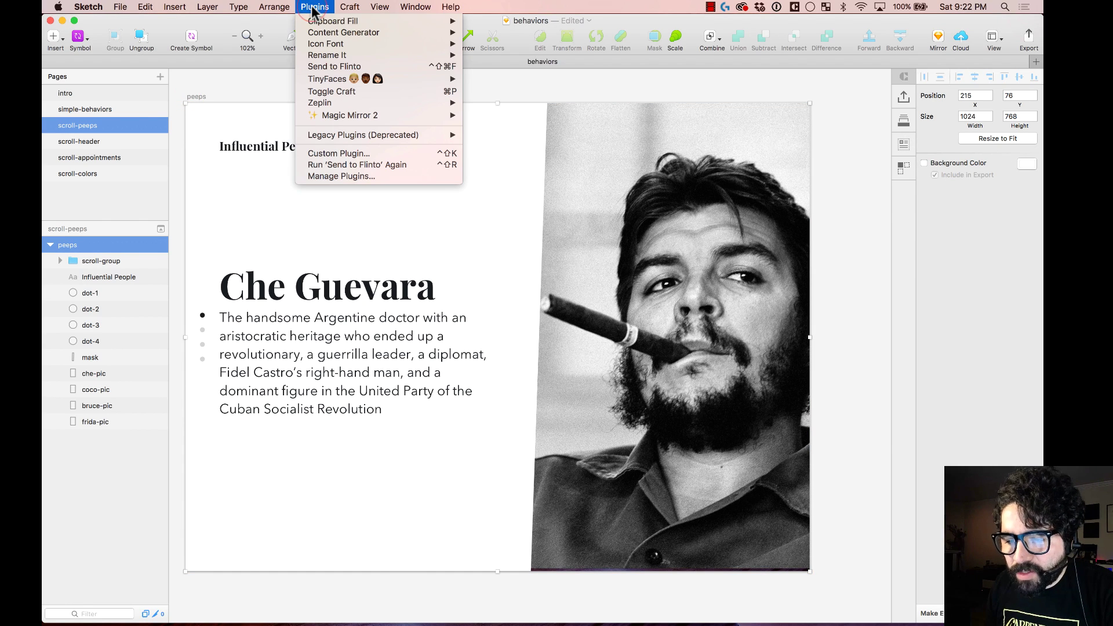
{"action": "left_click", "coordinate": [361, 67]}
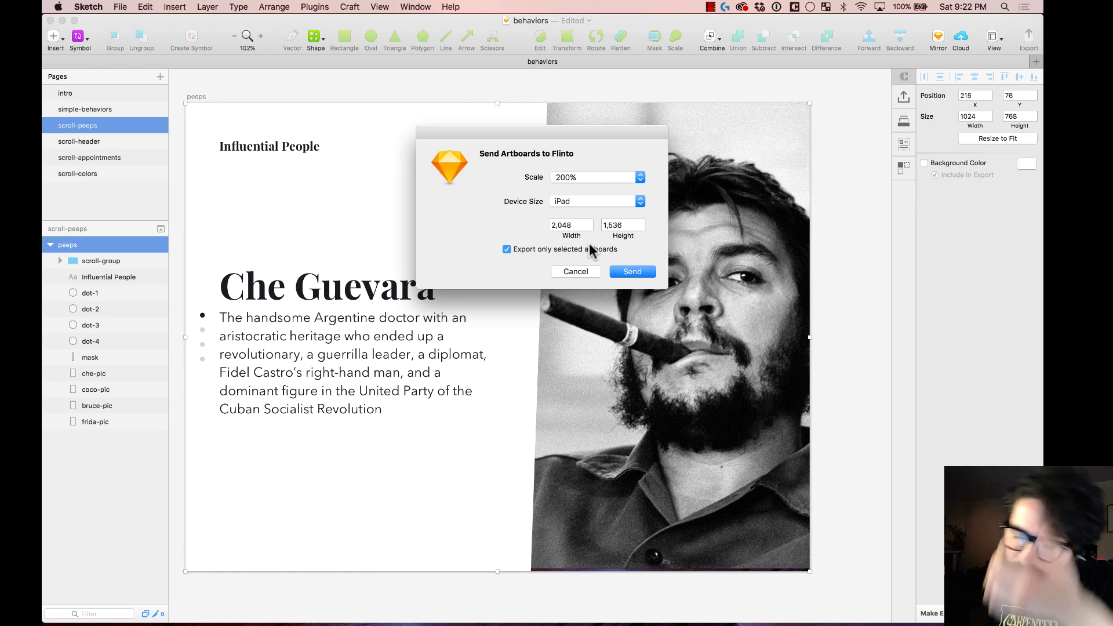
{"action": "left_click", "coordinate": [632, 271]}
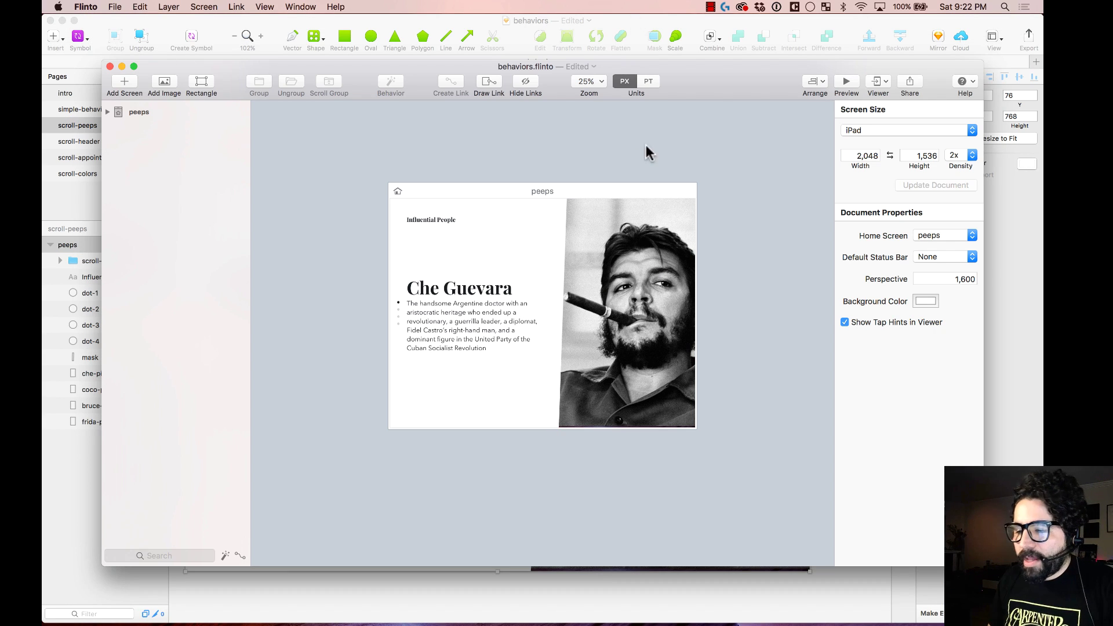
{"action": "key", "text": "alt+super+f"}
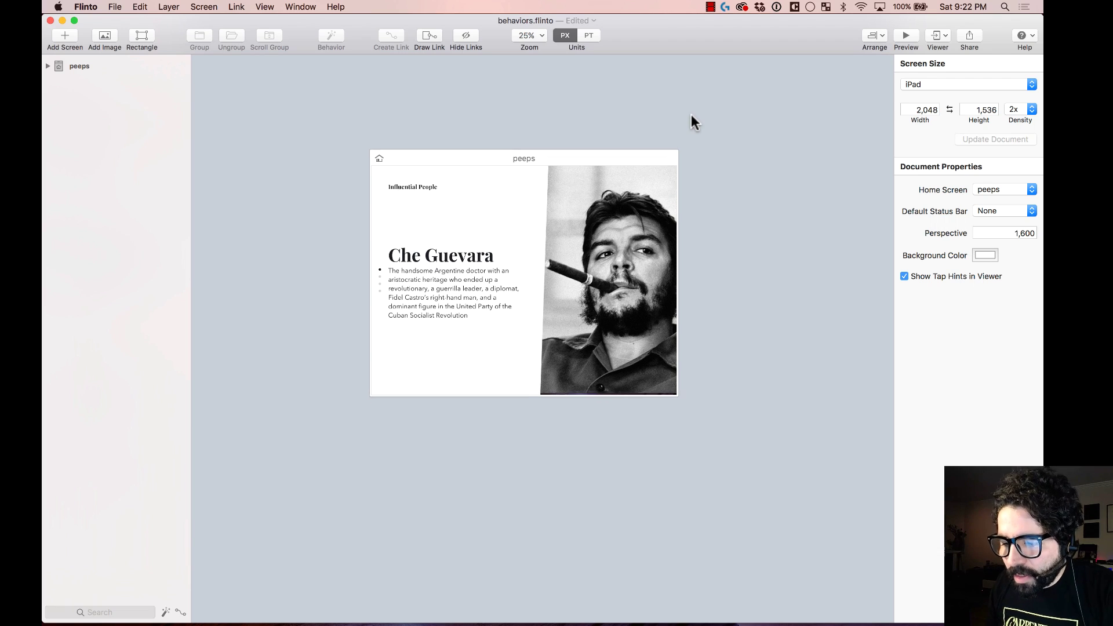
Make scroll-group scroll vertically and enable paging for it.
{"action": "left_click", "coordinate": [509, 276]}
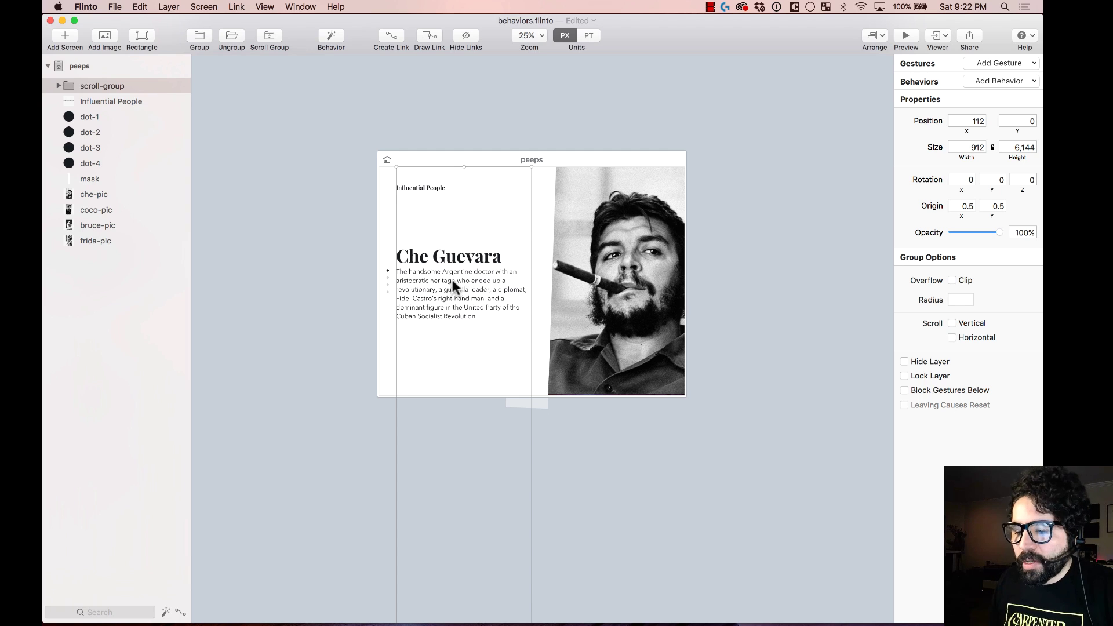
{"action": "scroll", "coordinate": [491, 395], "scroll_direction": "down", "scroll_amount": 10}
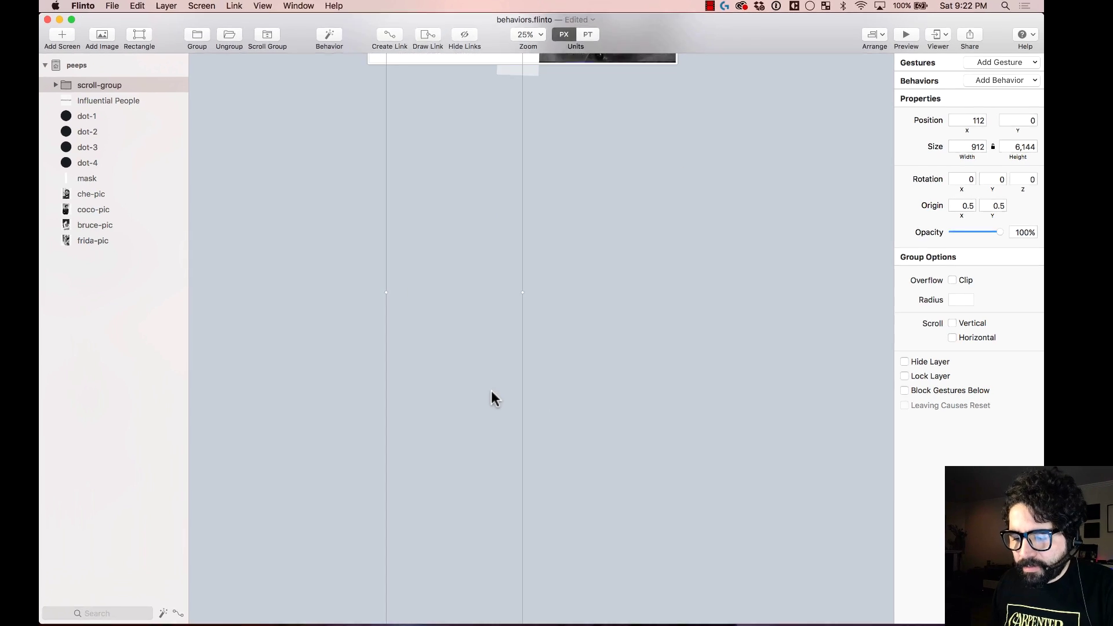
{"action": "scroll", "coordinate": [493, 398], "scroll_direction": "up", "scroll_amount": 12}
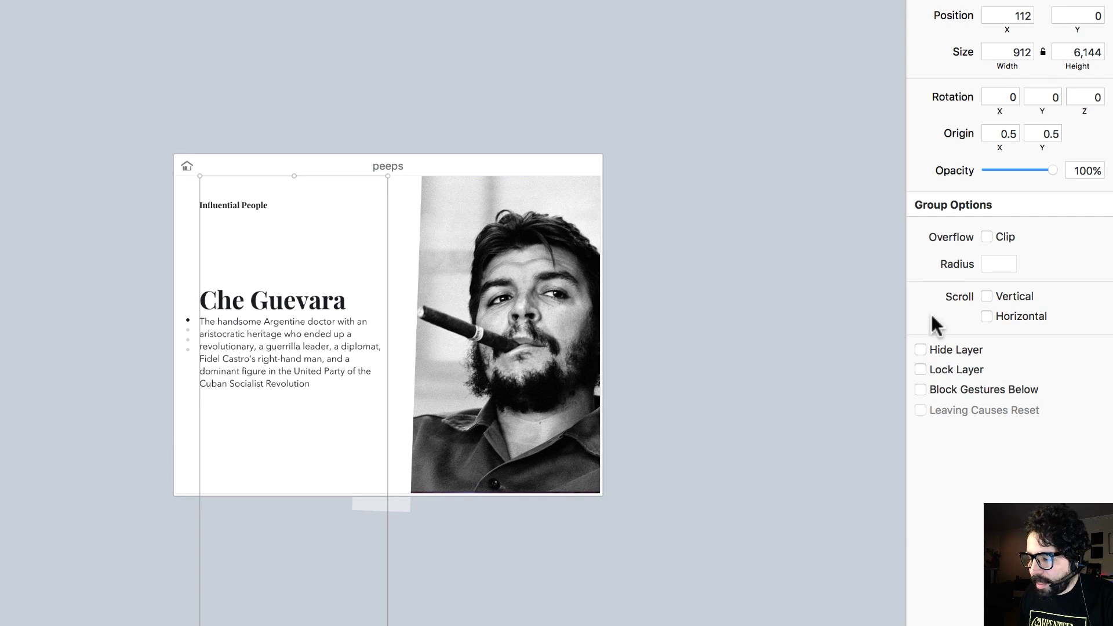
{"action": "left_click", "coordinate": [1000, 294]}
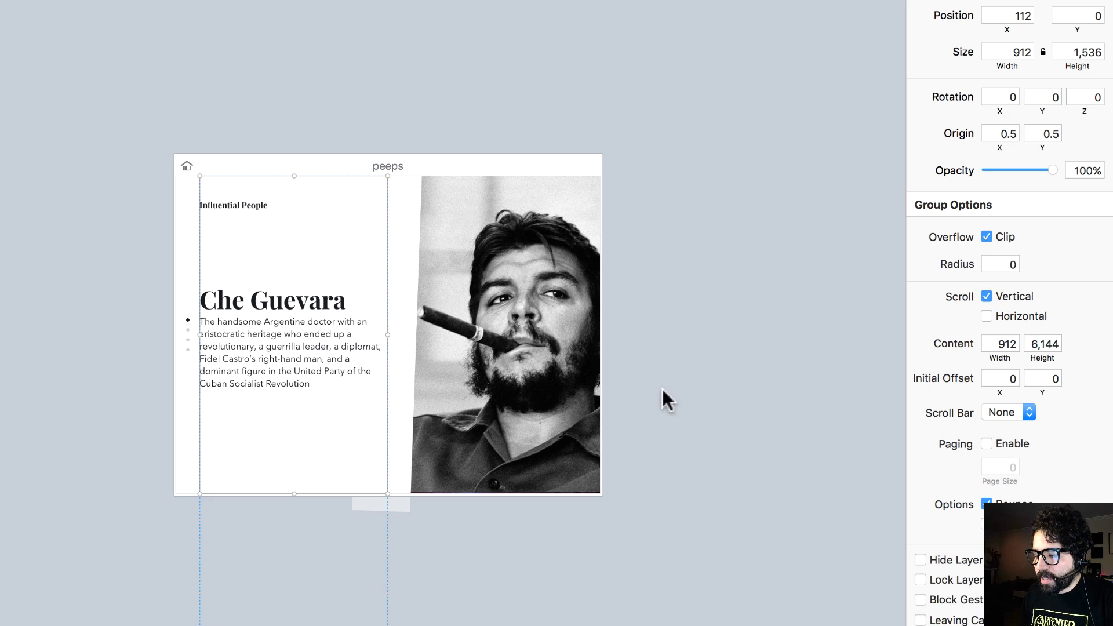
{"action": "left_click", "coordinate": [111, 184]}
{"action": "left_click", "coordinate": [288, 353]}
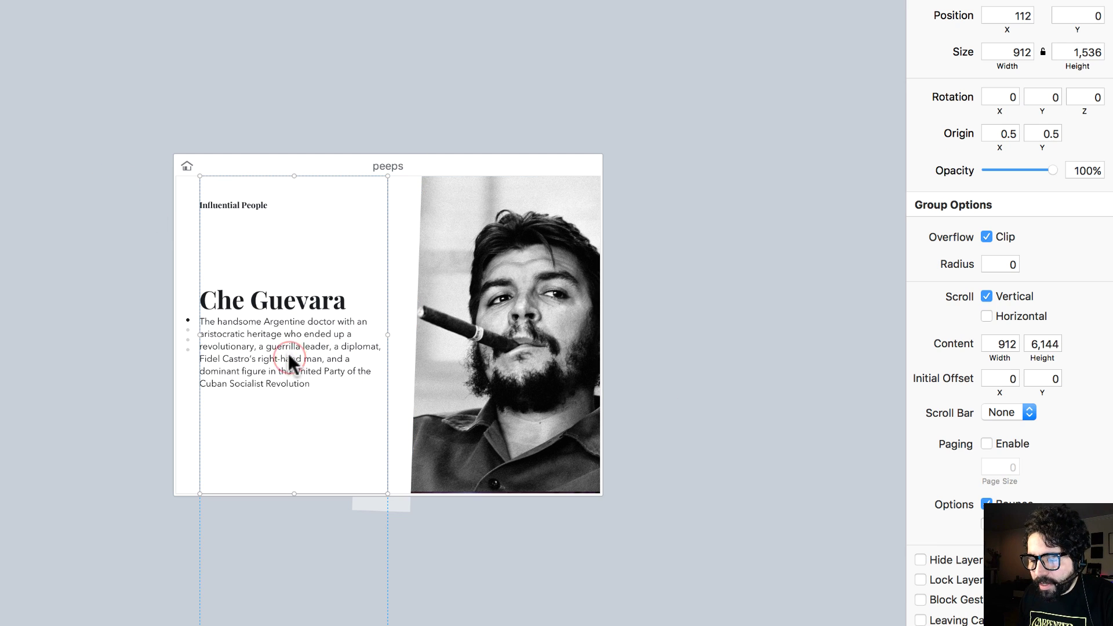
{"action": "left_click", "coordinate": [1012, 443]}
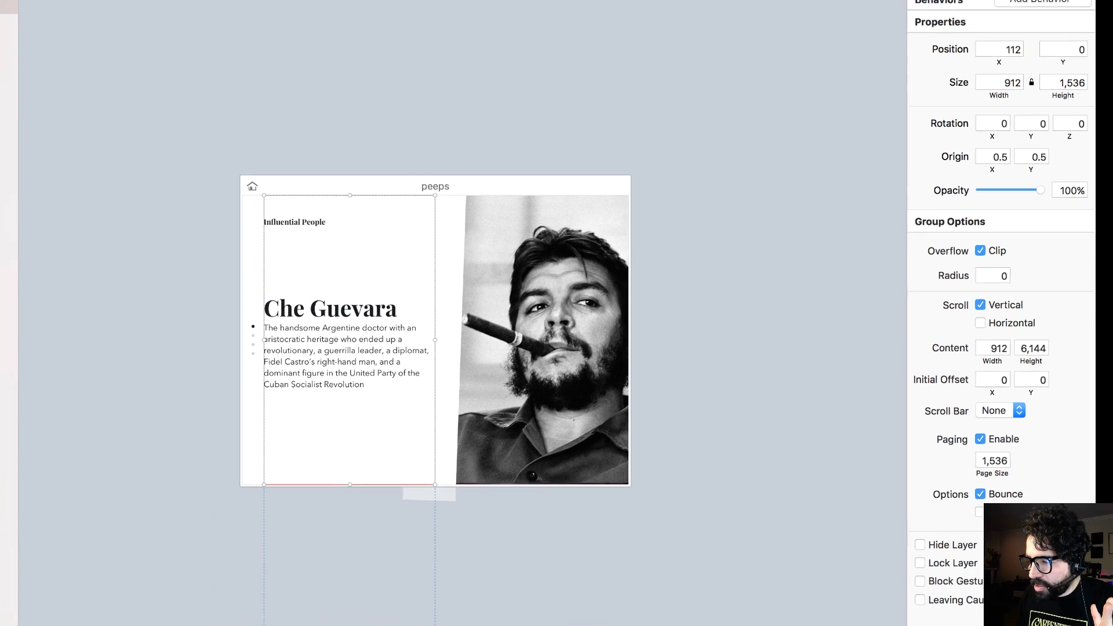
Preview the prototype and scroll through the text pages to check the paging, closing the preview when done.
{"action": "key", "text": "super+p"}
{"action": "left_click_drag", "start_coordinate": [336, 410], "coordinate": [348, 232]}
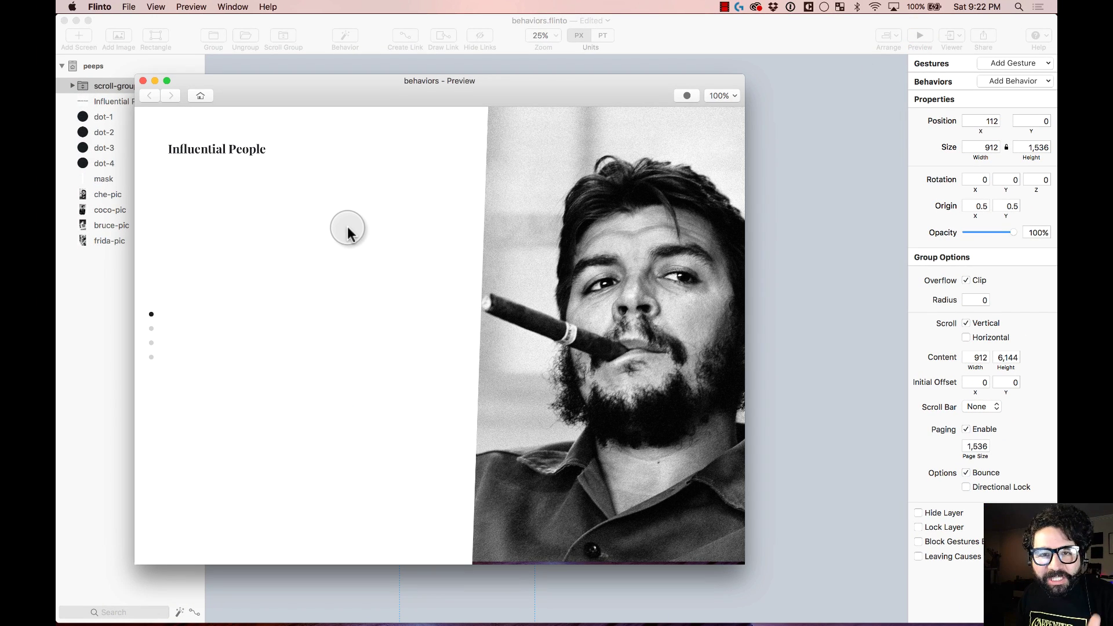
{"action": "left_click_drag", "start_coordinate": [333, 517], "coordinate": [348, 328]}
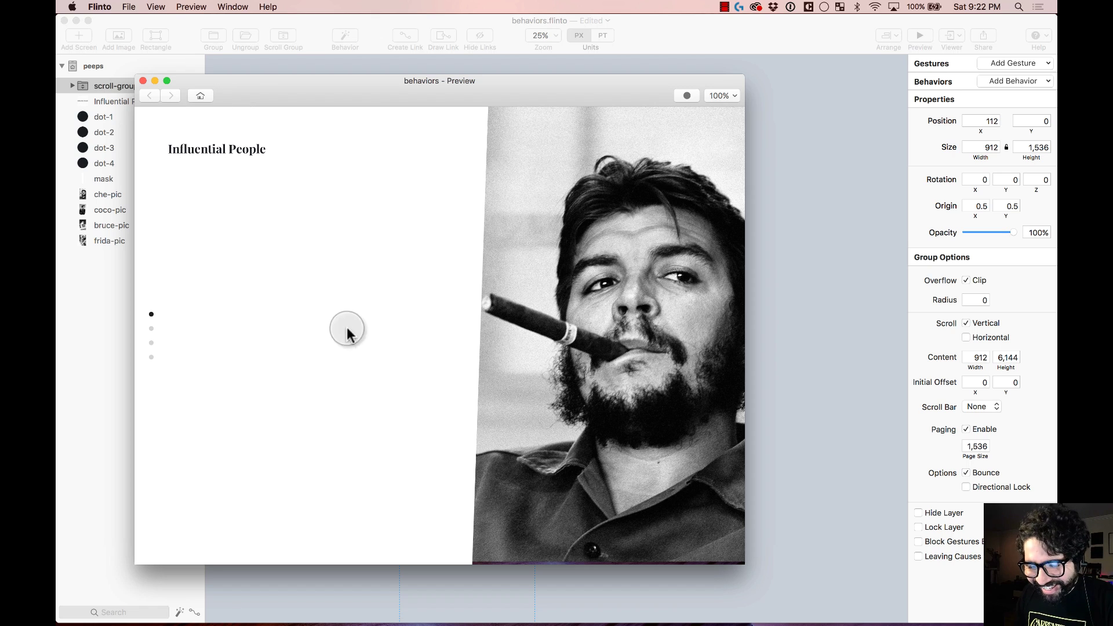
{"action": "left_click_drag", "start_coordinate": [290, 404], "coordinate": [285, 522]}
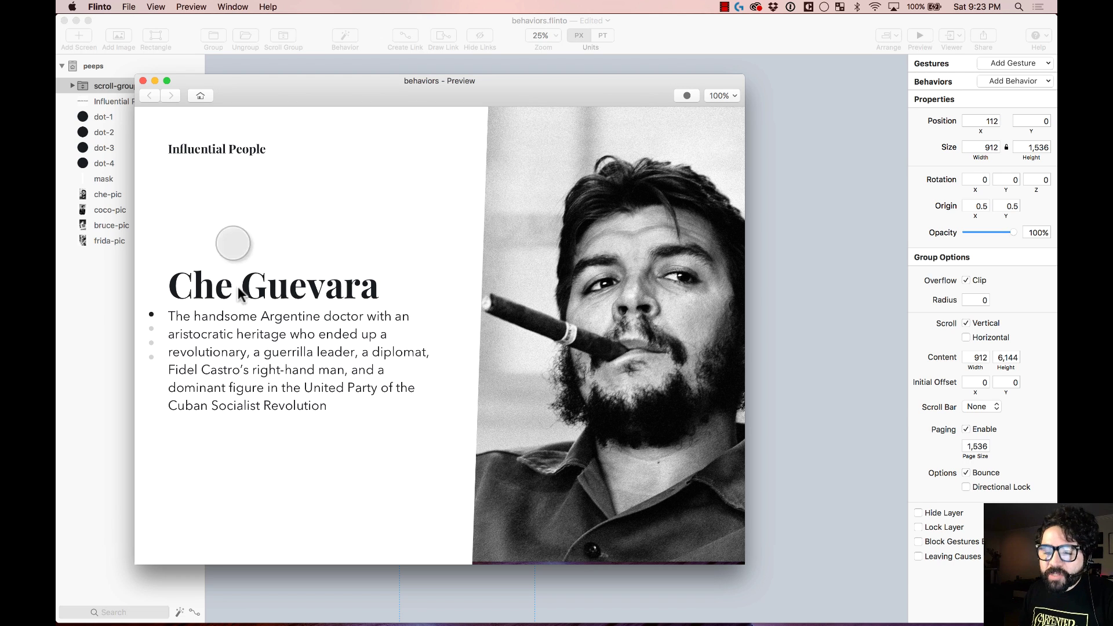
{"action": "left_click", "coordinate": [142, 81]}
Create a behavior from all layers of the peeps screen except the Influential People heading.
{"action": "left_click", "coordinate": [461, 211]}
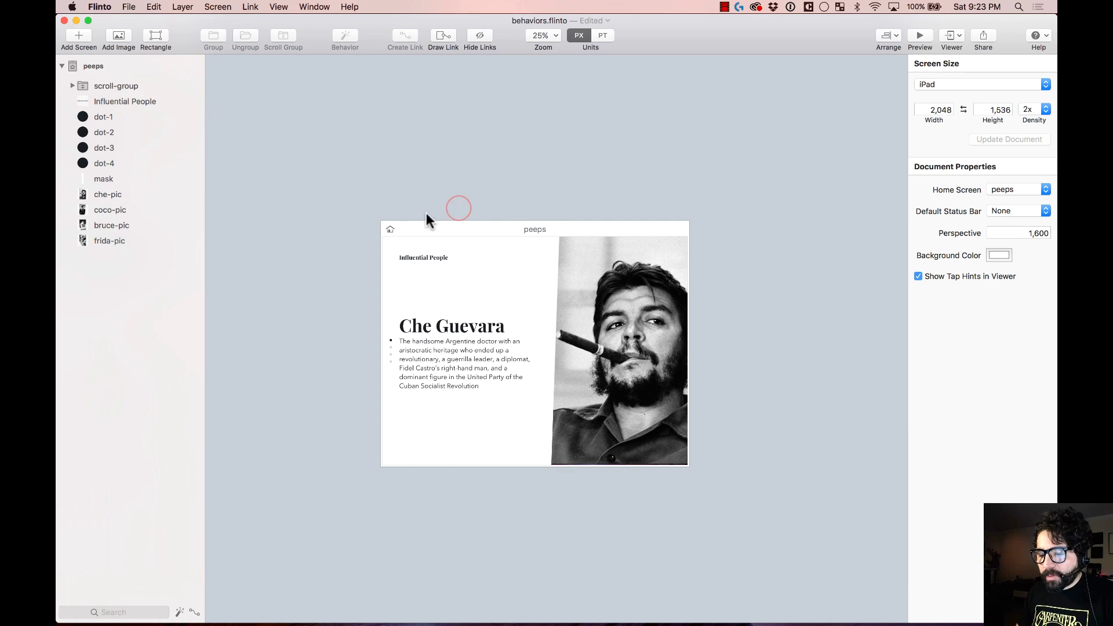
{"action": "left_click_drag", "start_coordinate": [370, 209], "coordinate": [623, 488]}
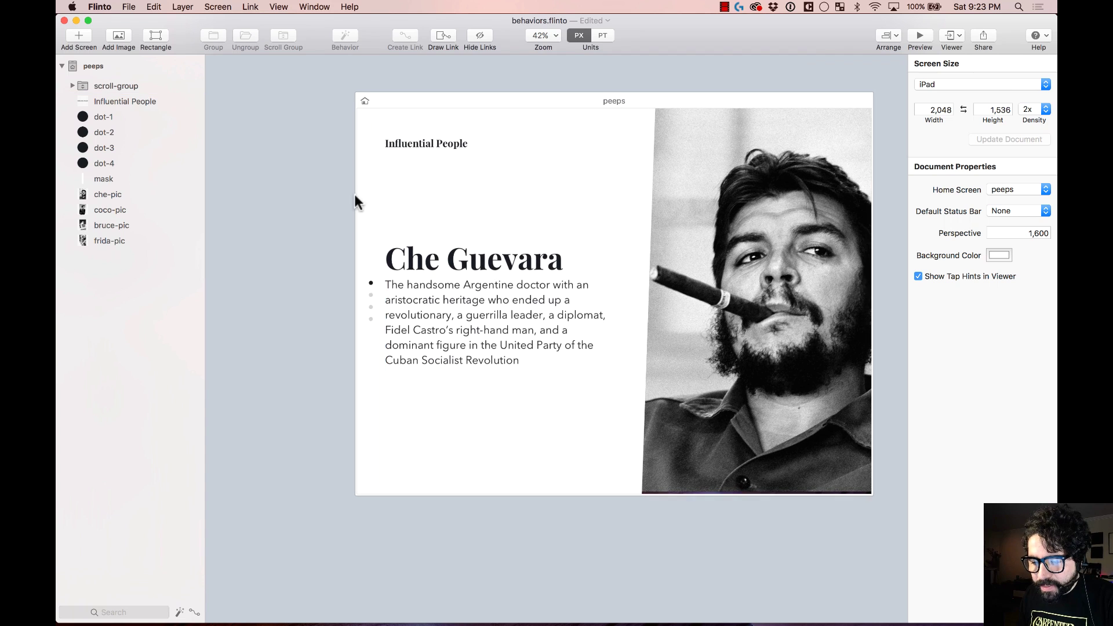
{"action": "left_click_drag", "start_coordinate": [336, 194], "coordinate": [823, 429]}
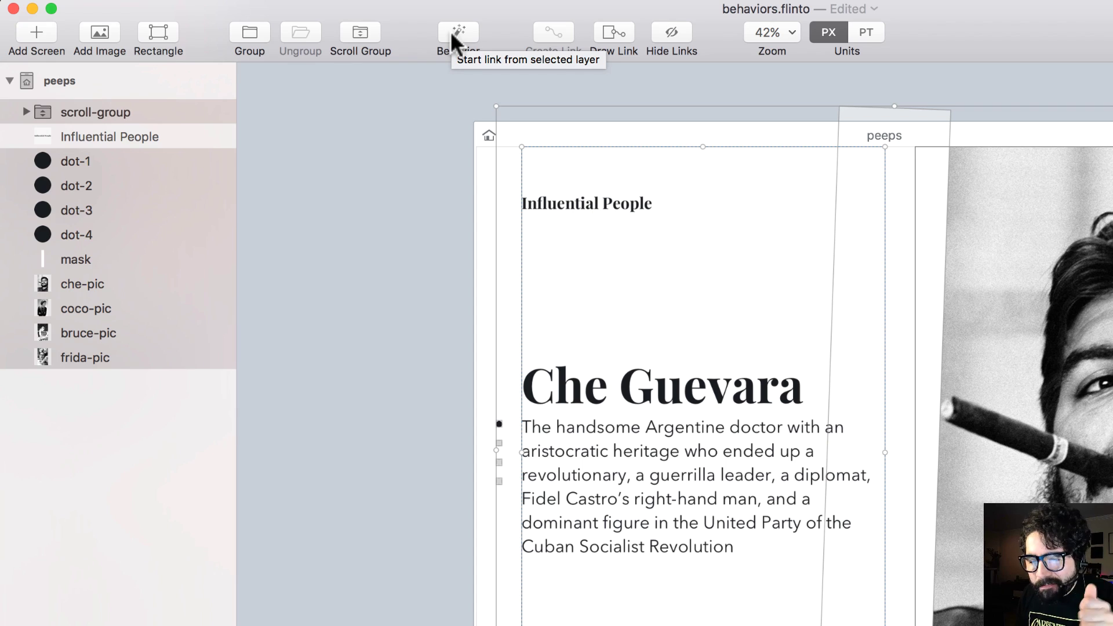
{"action": "left_click", "coordinate": [451, 31]}
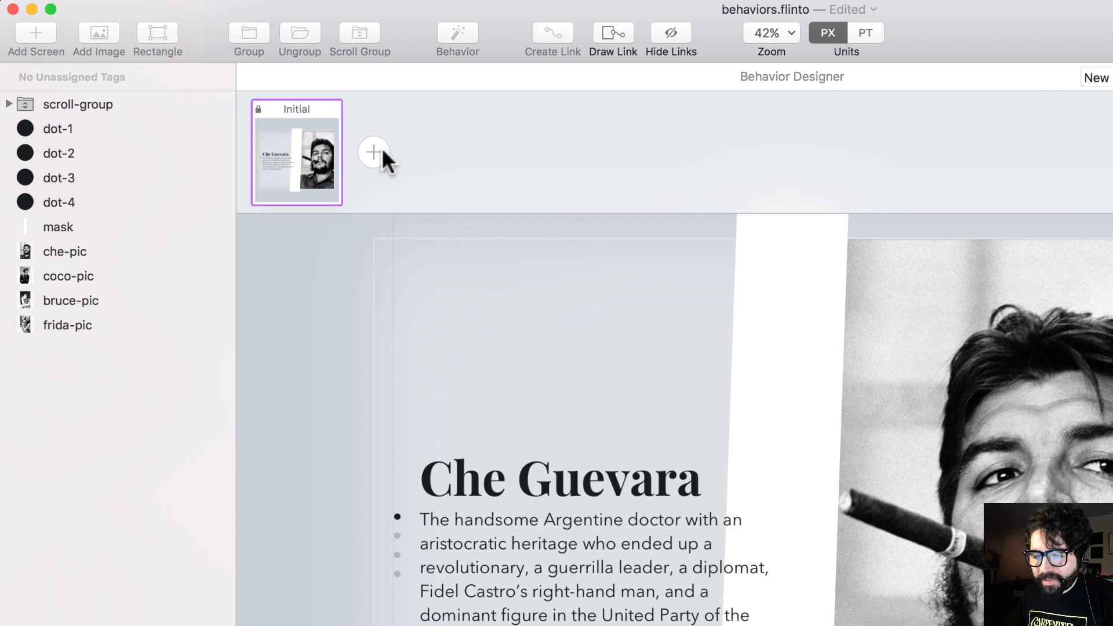
Add a second state to the behavior and name it coco.
{"action": "left_click", "coordinate": [293, 111]}
{"action": "double_click", "coordinate": [400, 107]}
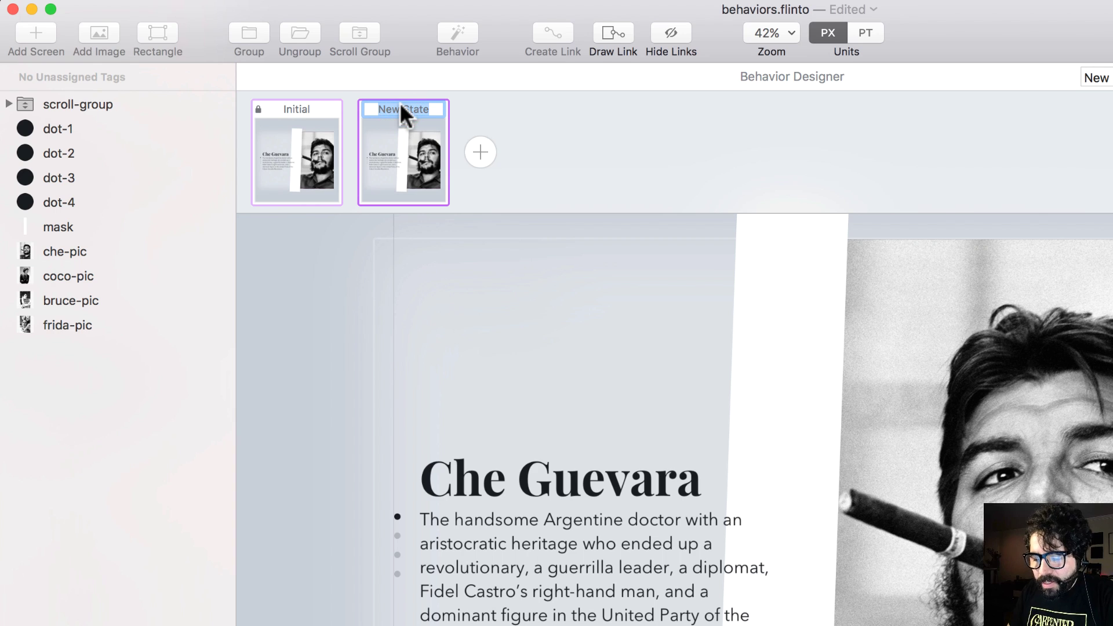
{"action": "type", "text": "coco"}
{"action": "key", "text": "Return"}
Rename the behavior's initial state as che.
{"action": "left_click", "coordinate": [298, 110]}
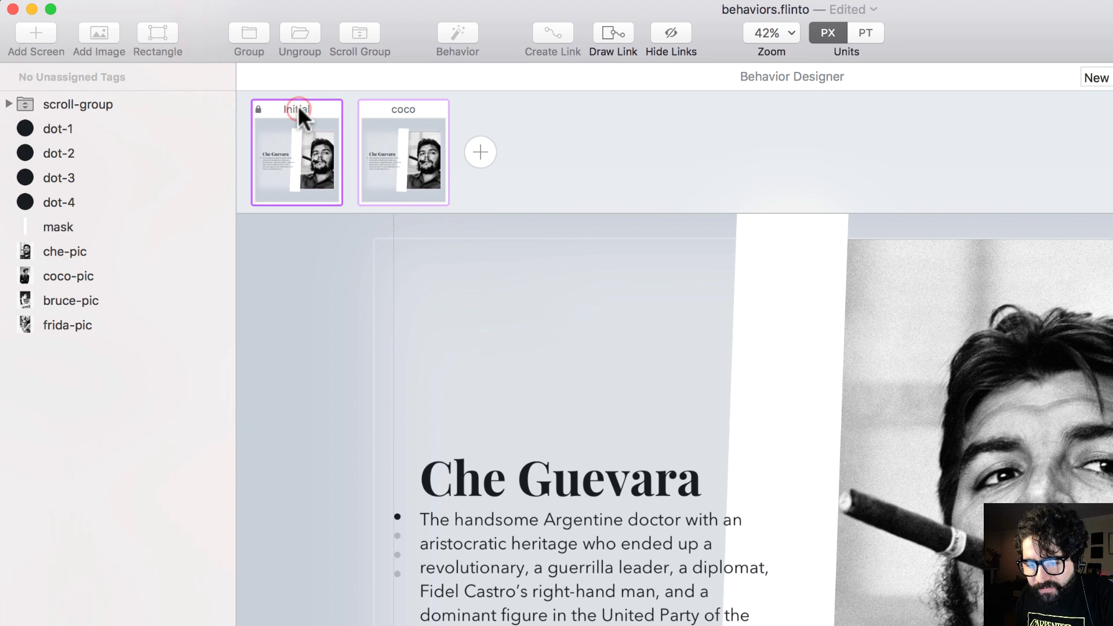
{"action": "double_click", "coordinate": [298, 110]}
{"action": "type", "text": "che"}
{"action": "key", "text": "Return"}
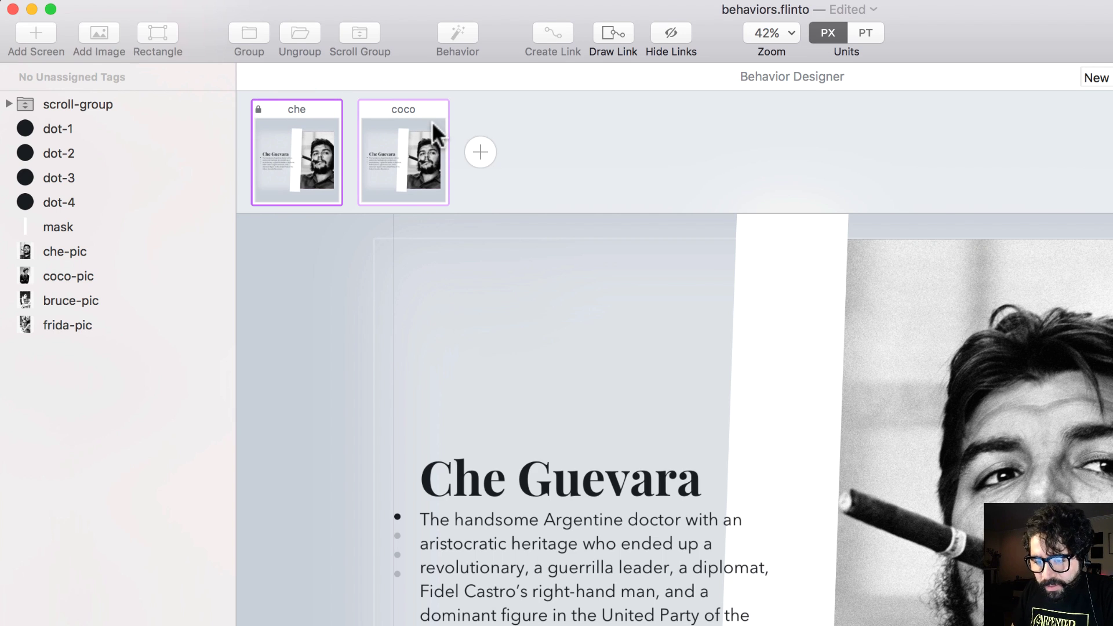
In the coco state, shift che-pic right to X 1,082 and set its opacity to 0%.
{"action": "left_click", "coordinate": [414, 107]}
{"action": "left_click", "coordinate": [133, 248]}
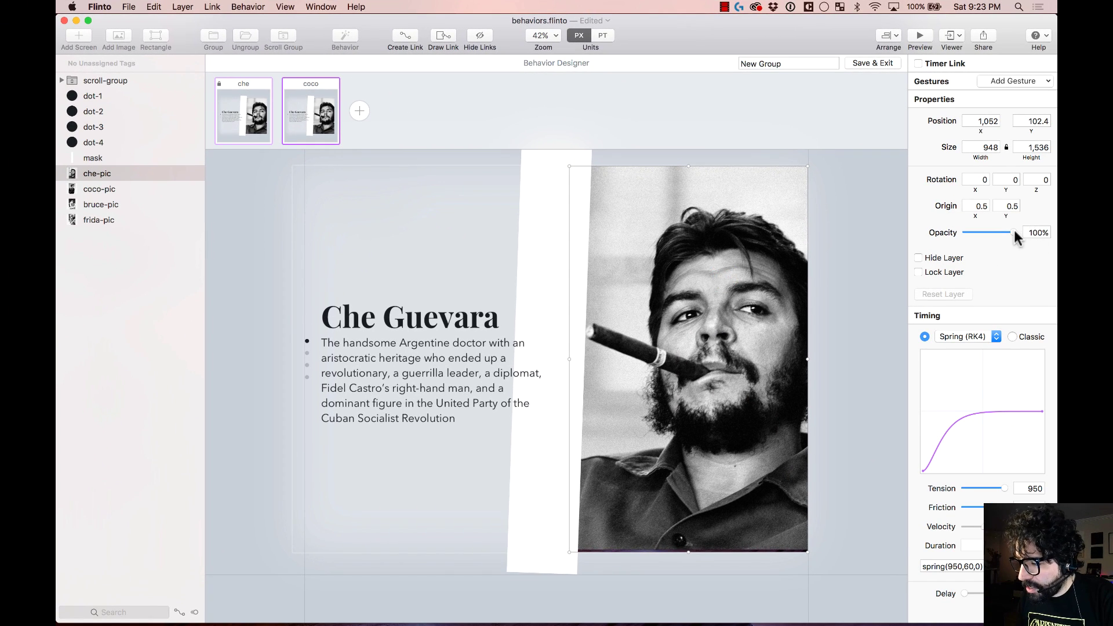
{"action": "left_click_drag", "start_coordinate": [1014, 230], "coordinate": [882, 239]}
{"action": "left_click_drag", "start_coordinate": [977, 233], "coordinate": [1039, 237]}
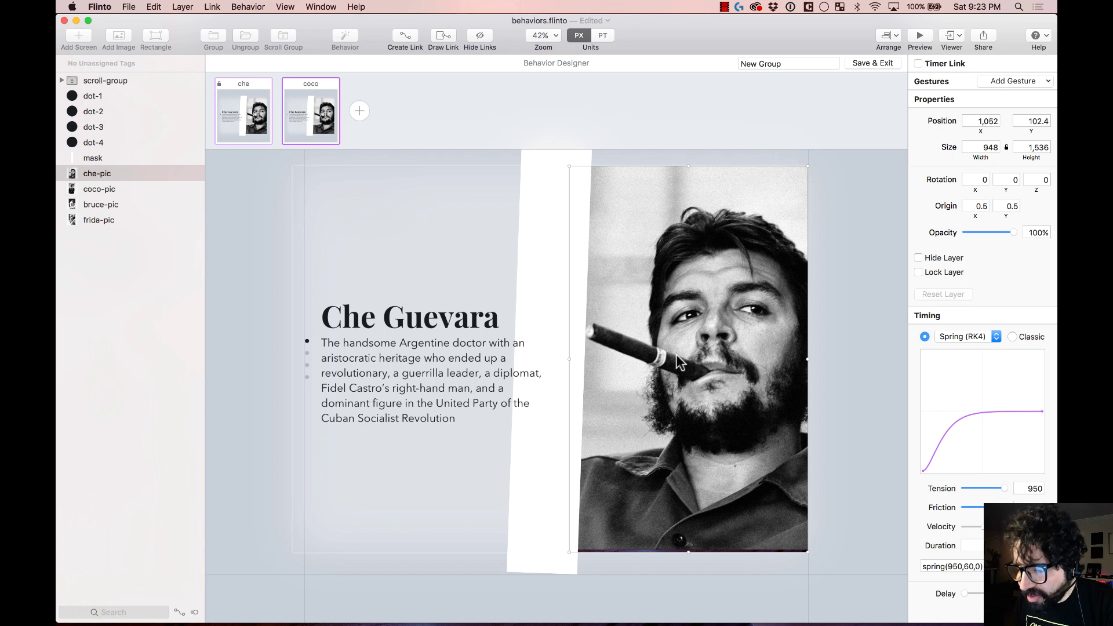
{"action": "key", "text": "shift+Right"}
{"action": "key", "text": "shift+Right"}
{"action": "key", "text": "shift+Right"}
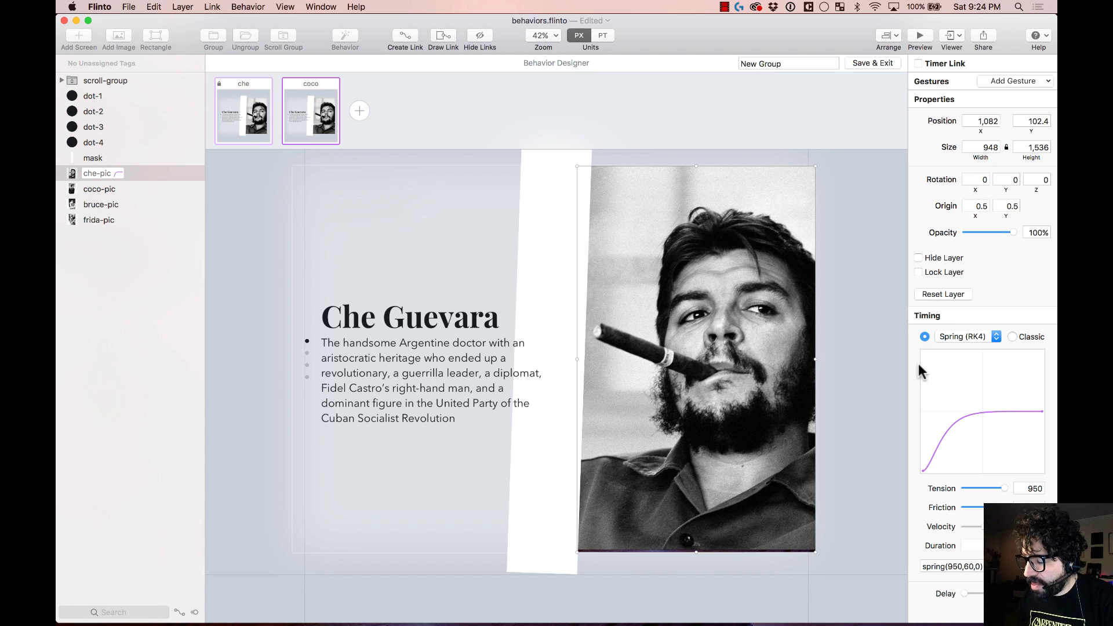
{"action": "left_click_drag", "start_coordinate": [1013, 232], "coordinate": [923, 233]}
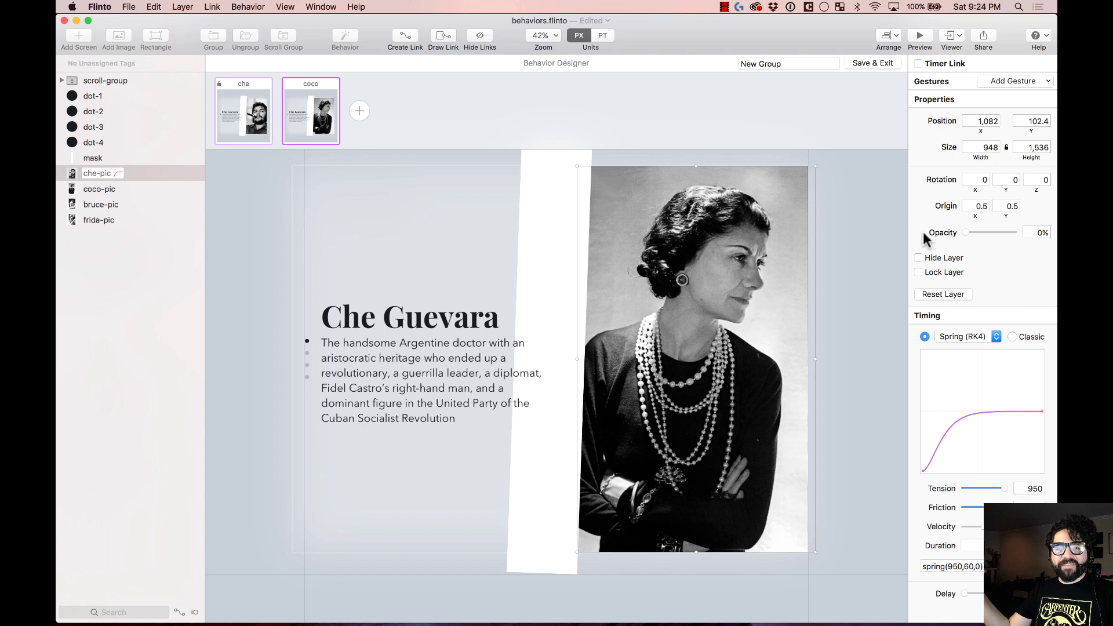
Inspect scroll-group in the coco state and preview the prototype to see how the text scrolls, closing the preview when done.
{"action": "left_click", "coordinate": [224, 304]}
{"action": "left_click", "coordinate": [374, 361]}
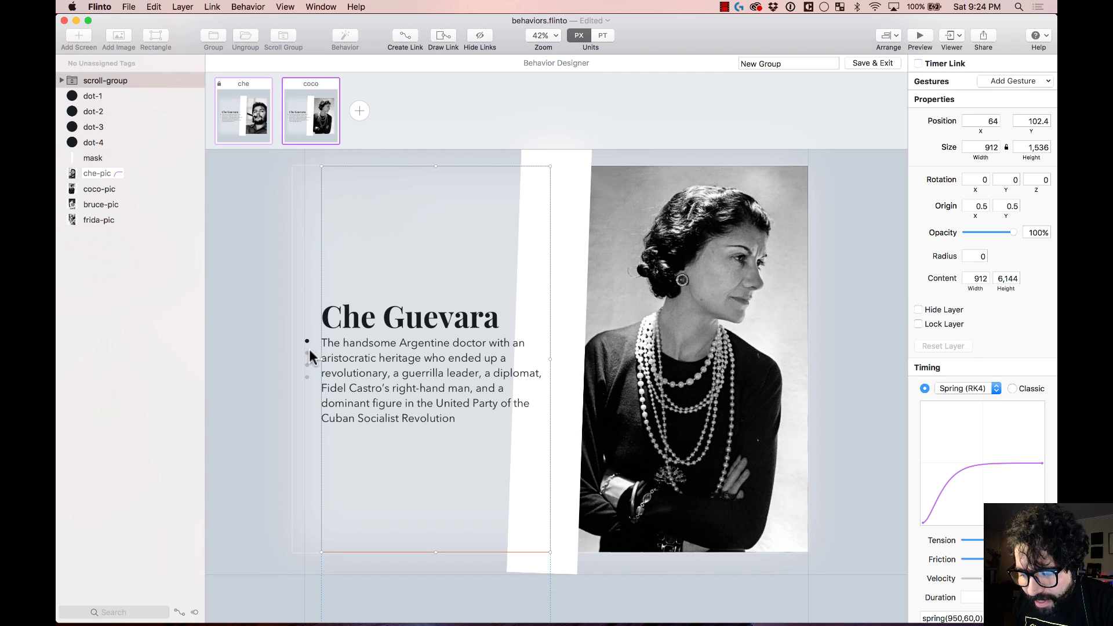
{"action": "left_click", "coordinate": [269, 331]}
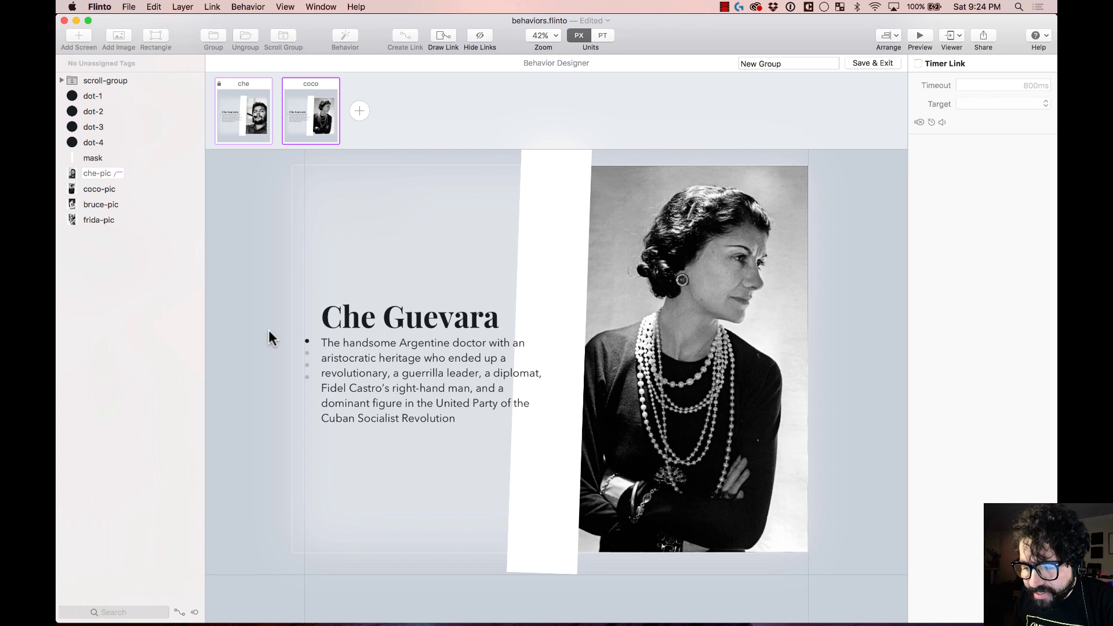
{"action": "left_click", "coordinate": [461, 346]}
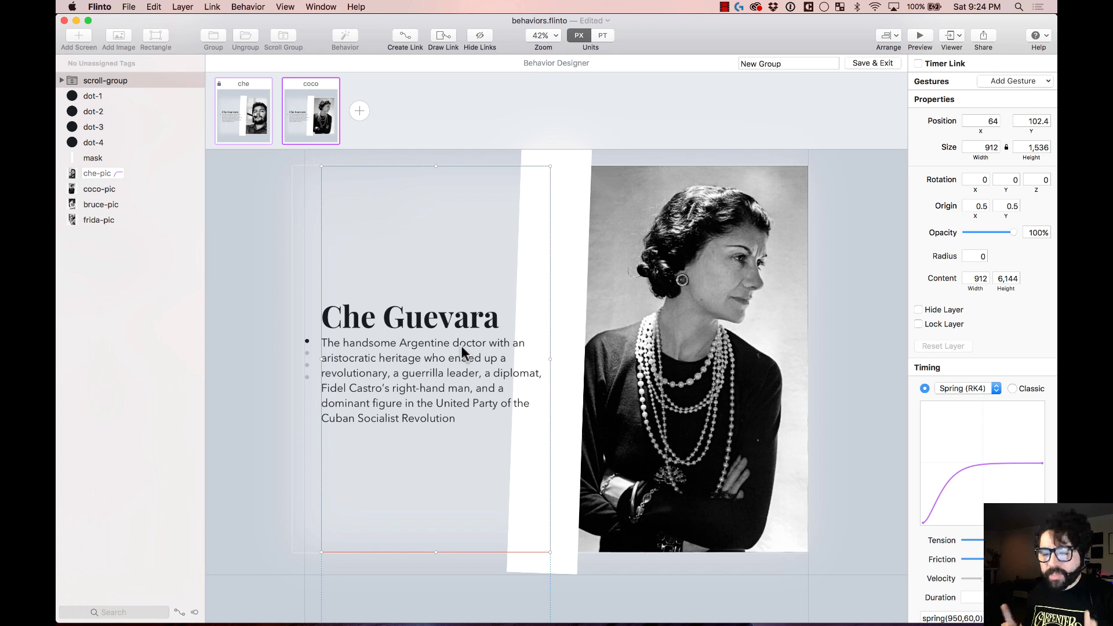
{"action": "key", "text": "super+minus"}
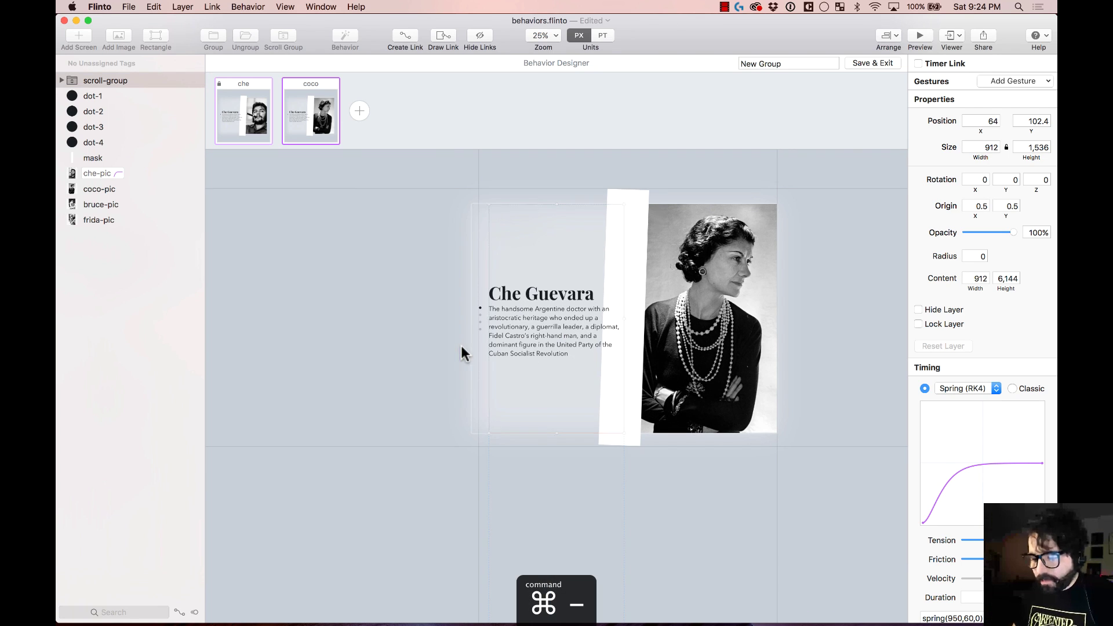
{"action": "left_click_drag", "start_coordinate": [442, 170], "coordinate": [765, 456]}
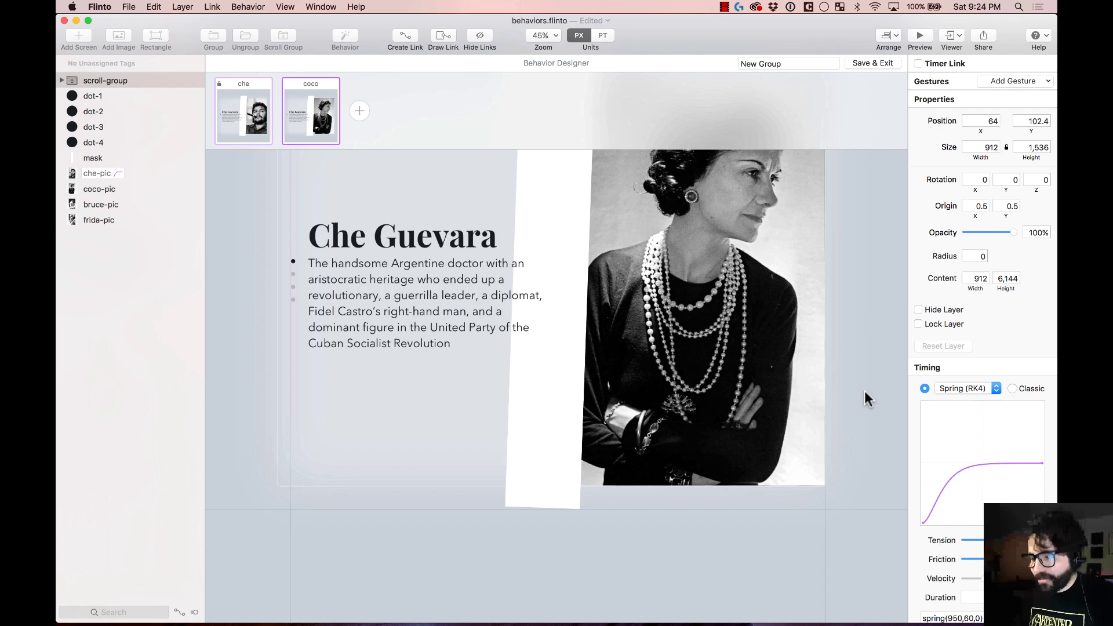
{"action": "left_click", "coordinate": [920, 37]}
{"action": "mouse_move", "coordinate": [387, 460]}
{"action": "left_mouse_down"}
{"action": "mouse_move", "coordinate": [398, 249]}
{"action": "mouse_move", "coordinate": [373, 455]}
{"action": "left_mouse_up"}
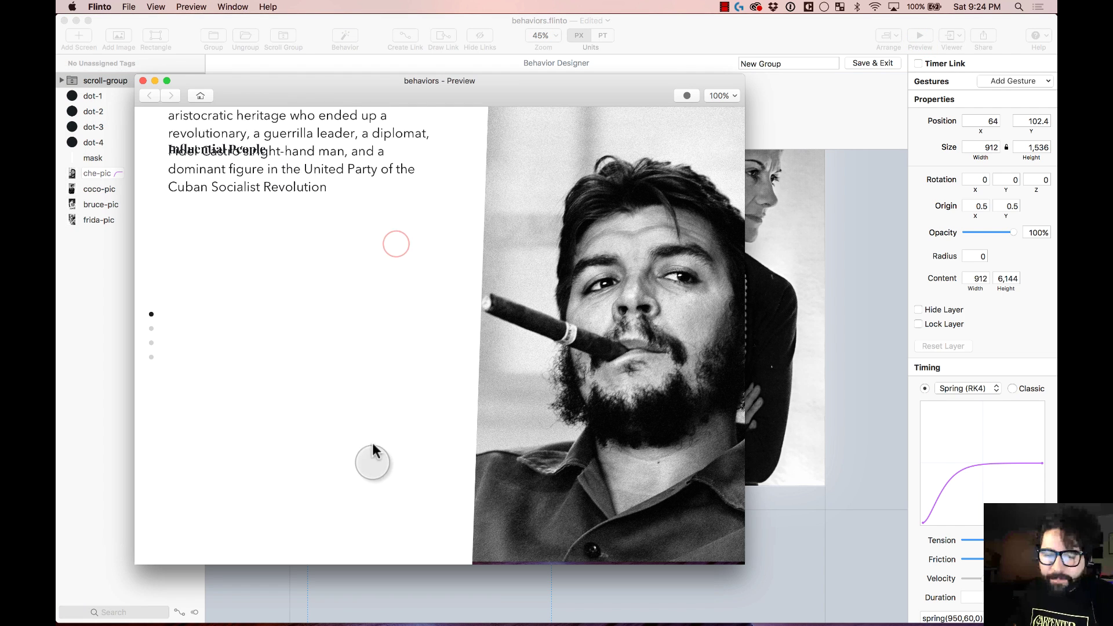
{"action": "left_click", "coordinate": [142, 80]}
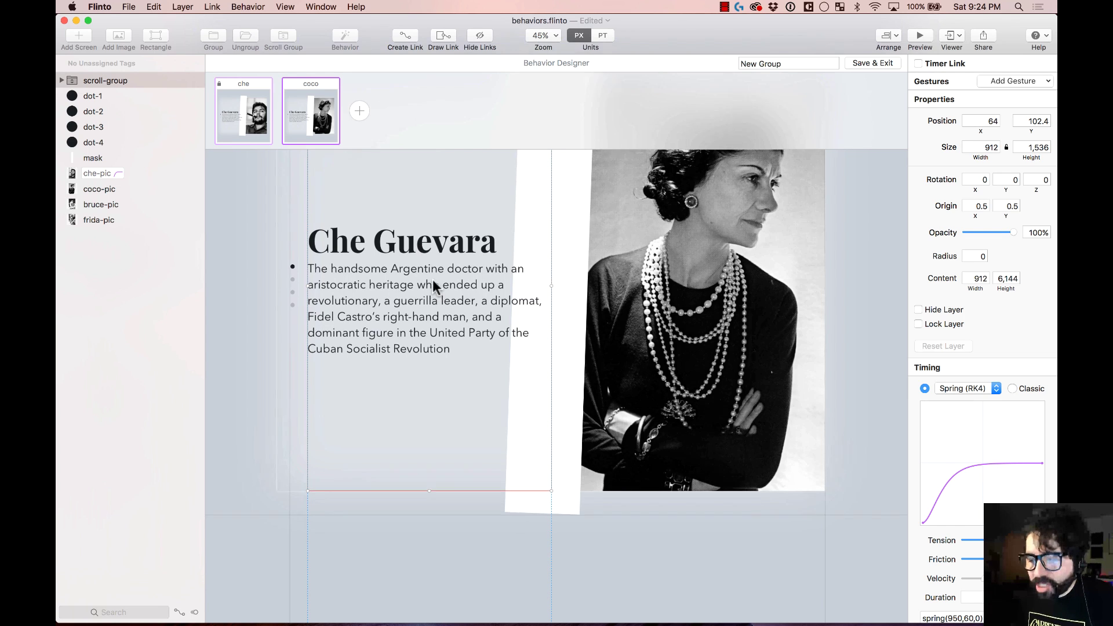
In the che state, add a Scroll gesture to scroll-group with the coco state as its target.
{"action": "left_click", "coordinate": [481, 287]}
{"action": "left_click", "coordinate": [242, 90]}
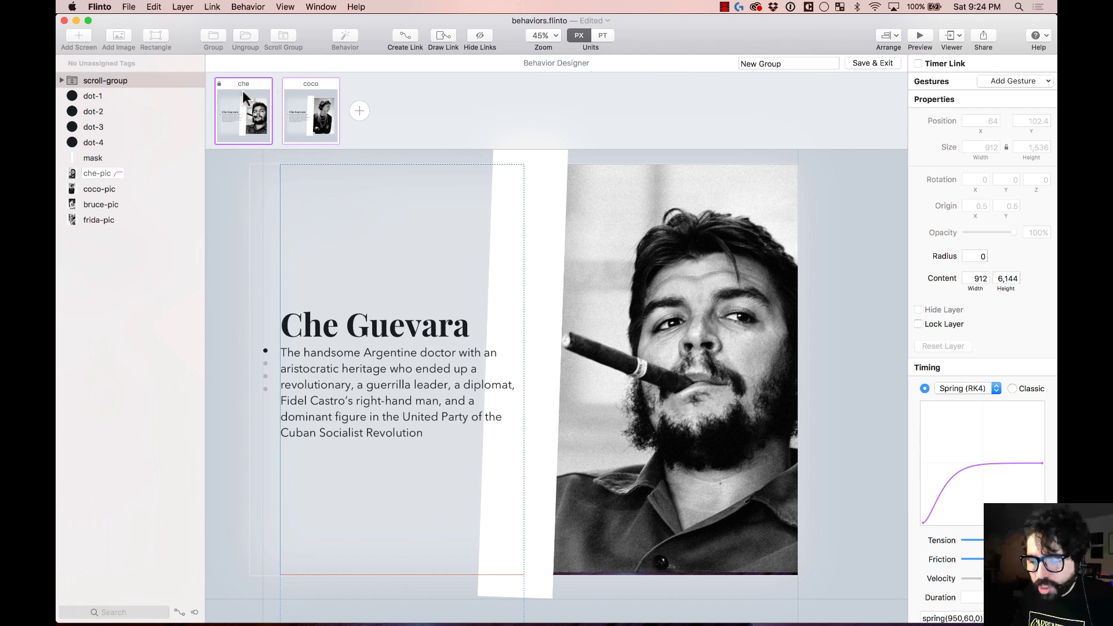
{"action": "left_click", "coordinate": [239, 109]}
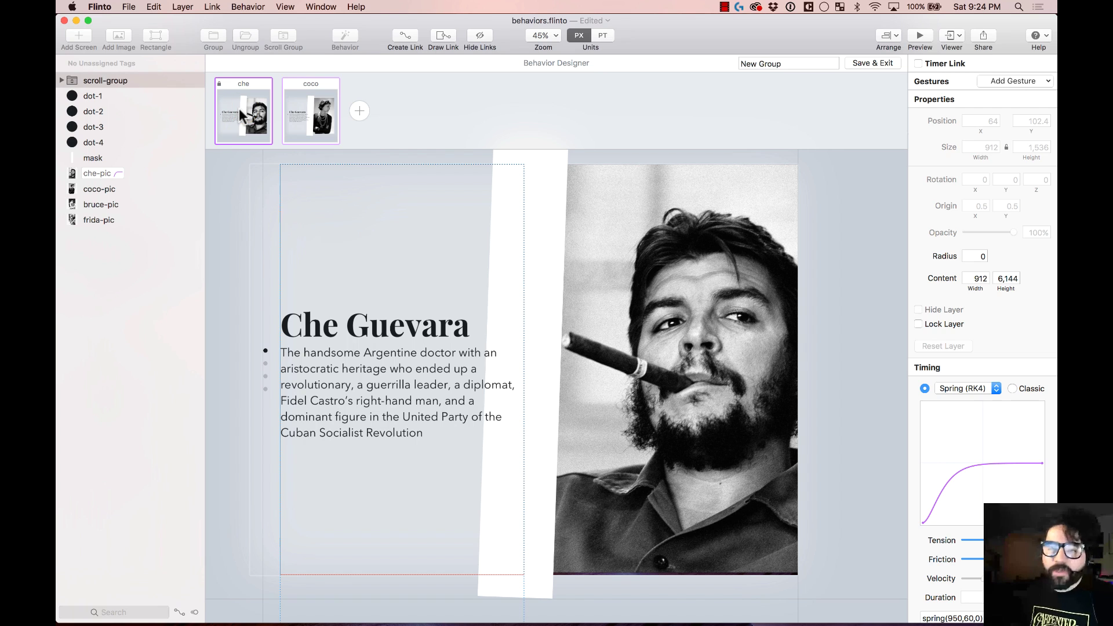
{"action": "key", "text": "super+minus"}
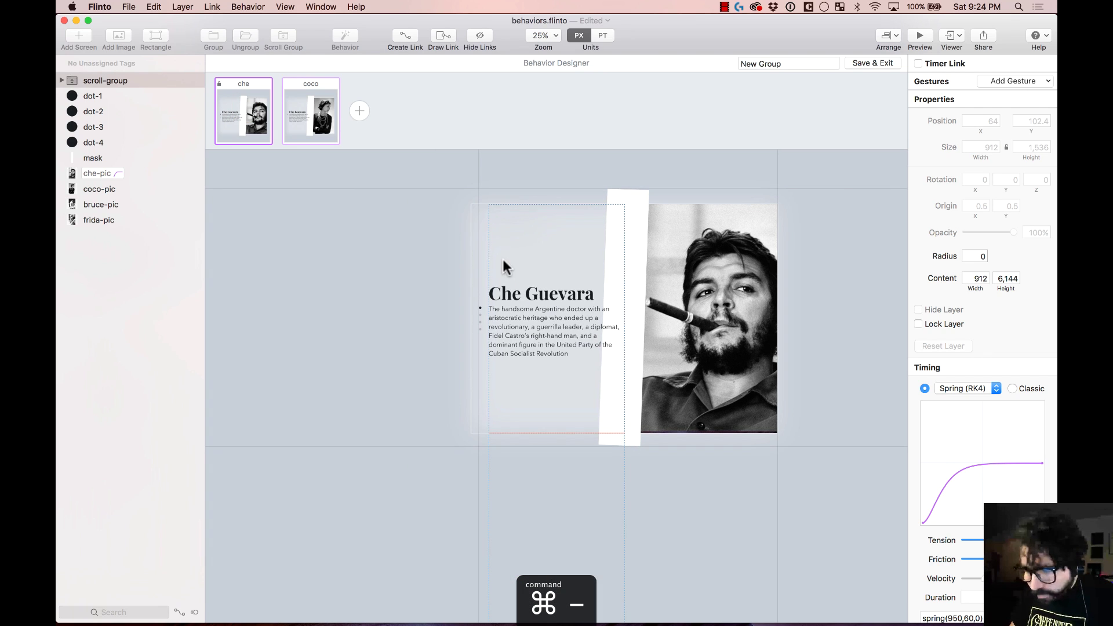
{"action": "left_click", "coordinate": [439, 167]}
{"action": "scroll", "coordinate": [841, 499], "scroll_direction": "up", "scroll_amount": 5}
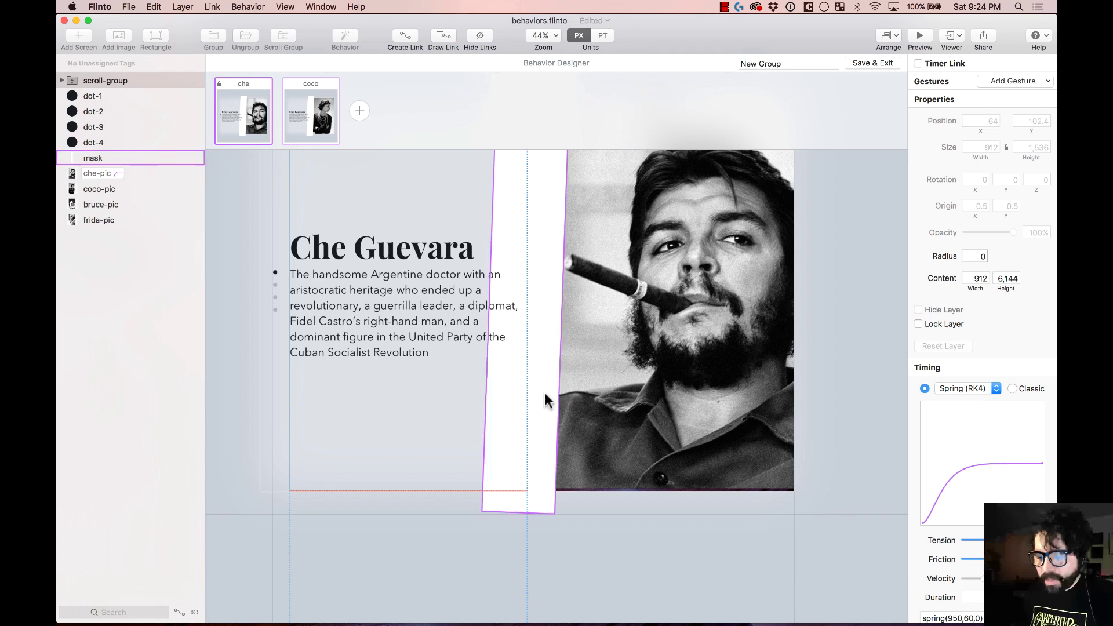
{"action": "key", "text": "super+minus"}
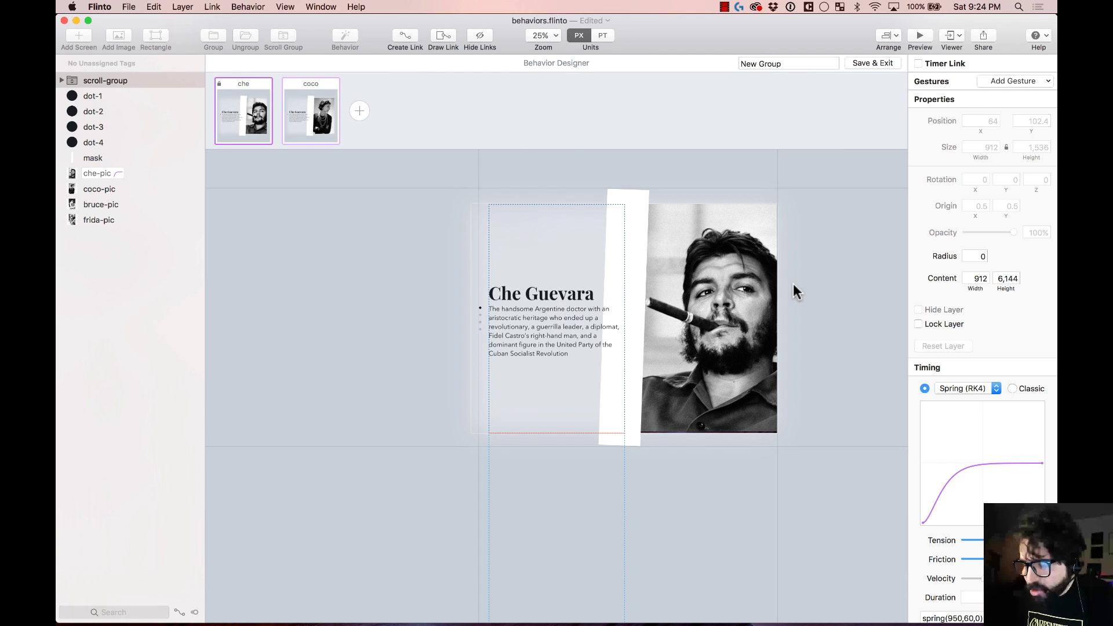
{"action": "left_click", "coordinate": [1024, 81]}
{"action": "left_click", "coordinate": [1020, 79]}
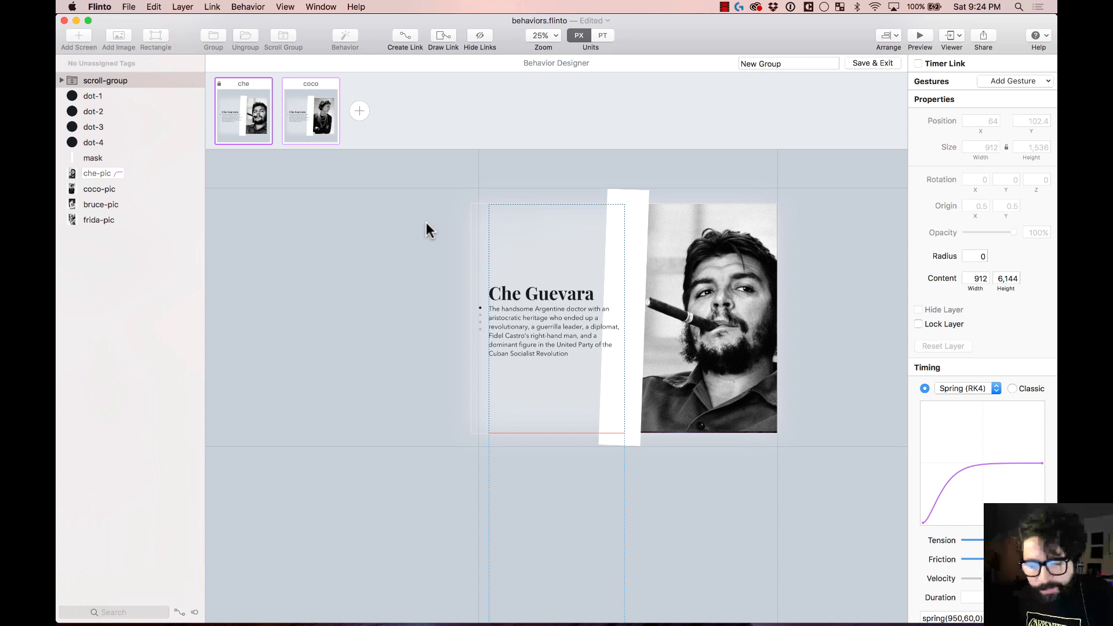
{"action": "left_click", "coordinate": [983, 82]}
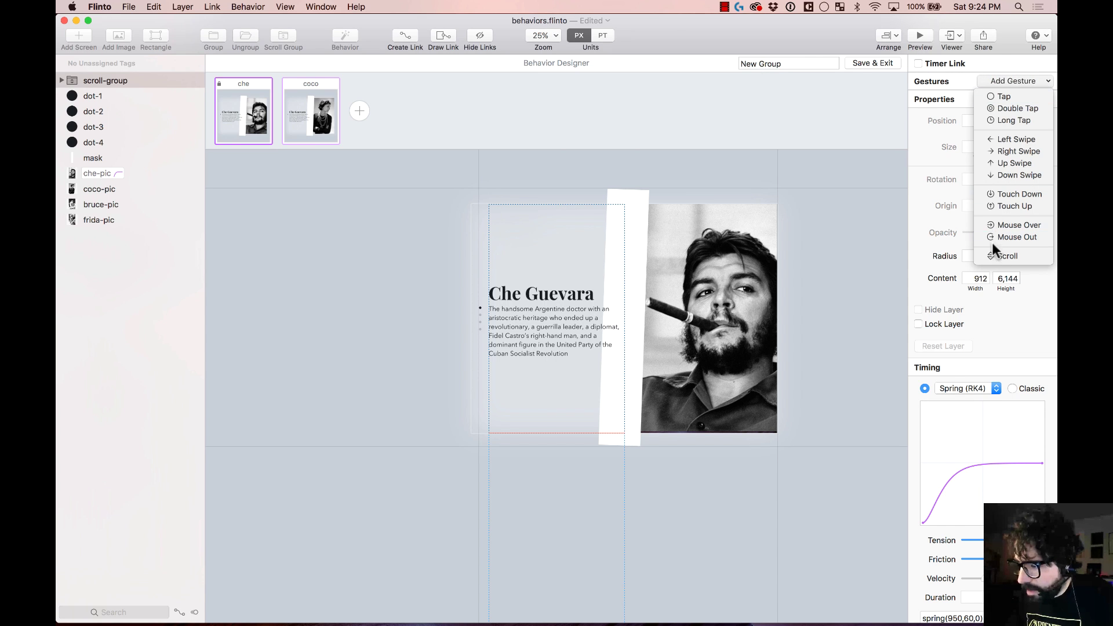
{"action": "left_click", "coordinate": [986, 98]}
{"action": "left_click_drag", "start_coordinate": [550, 244], "coordinate": [308, 107]}
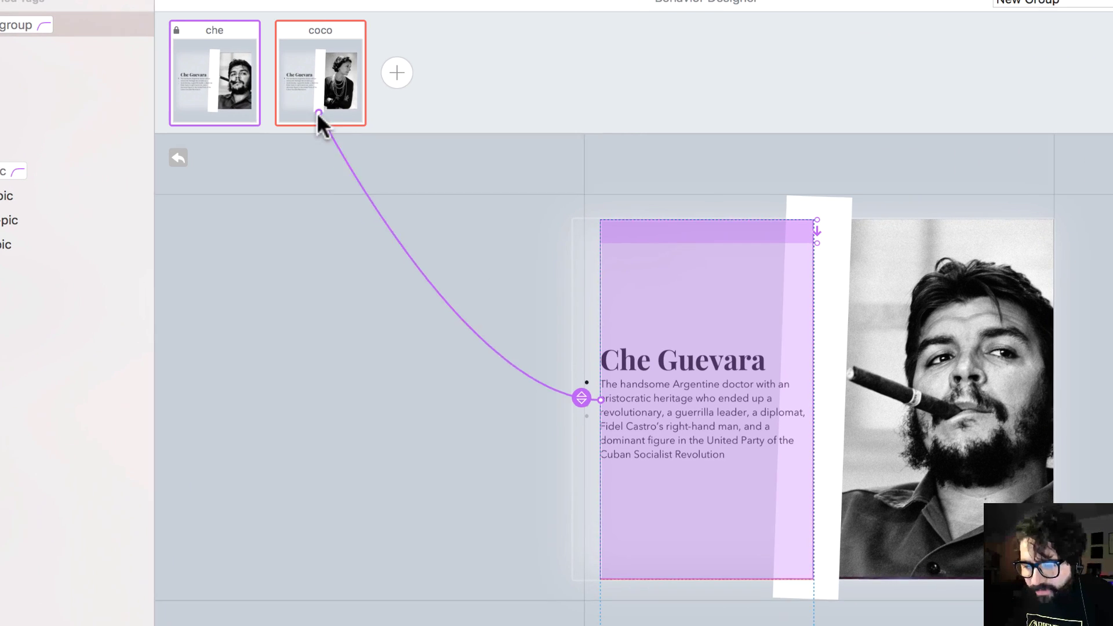
Finish the Scroll link from scroll-group to the coco state and extend its scroll distance to the group's full visible height.
{"action": "left_click_drag", "start_coordinate": [318, 67], "coordinate": [317, 67]}
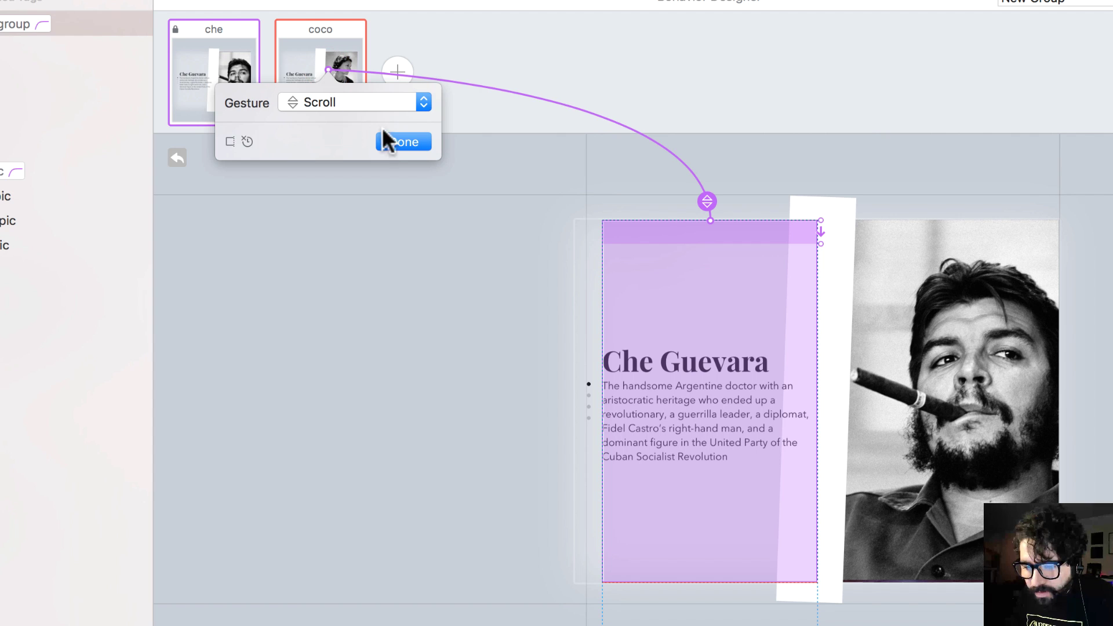
{"action": "left_click", "coordinate": [412, 143]}
{"action": "left_click", "coordinate": [889, 342]}
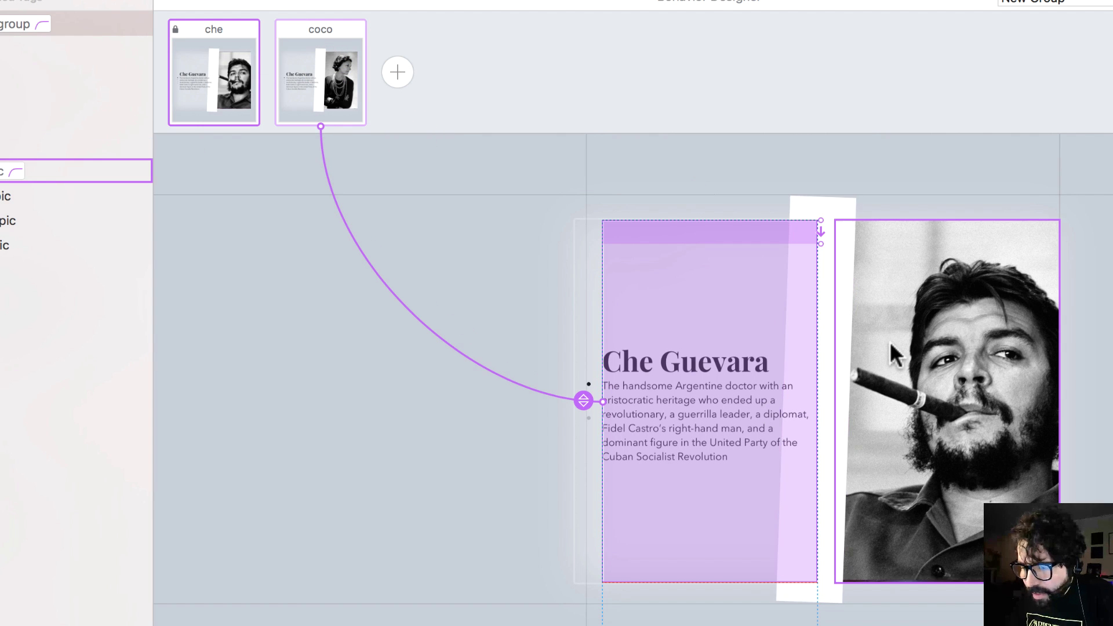
{"action": "scroll", "coordinate": [890, 348], "scroll_direction": "right", "scroll_amount": 5}
{"action": "left_click", "coordinate": [654, 235]}
{"action": "left_click", "coordinate": [638, 222]}
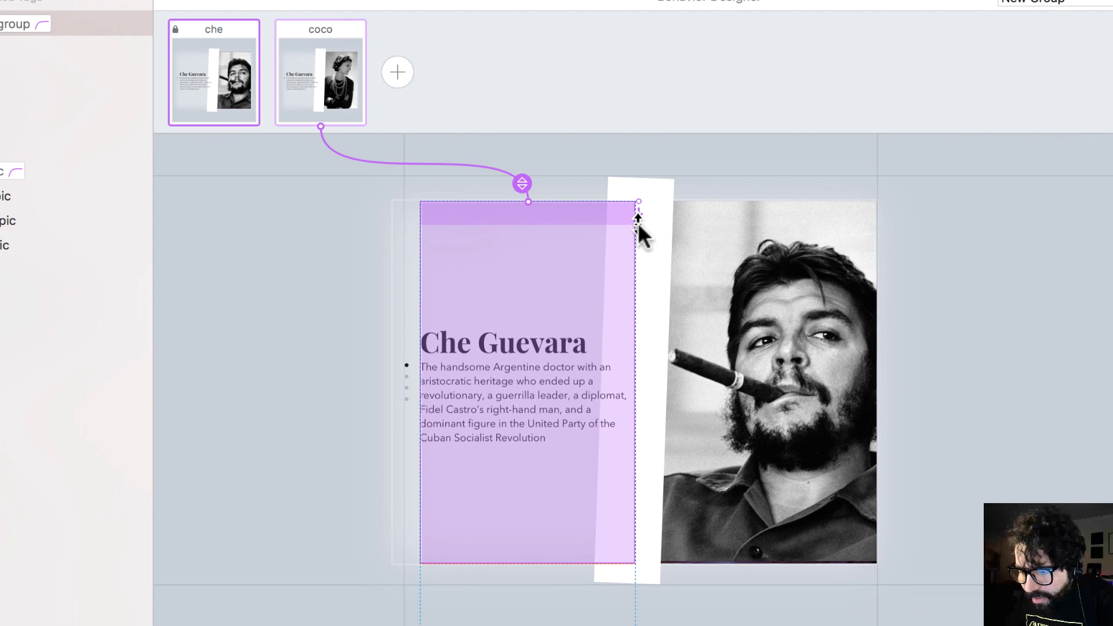
{"action": "left_click_drag", "start_coordinate": [638, 221], "coordinate": [654, 562]}
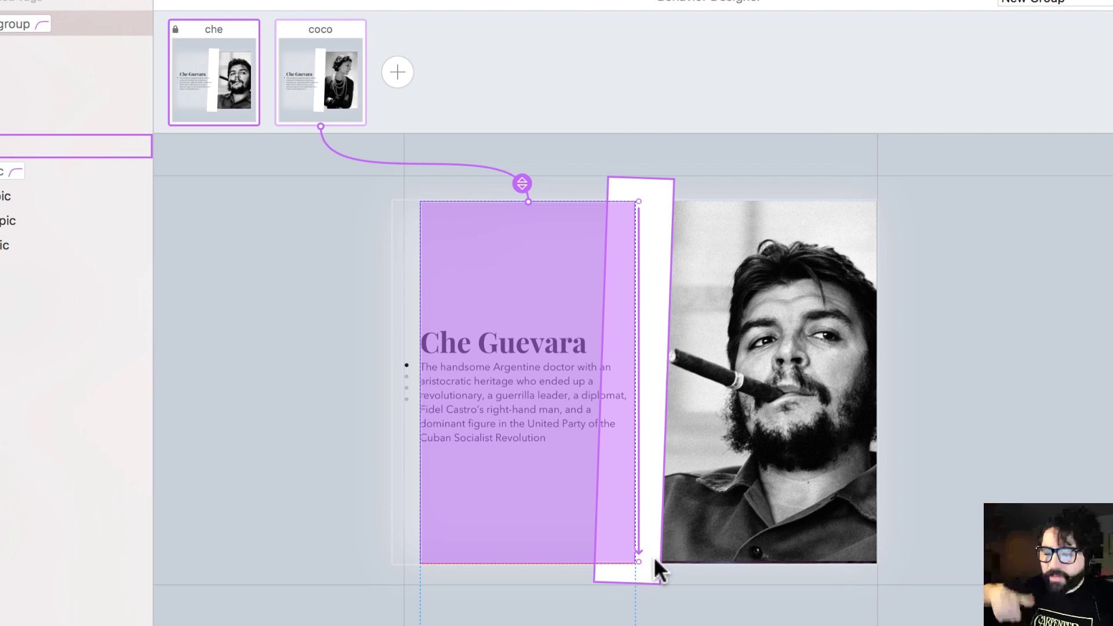
{"action": "left_click", "coordinate": [638, 561]}
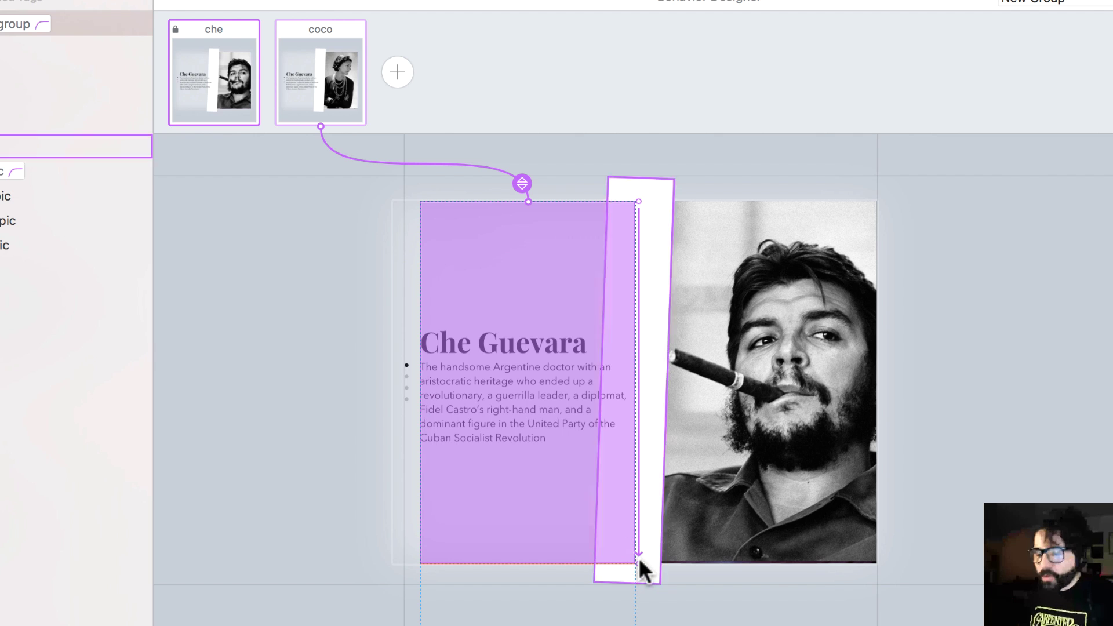
{"action": "scroll", "coordinate": [568, 452], "scroll_direction": "down", "scroll_amount": 3}
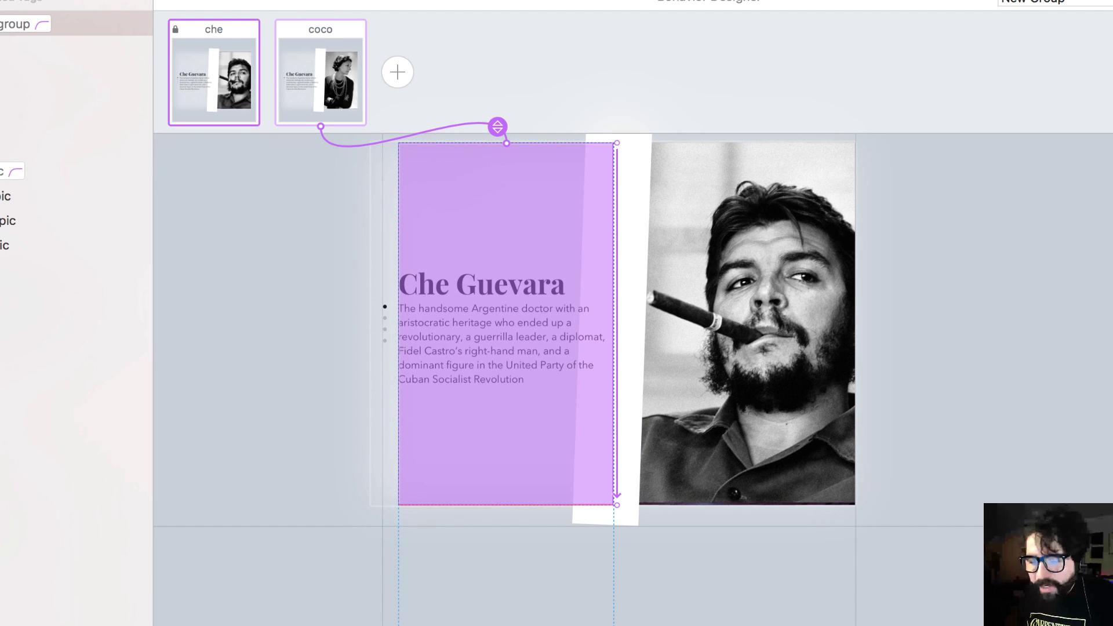
In the coco state, set the opacity of che-text inside scroll-group to 0%.
{"action": "left_click", "coordinate": [315, 35]}
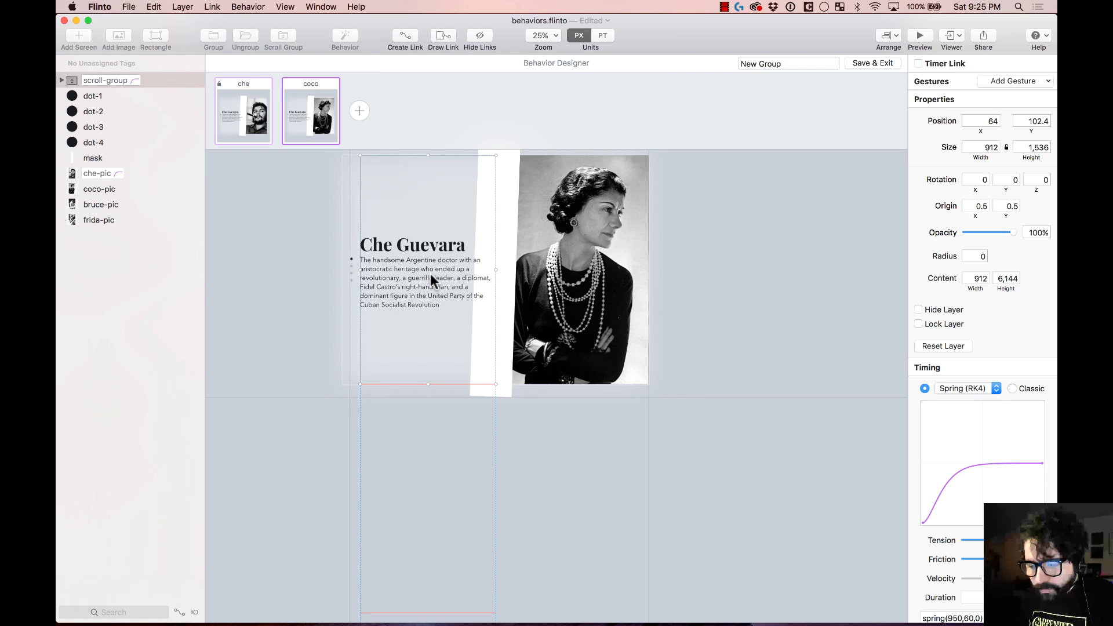
{"action": "scroll", "coordinate": [431, 278], "scroll_direction": "up", "scroll_amount": 3}
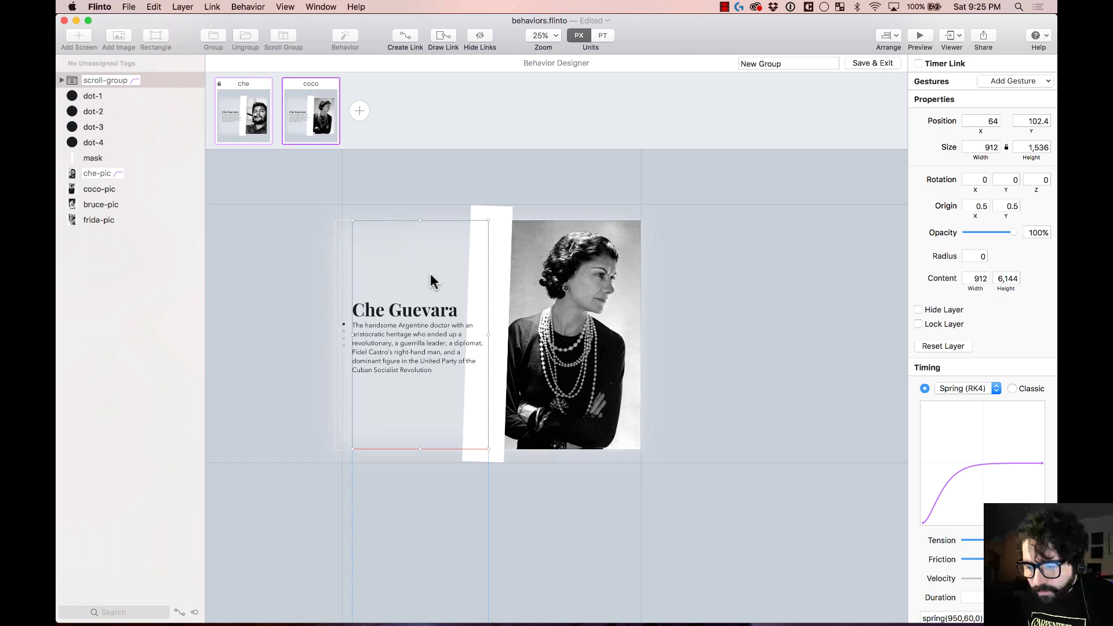
{"action": "scroll", "coordinate": [430, 274], "scroll_direction": "up", "scroll_amount": 1}
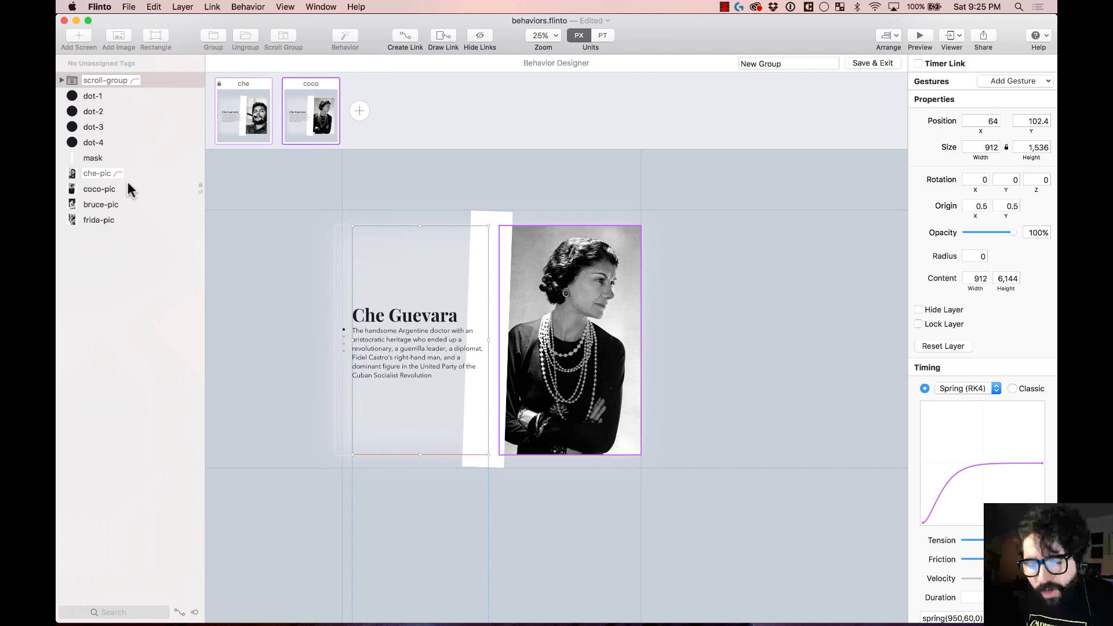
{"action": "left_click", "coordinate": [62, 80]}
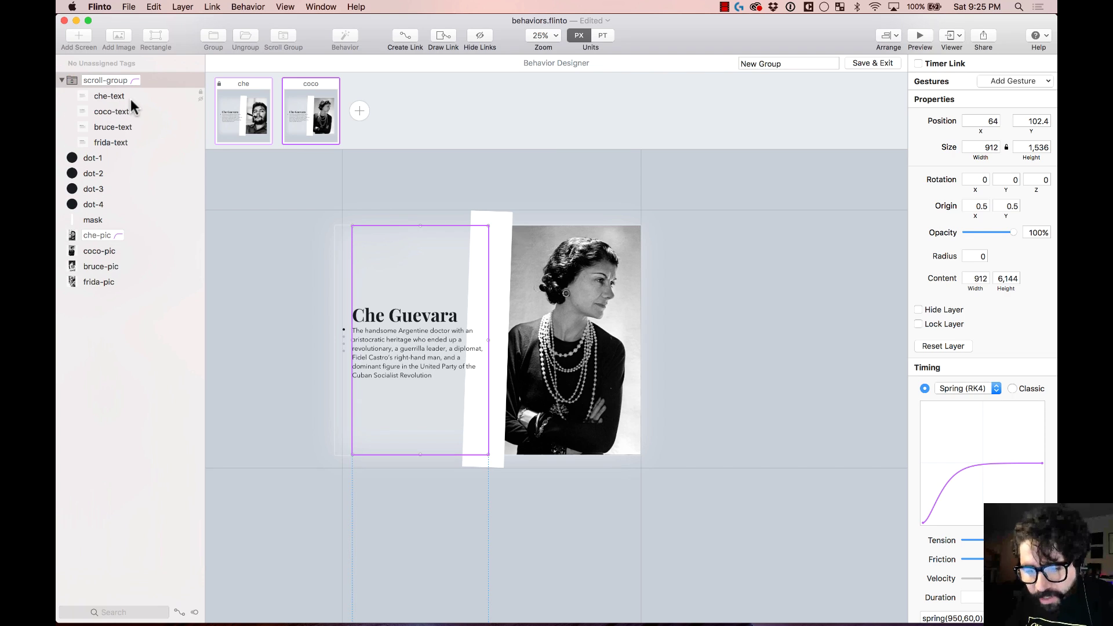
{"action": "left_click", "coordinate": [131, 99]}
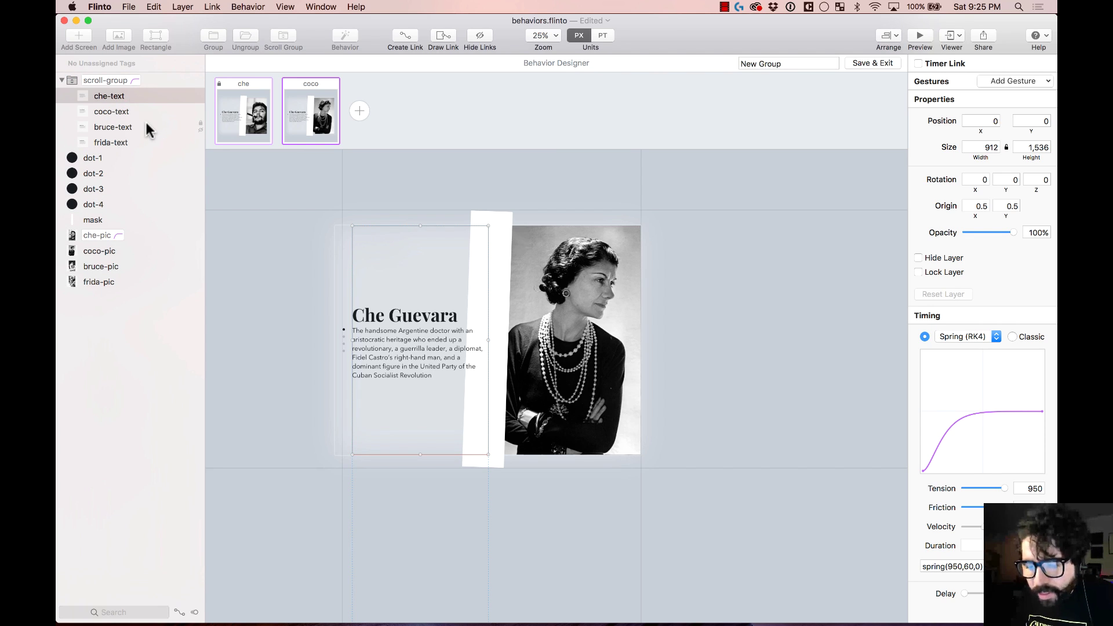
{"action": "left_click_drag", "start_coordinate": [1014, 232], "coordinate": [958, 228]}
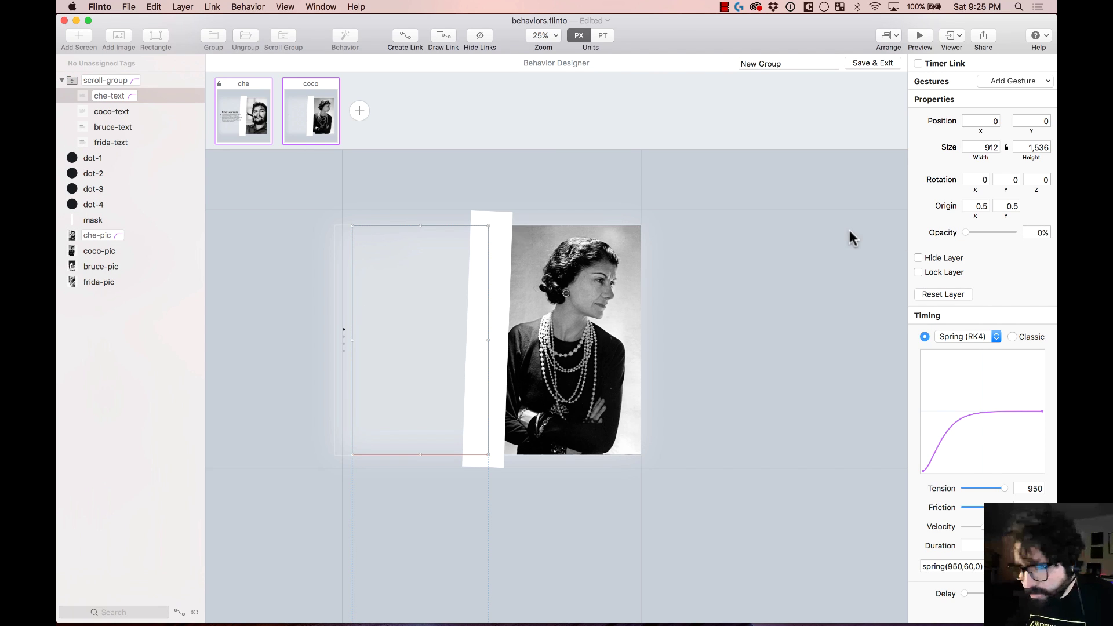
In the coco state, raise the opacity of coco-text inside scroll-group to full.
{"action": "left_click", "coordinate": [131, 110]}
{"action": "scroll", "coordinate": [589, 385], "scroll_direction": "down", "scroll_amount": 4}
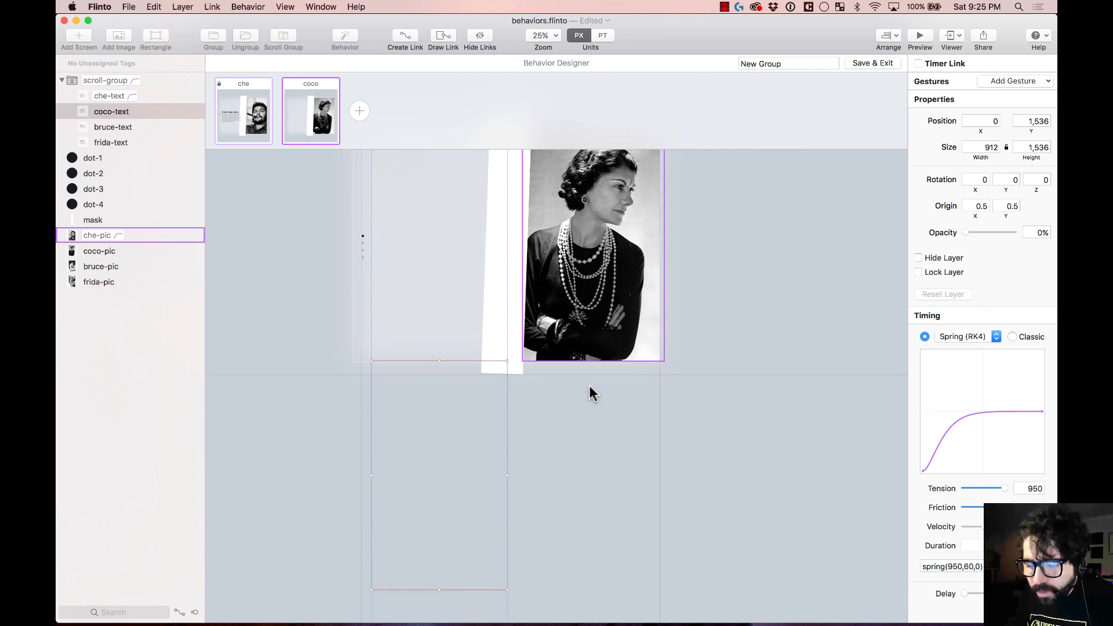
{"action": "left_click_drag", "start_coordinate": [967, 232], "coordinate": [1038, 232]}
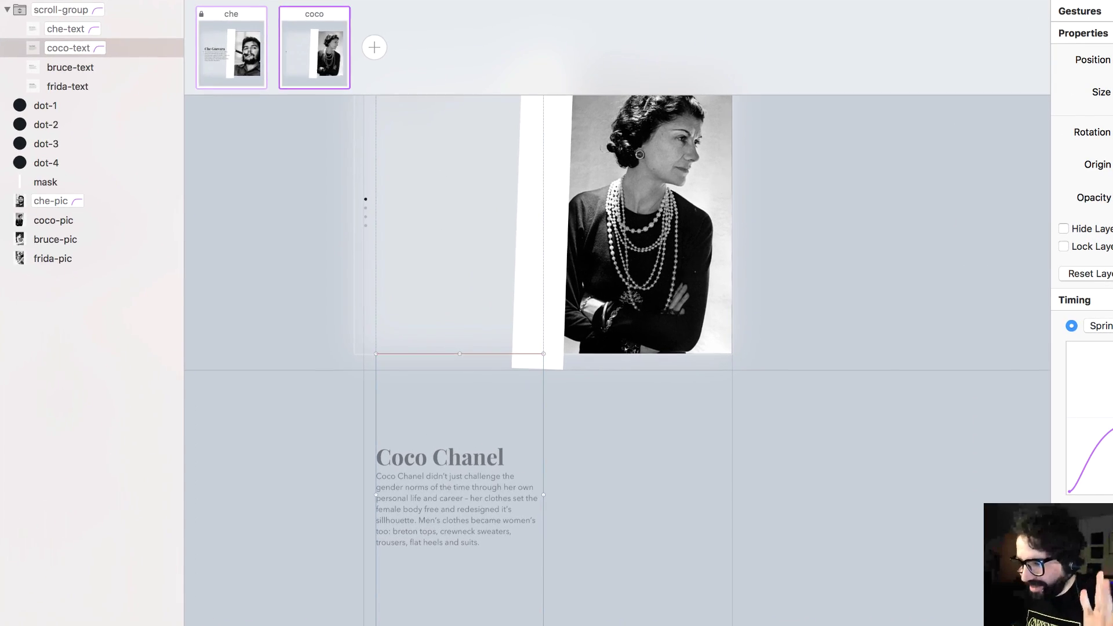
Preview the prototype, scroll the text from Che Guevara to Coco Chanel to check the transition, and close the preview.
{"action": "key", "text": "super+p"}
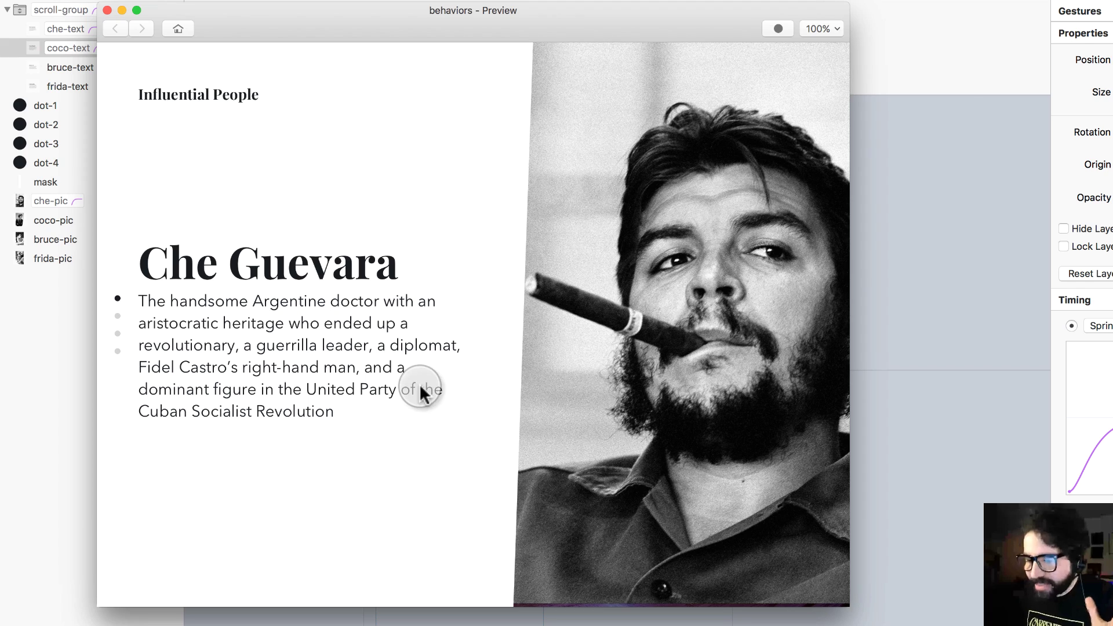
{"action": "left_click_drag", "start_coordinate": [399, 432], "coordinate": [423, 173]}
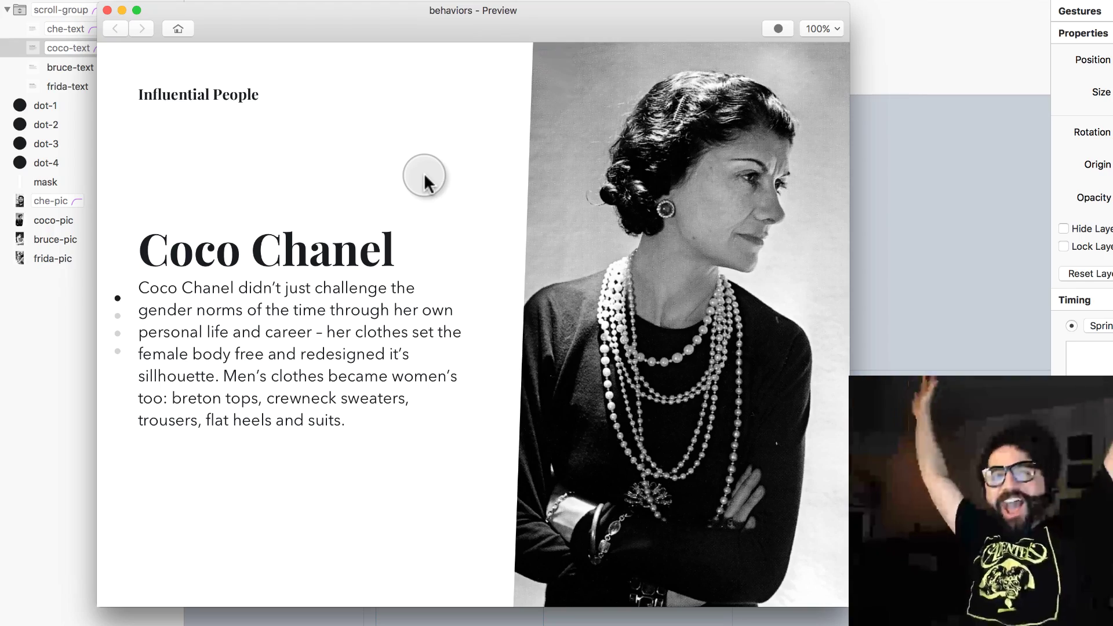
{"action": "left_click_drag", "start_coordinate": [424, 172], "coordinate": [363, 181]}
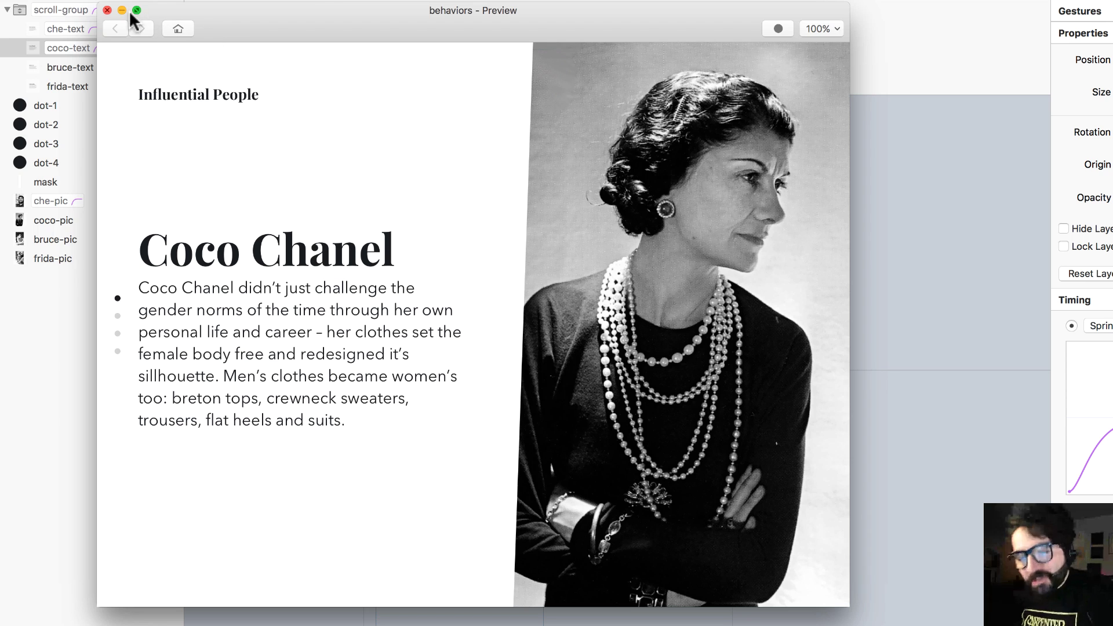
{"action": "left_click", "coordinate": [104, 10]}
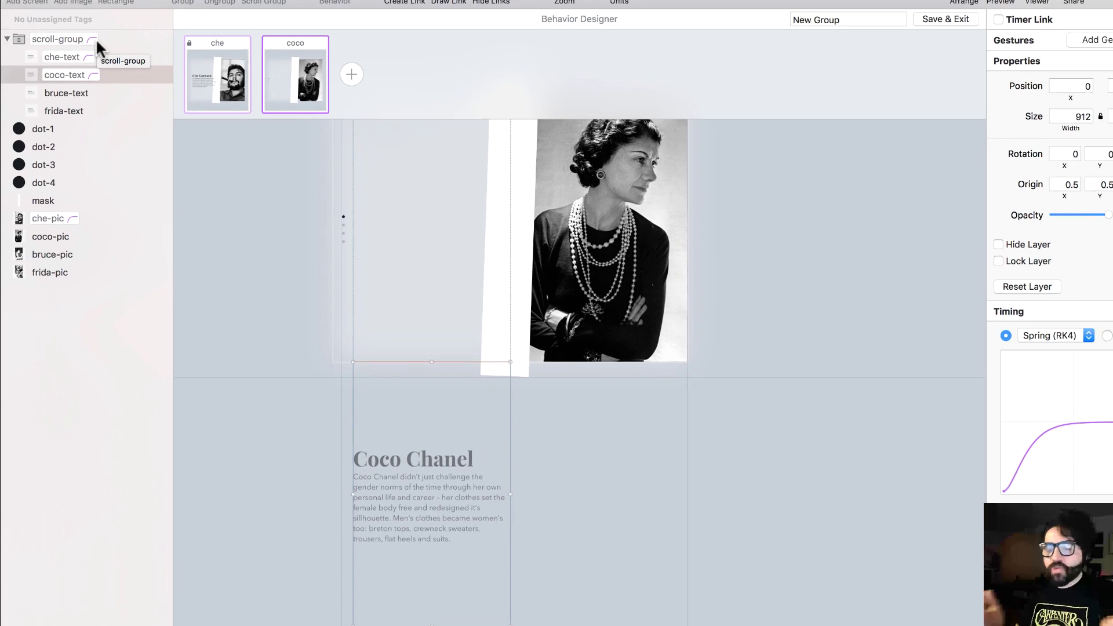
In the coco state, set dot-1's opacity to 20% and dot-2's opacity to 100%.
{"action": "left_click", "coordinate": [250, 203]}
{"action": "scroll", "coordinate": [409, 276], "scroll_direction": "up", "scroll_amount": 5}
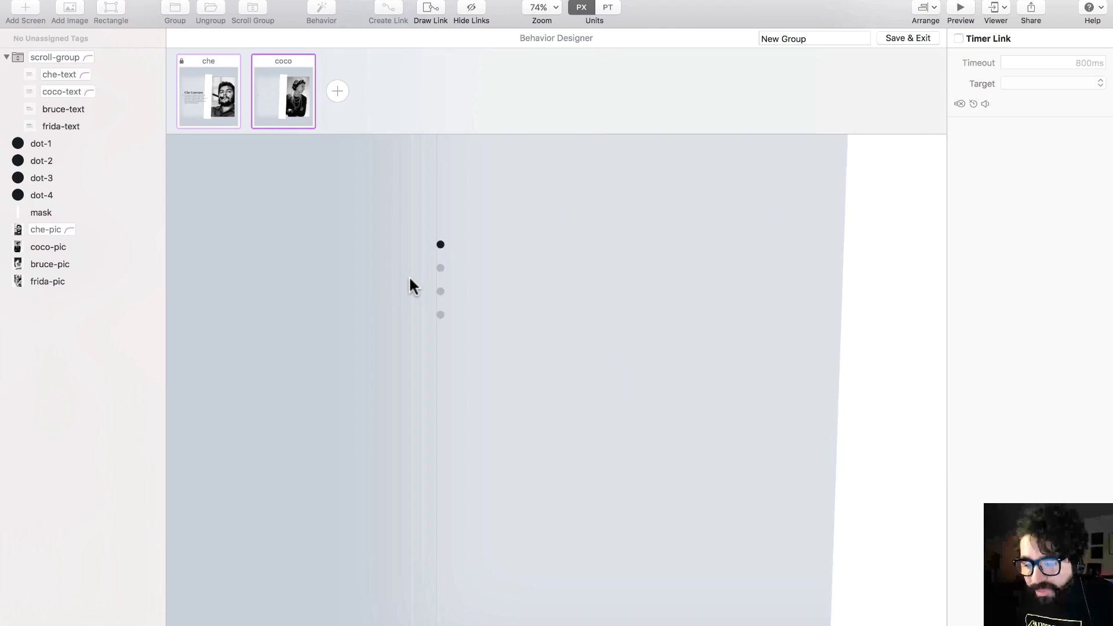
{"action": "scroll", "coordinate": [409, 276], "scroll_direction": "right", "scroll_amount": 3}
{"action": "left_click", "coordinate": [320, 250]}
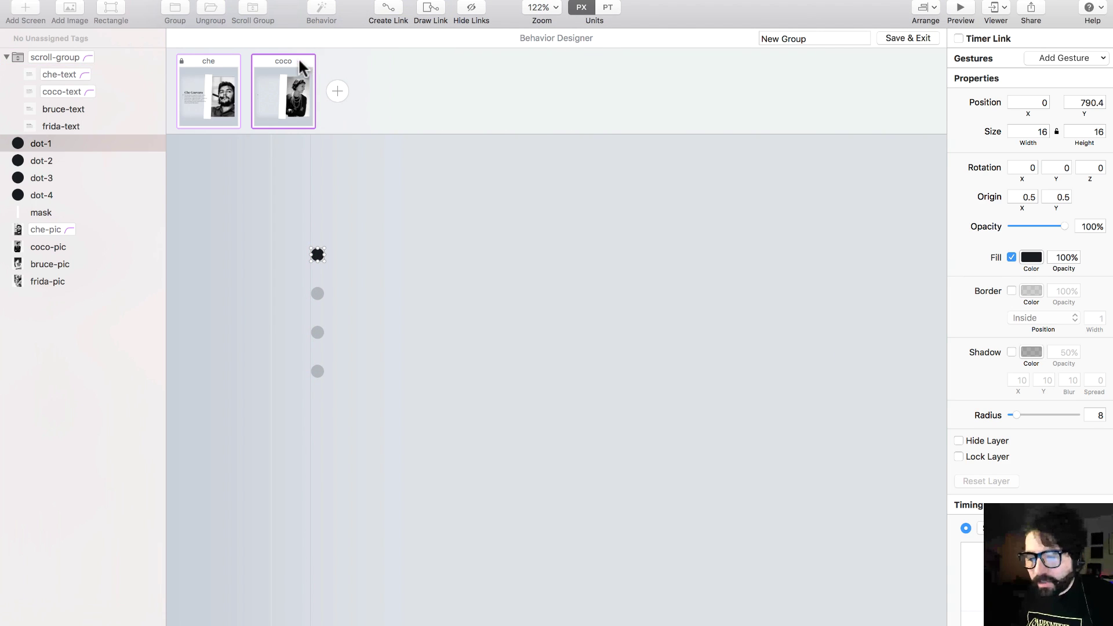
{"action": "left_click", "coordinate": [1090, 226]}
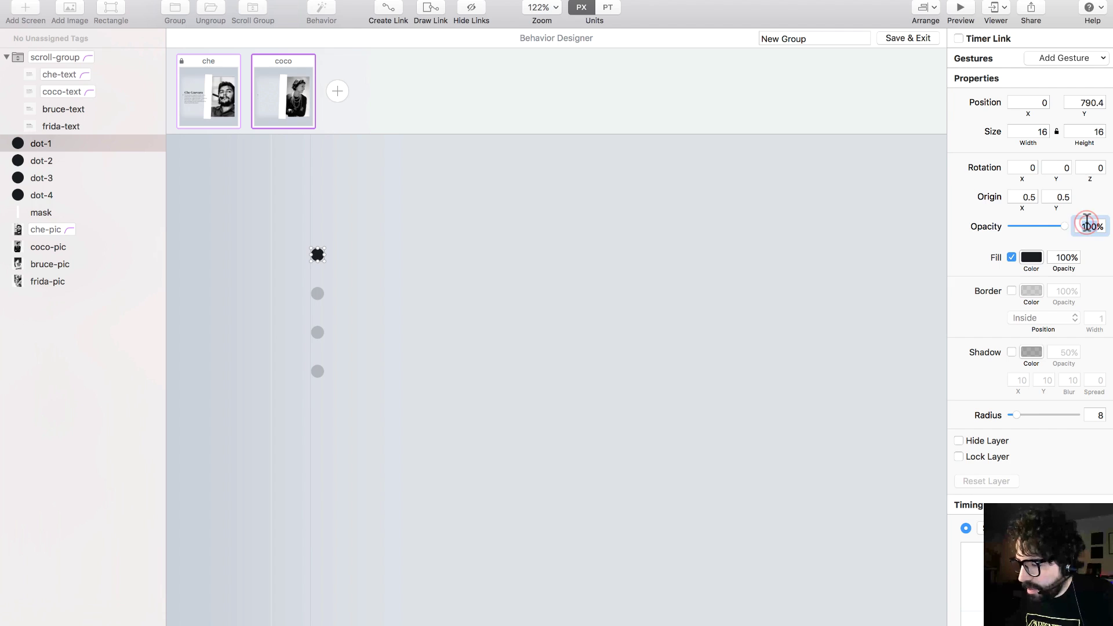
{"action": "type", "text": "20"}
{"action": "key", "text": "Return"}
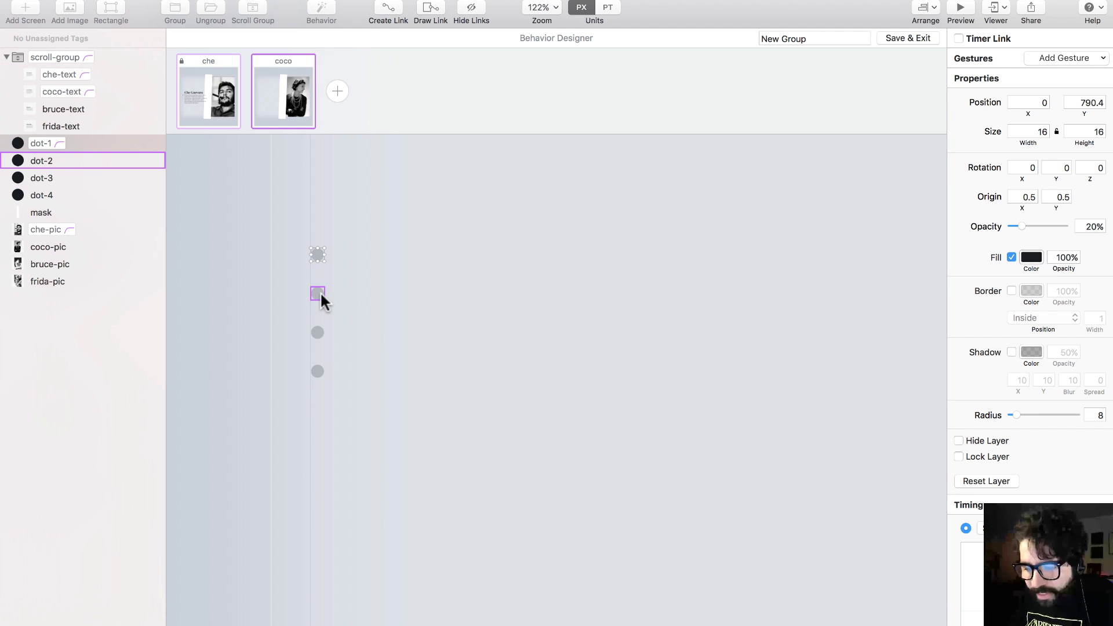
{"action": "left_click", "coordinate": [319, 291]}
{"action": "left_click_drag", "start_coordinate": [1022, 226], "coordinate": [1067, 227]}
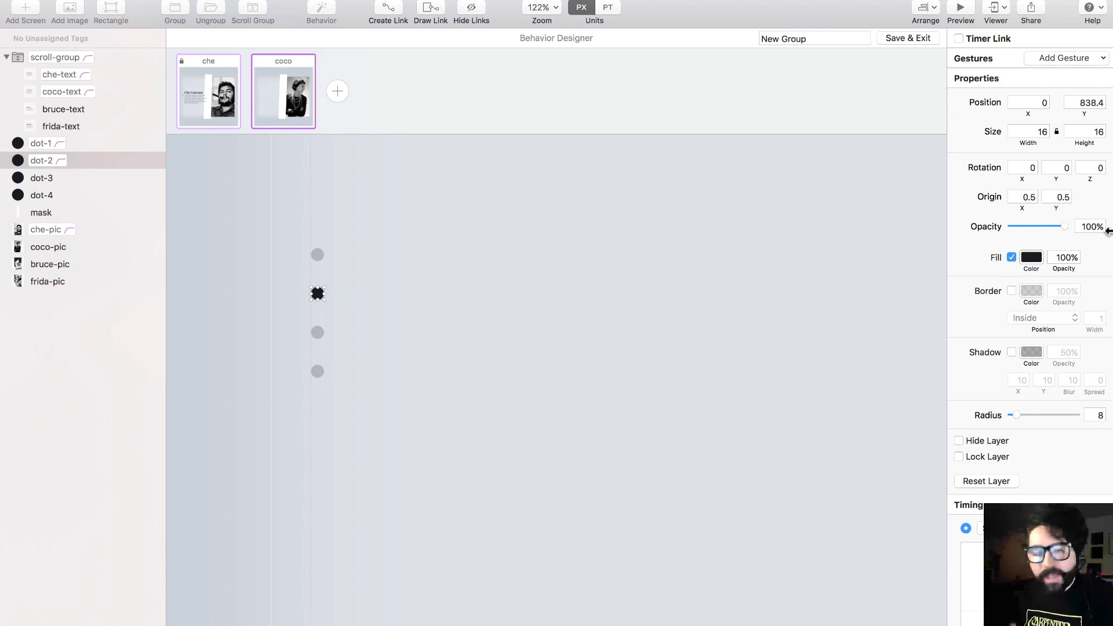
Preview how the page dots change while scrolling to Coco Chanel and beyond, closing the preview when done.
{"action": "left_click", "coordinate": [980, 7]}
{"action": "left_click_drag", "start_coordinate": [406, 381], "coordinate": [346, 263]}
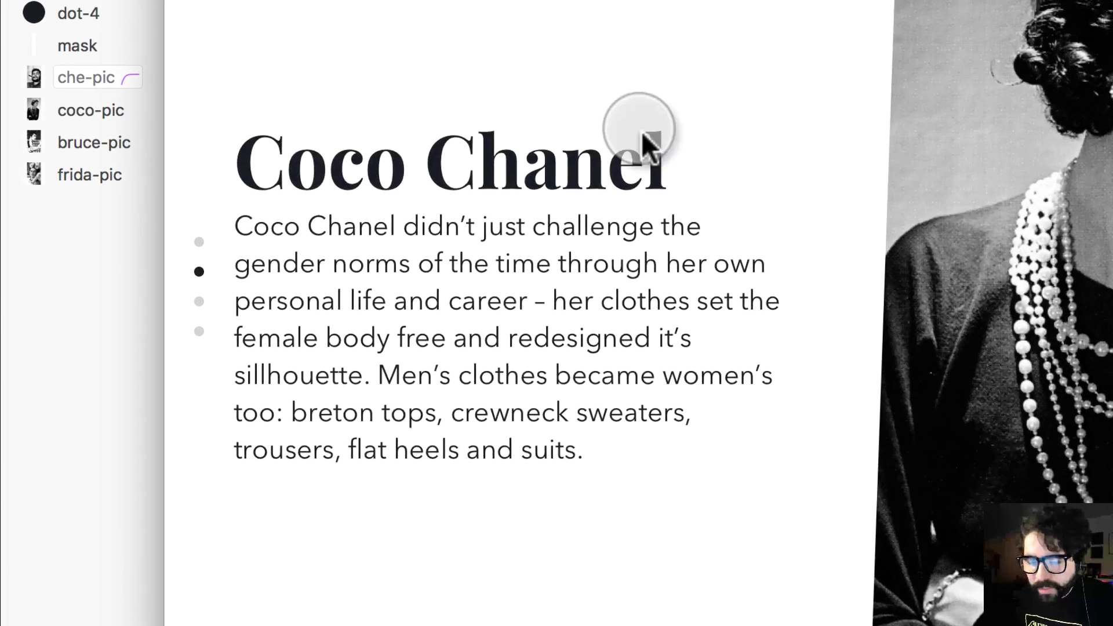
{"action": "left_click_drag", "start_coordinate": [650, 145], "coordinate": [654, 44]}
{"action": "left_click_drag", "start_coordinate": [603, 363], "coordinate": [618, 0]}
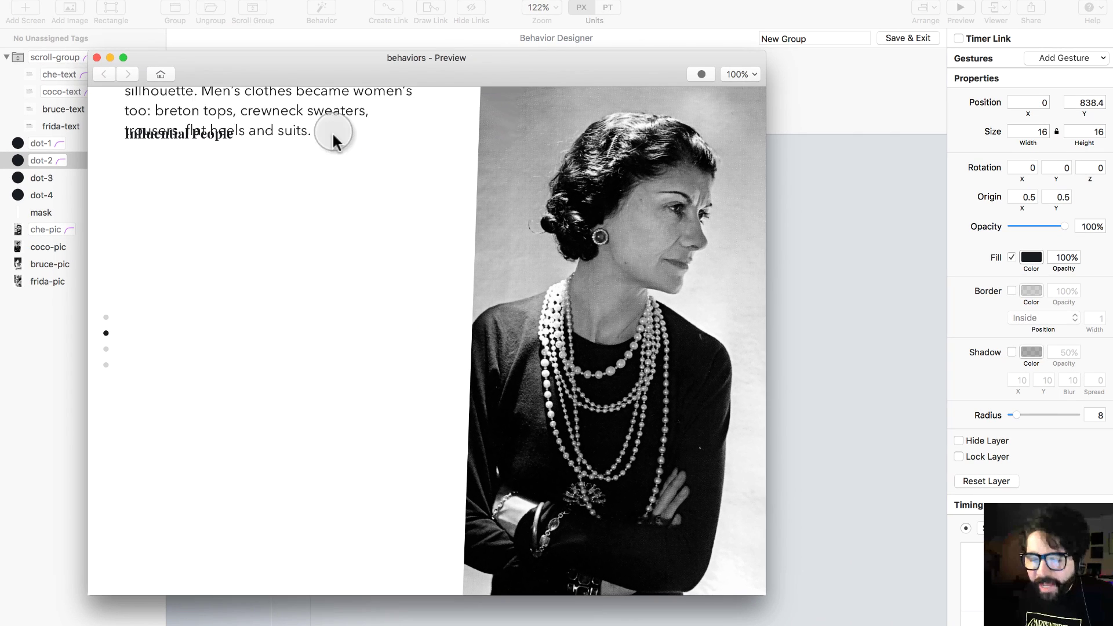
{"action": "left_click", "coordinate": [97, 57]}
Add a third state to the behavior after coco and name it bruce.
{"action": "left_click", "coordinate": [208, 212]}
{"action": "key", "text": "super+minus"}
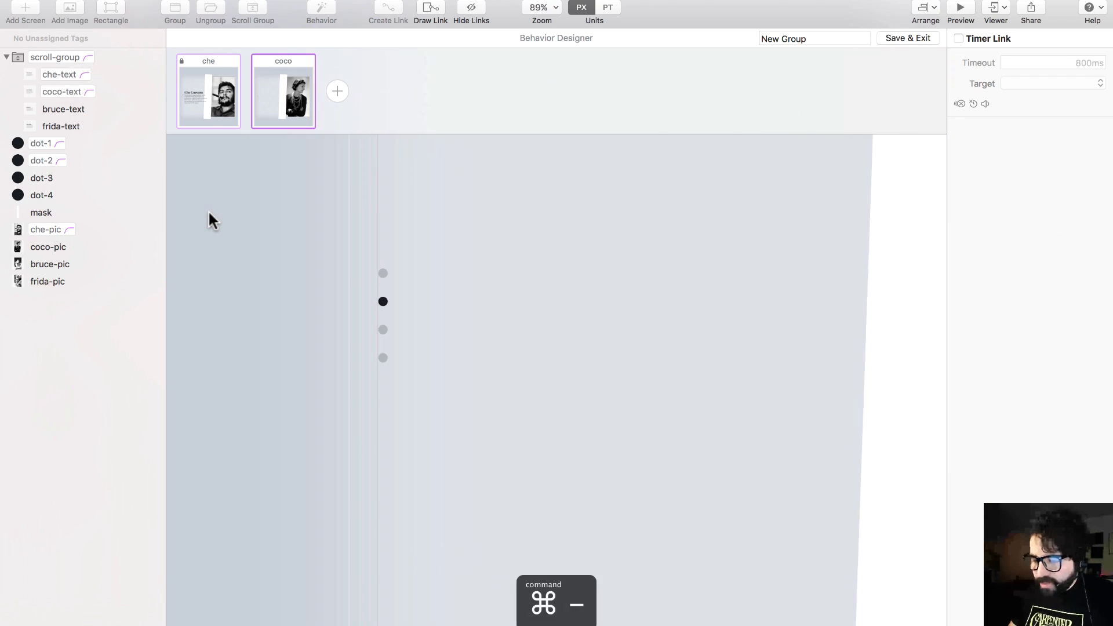
{"action": "left_click", "coordinate": [337, 91]}
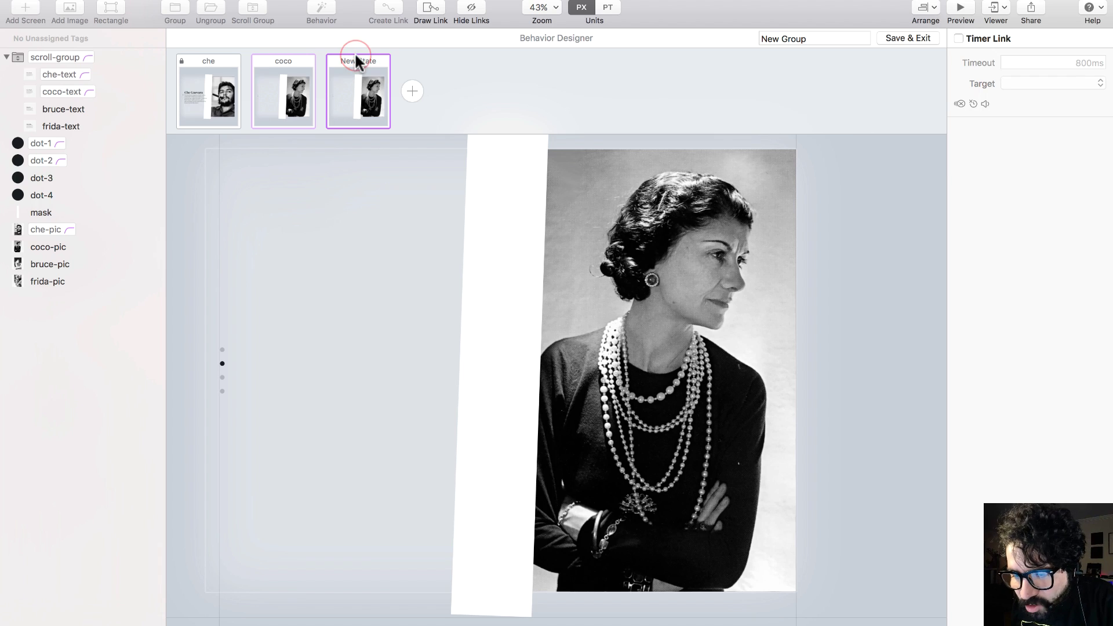
{"action": "left_click", "coordinate": [356, 58]}
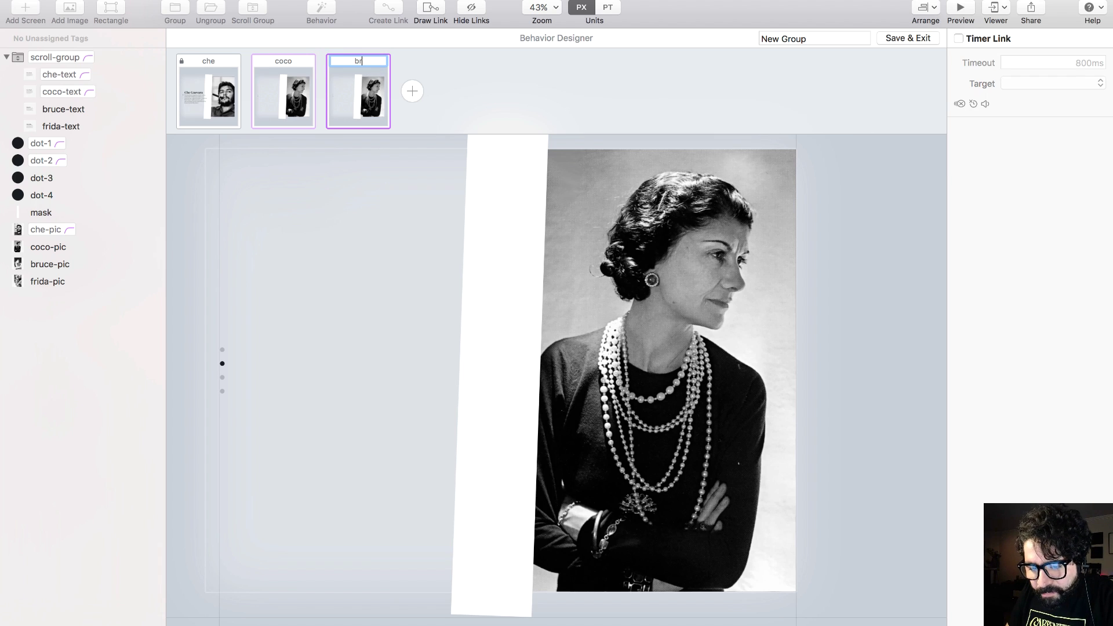
{"action": "type", "text": "bruce"}
{"action": "key", "text": "Return"}
In the bruce state, shift coco-pic right to X 1,082 and set its opacity to 0%.
{"action": "left_click", "coordinate": [688, 257]}
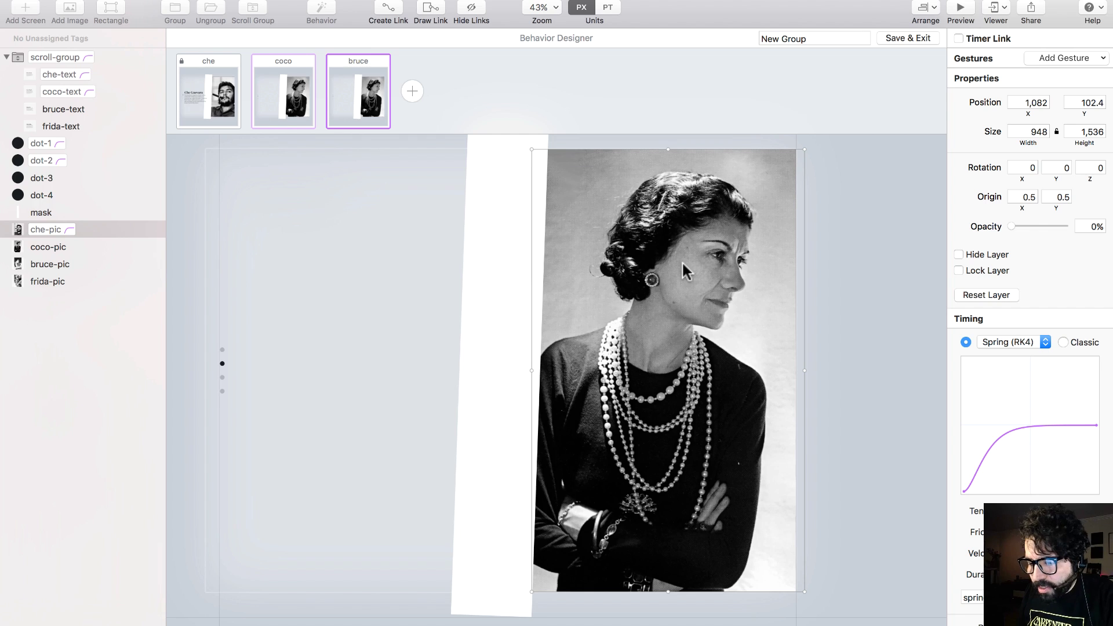
{"action": "left_click", "coordinate": [81, 248]}
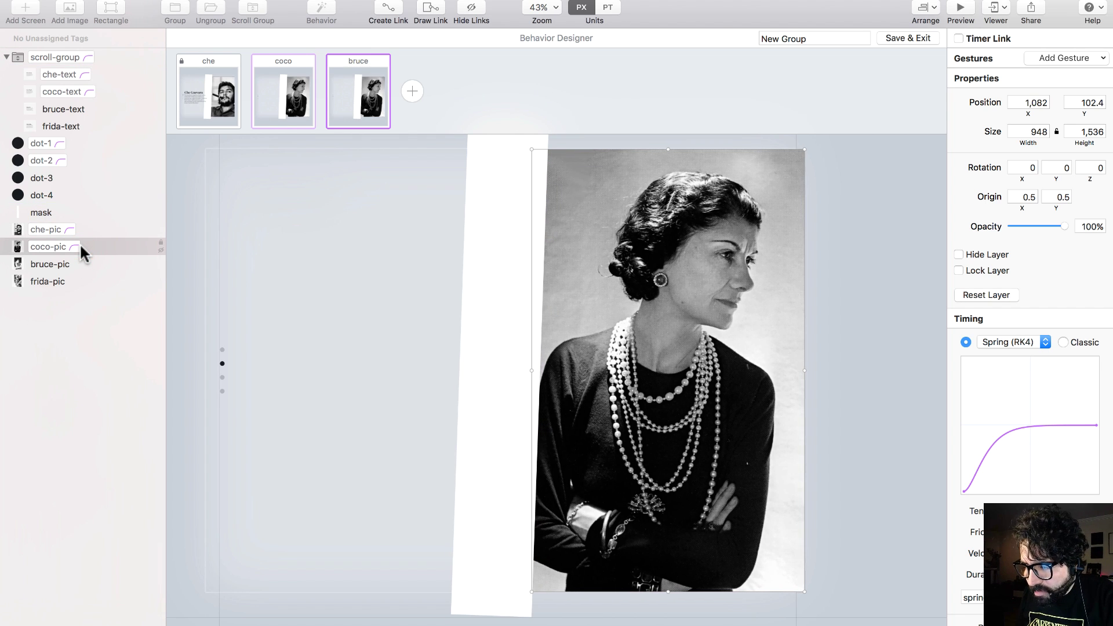
{"action": "key", "text": "shift+Right"}
{"action": "key", "text": "shift+Right"}
{"action": "key", "text": "shift+Right"}
{"action": "left_click_drag", "start_coordinate": [1064, 226], "coordinate": [1011, 226]}
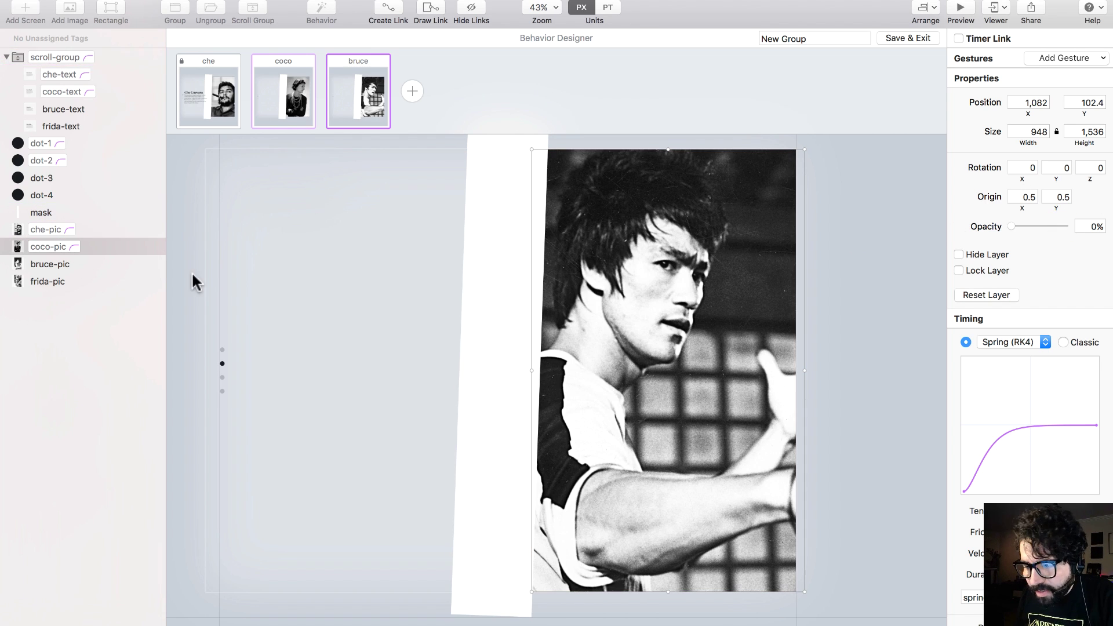
Add a fourth state to the behavior after bruce and name it frida.
{"action": "left_click", "coordinate": [413, 92]}
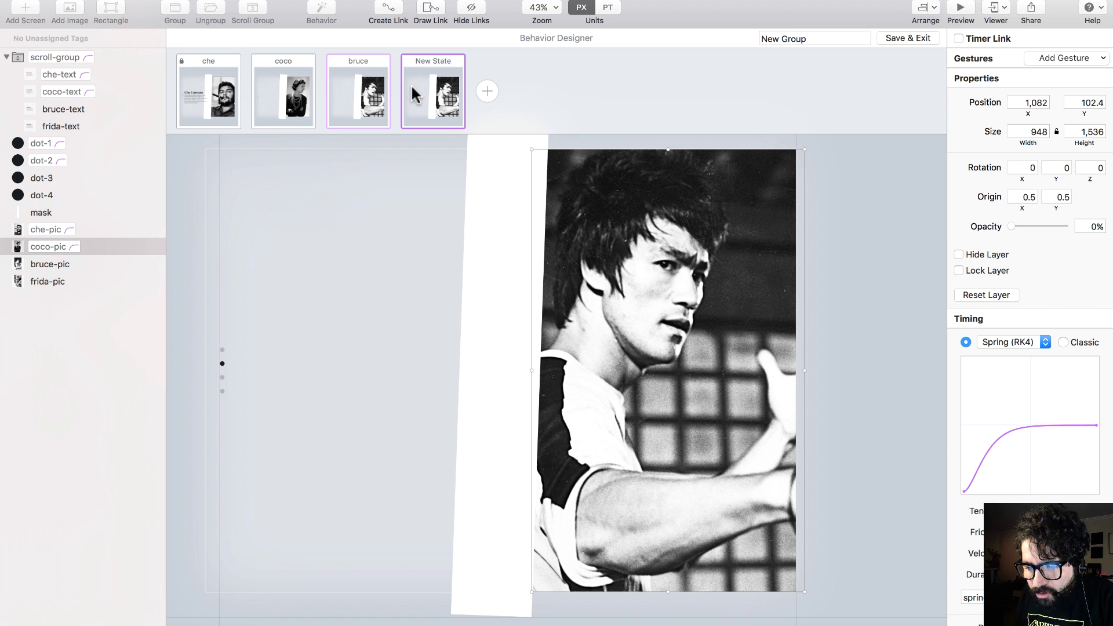
{"action": "double_click", "coordinate": [435, 61]}
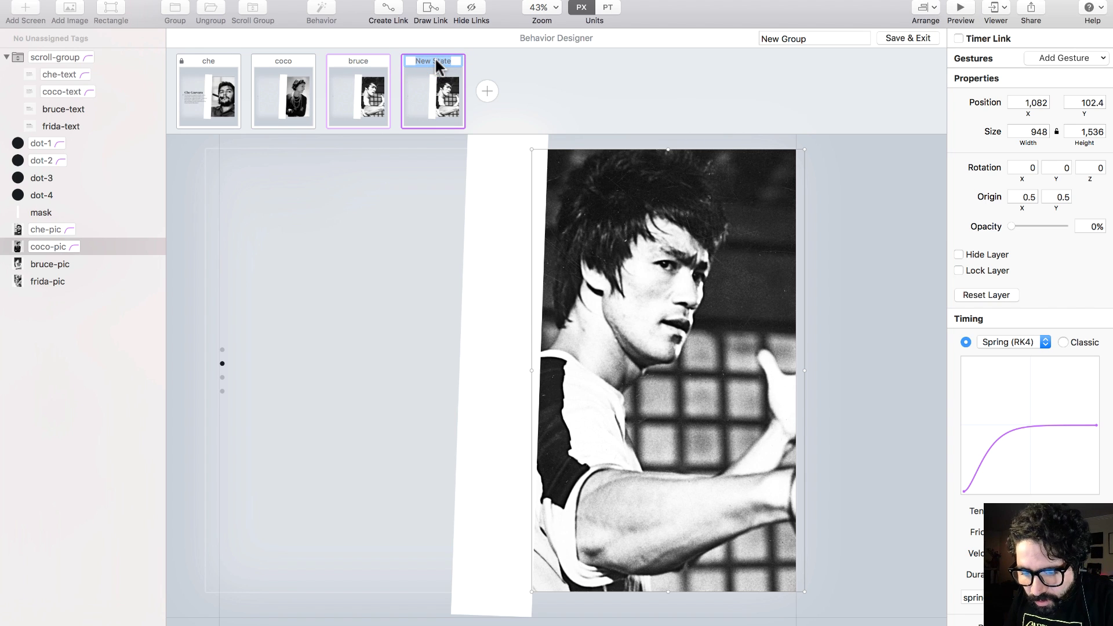
{"action": "type", "text": "frida"}
{"action": "key", "text": "Return"}
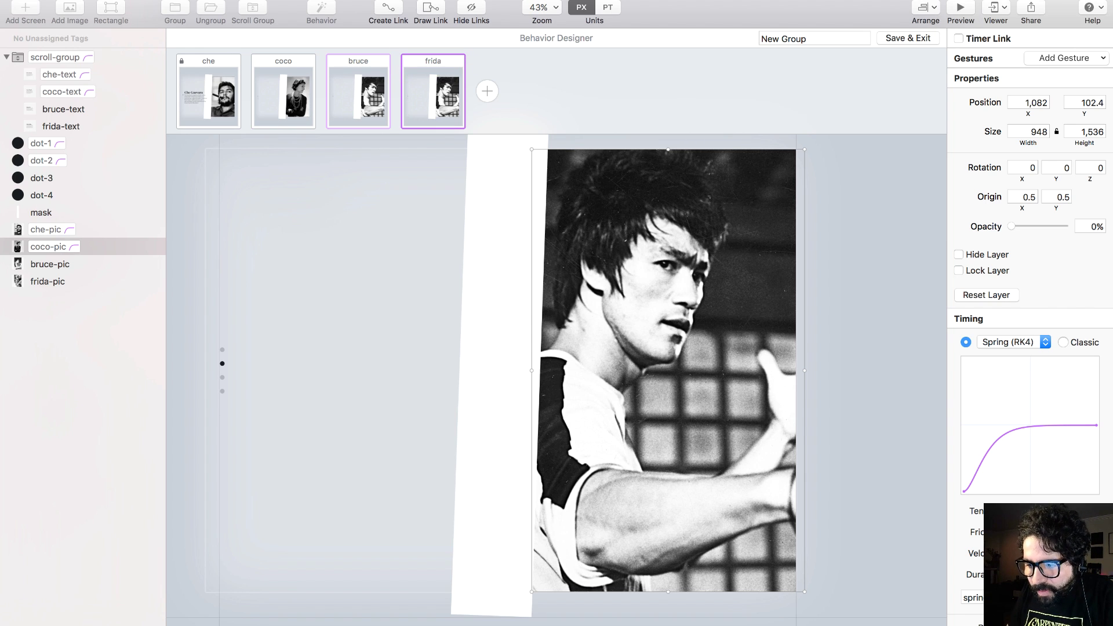
In the frida state, shift bruce-pic right to X 1,082 and set its opacity to 0%.
{"action": "left_click", "coordinate": [663, 270]}
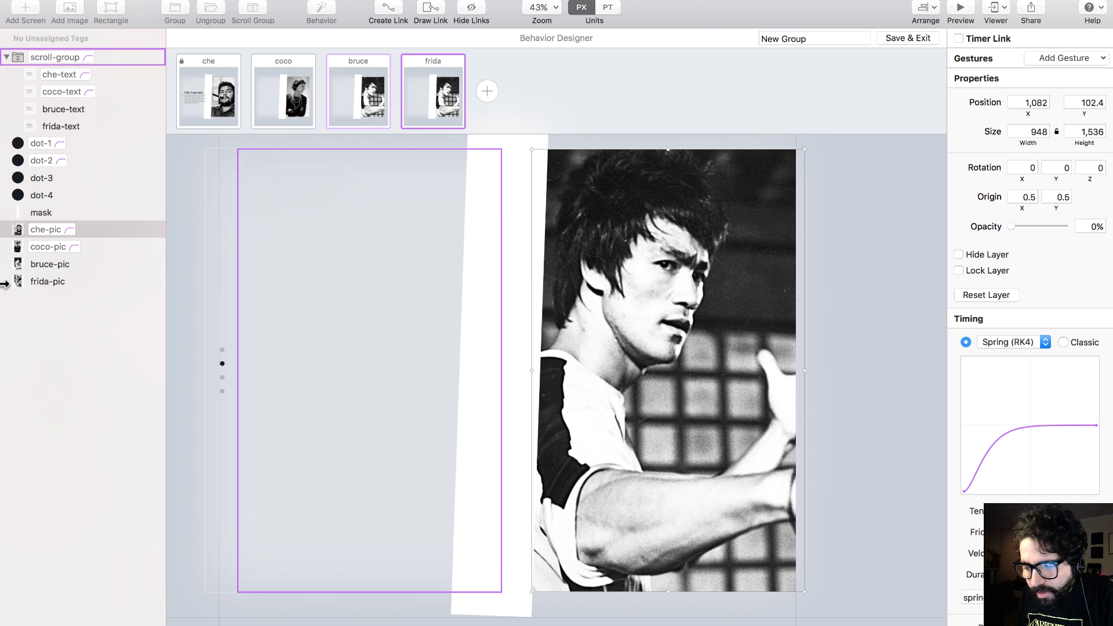
{"action": "left_click", "coordinate": [49, 265]}
{"action": "key", "text": "shift+Right"}
{"action": "key", "text": "shift+Right"}
{"action": "key", "text": "shift+Right"}
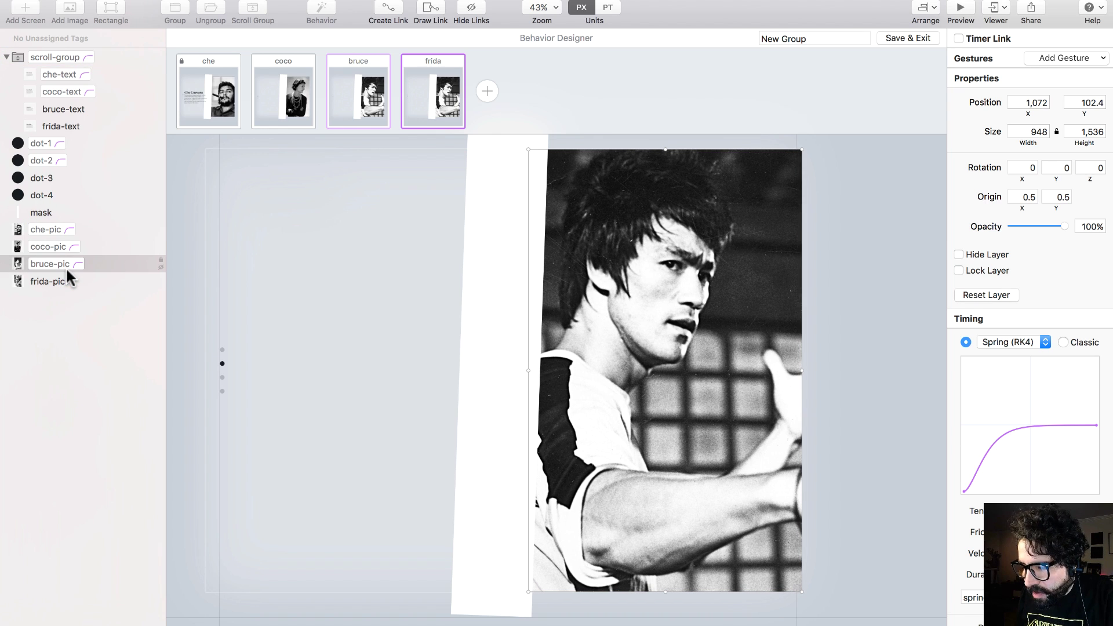
{"action": "left_click_drag", "start_coordinate": [1040, 226], "coordinate": [901, 227]}
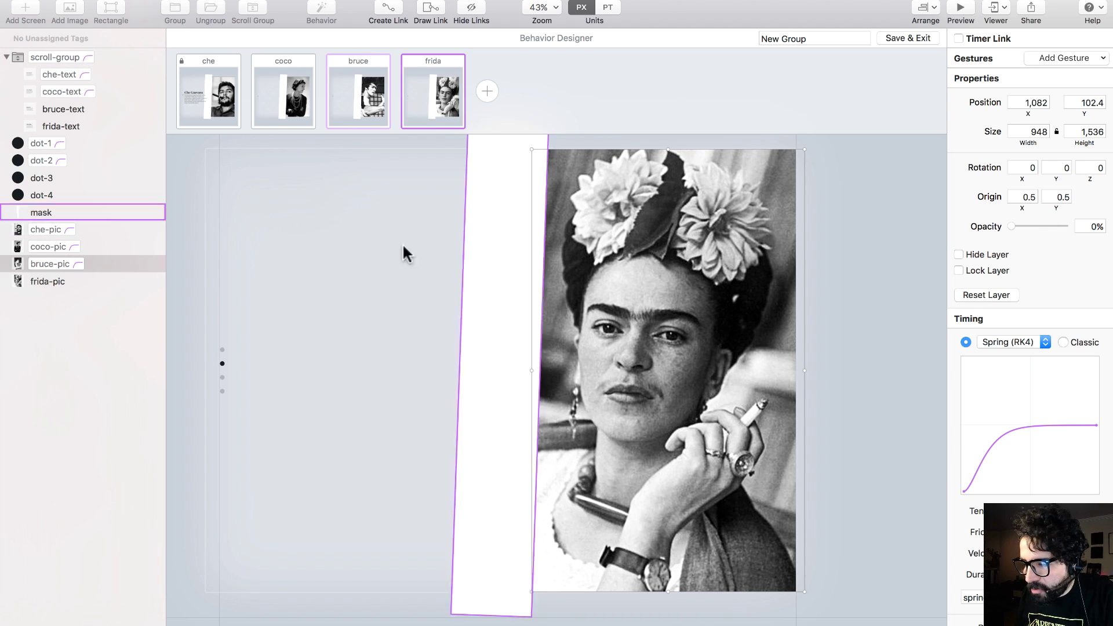
In the bruce state, set the opacity of coco-text to 0%.
{"action": "key", "text": "super+minus"}
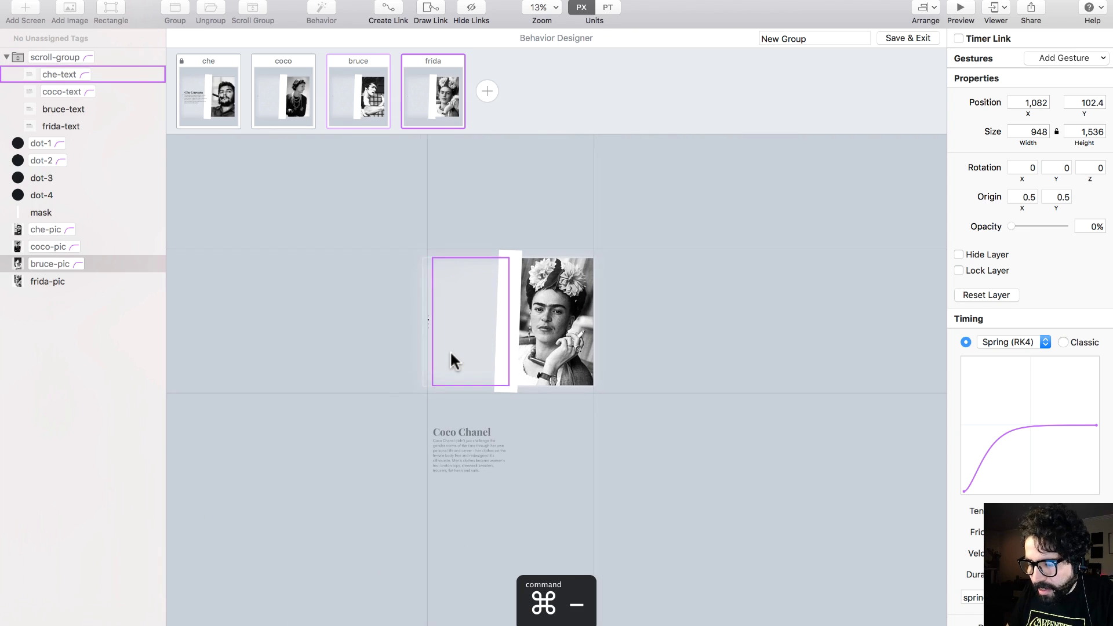
{"action": "left_click", "coordinate": [277, 89]}
{"action": "left_click", "coordinate": [496, 283]}
{"action": "scroll", "coordinate": [496, 284], "scroll_direction": "down", "scroll_amount": 2}
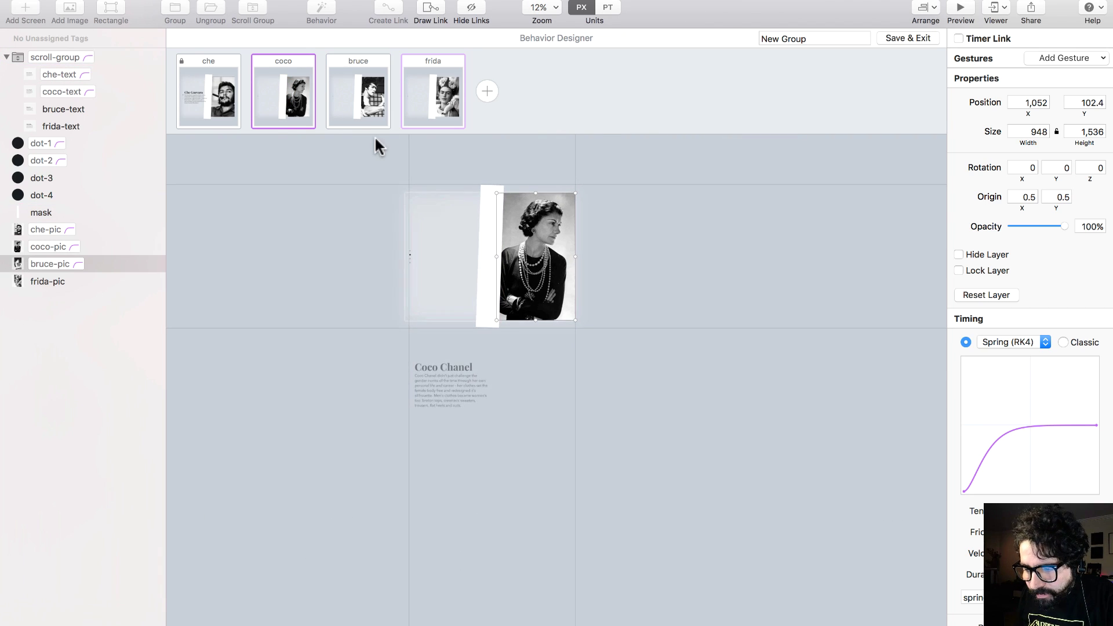
{"action": "left_click", "coordinate": [364, 110]}
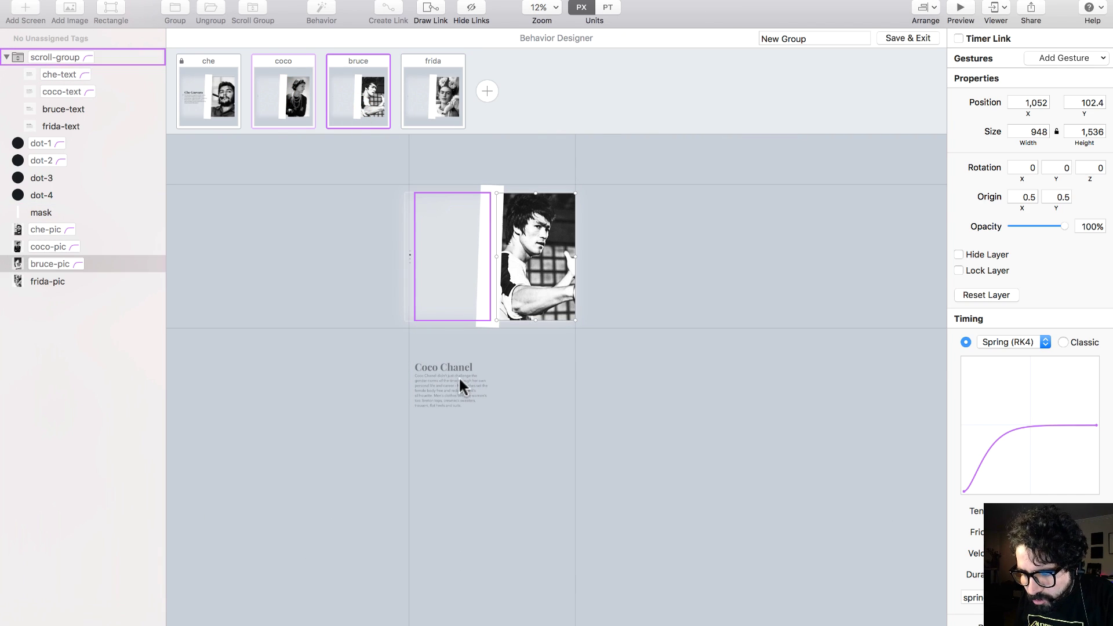
{"action": "left_click_drag", "start_coordinate": [381, 187], "coordinate": [621, 529]}
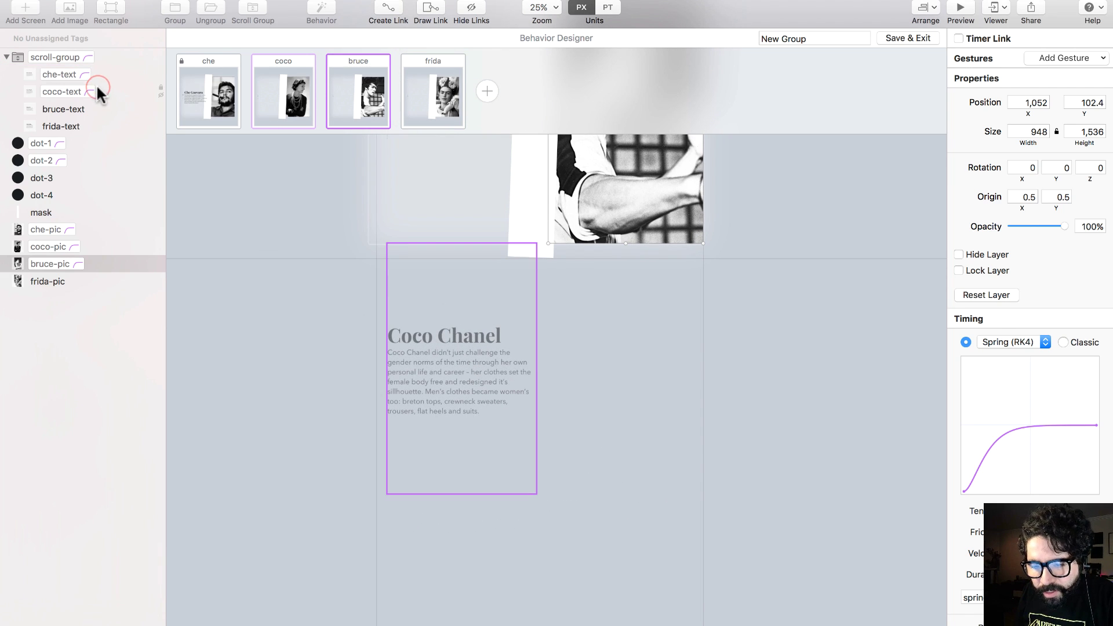
{"action": "left_click", "coordinate": [96, 87]}
{"action": "left_click", "coordinate": [1042, 225]}
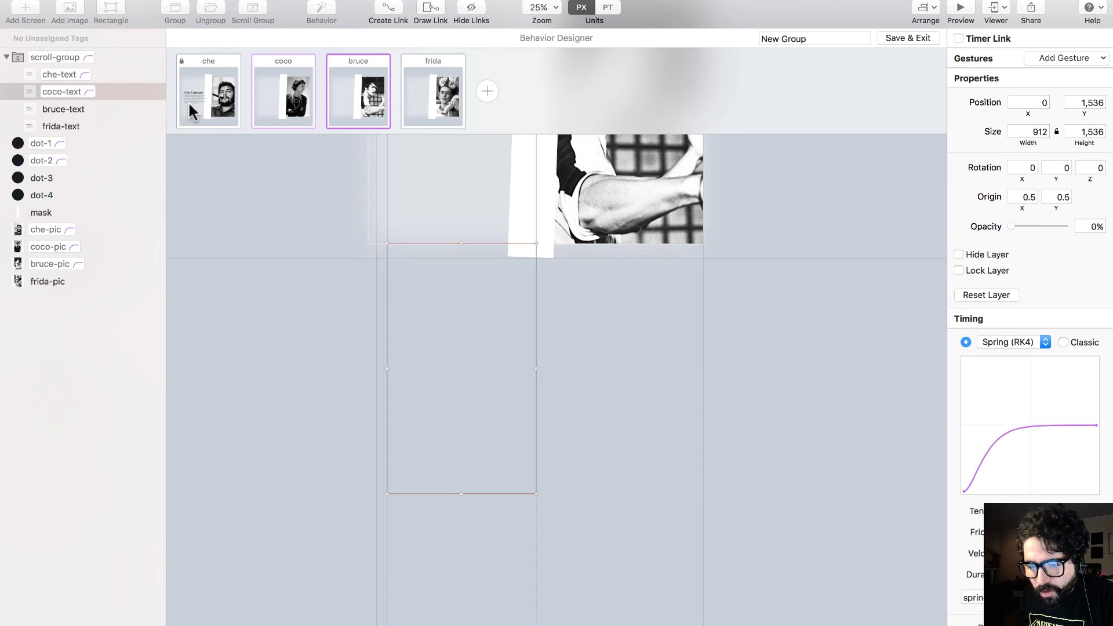
In the bruce state, set the opacity of bruce-text to 100%.
{"action": "left_click", "coordinate": [95, 110]}
{"action": "left_click", "coordinate": [1029, 226]}
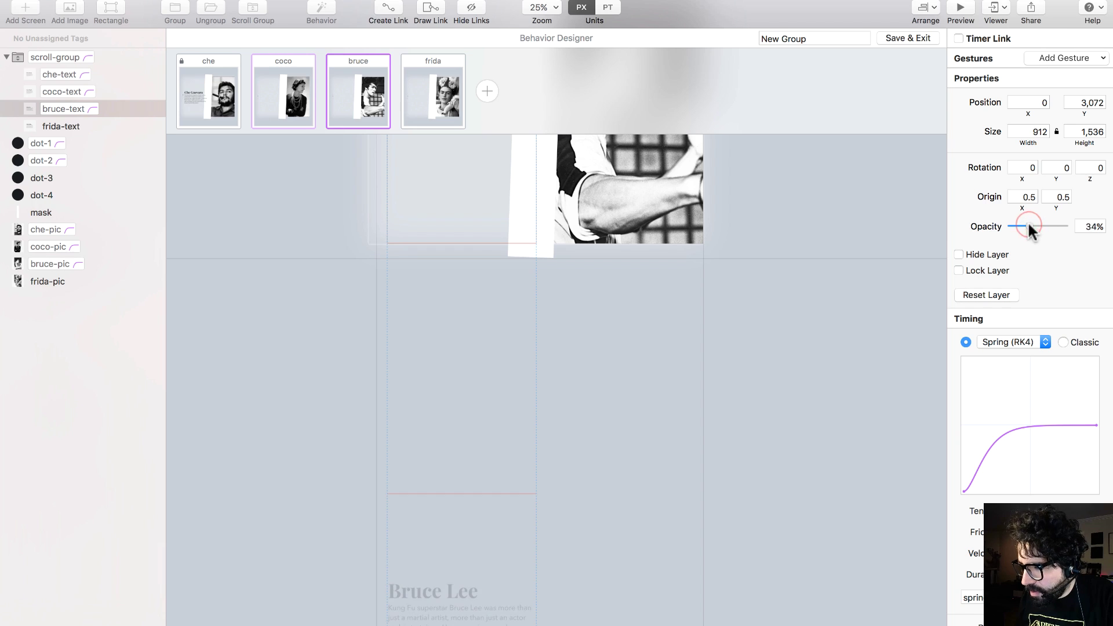
{"action": "left_click_drag", "start_coordinate": [1030, 227], "coordinate": [1066, 226]}
{"action": "scroll", "coordinate": [451, 378], "scroll_direction": "down", "scroll_amount": 5}
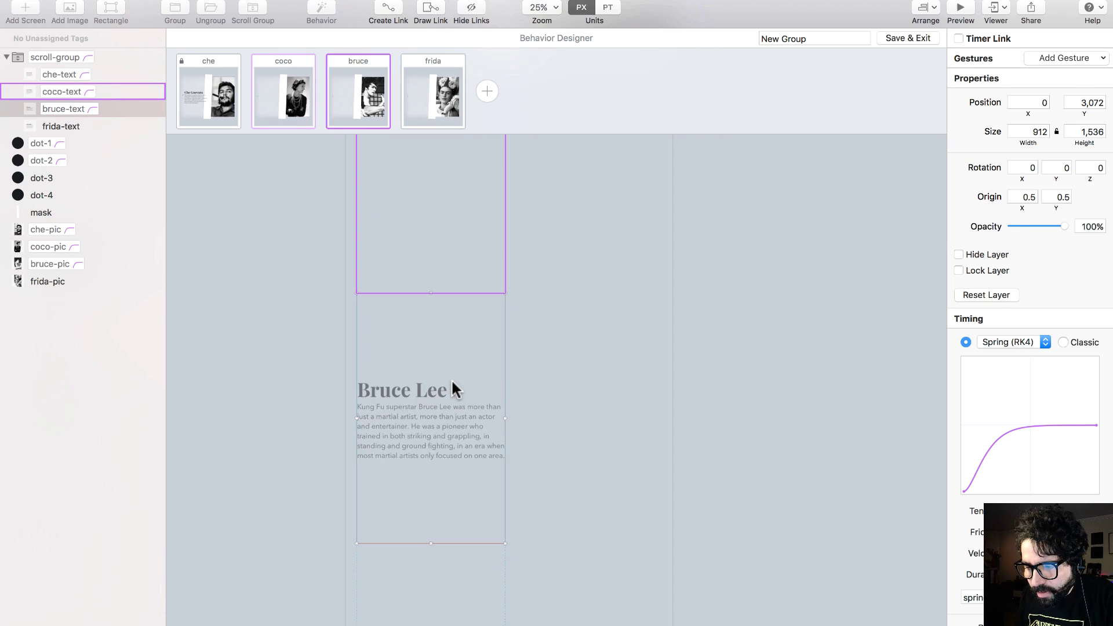
In the frida state, set the opacity of coco-text to 0%.
{"action": "left_click", "coordinate": [433, 93]}
{"action": "left_click", "coordinate": [93, 108]}
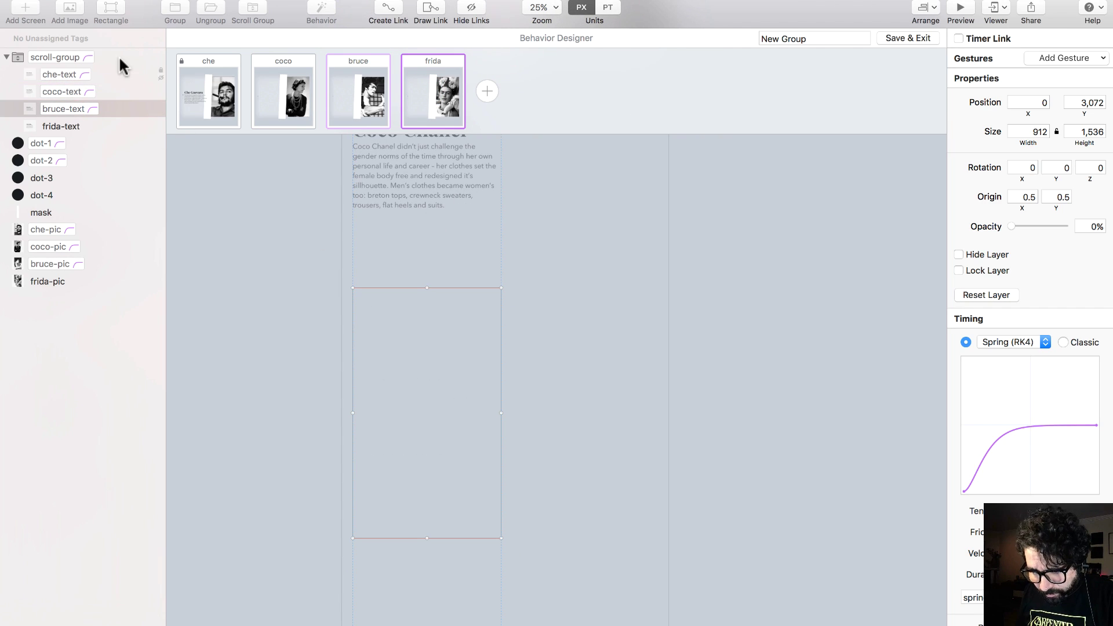
{"action": "left_click", "coordinate": [112, 92]}
{"action": "scroll", "coordinate": [539, 293], "scroll_direction": "up", "scroll_amount": 2}
{"action": "left_click_drag", "start_coordinate": [1037, 226], "coordinate": [843, 229]}
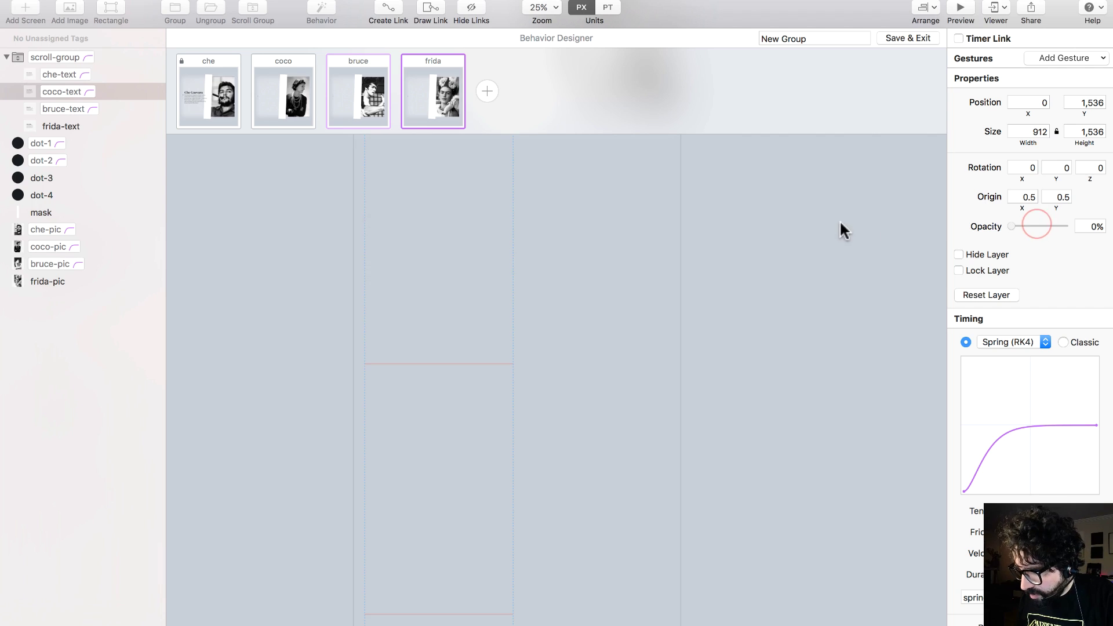
In the frida state, set the opacity of frida-text to 100%.
{"action": "left_click", "coordinate": [111, 126]}
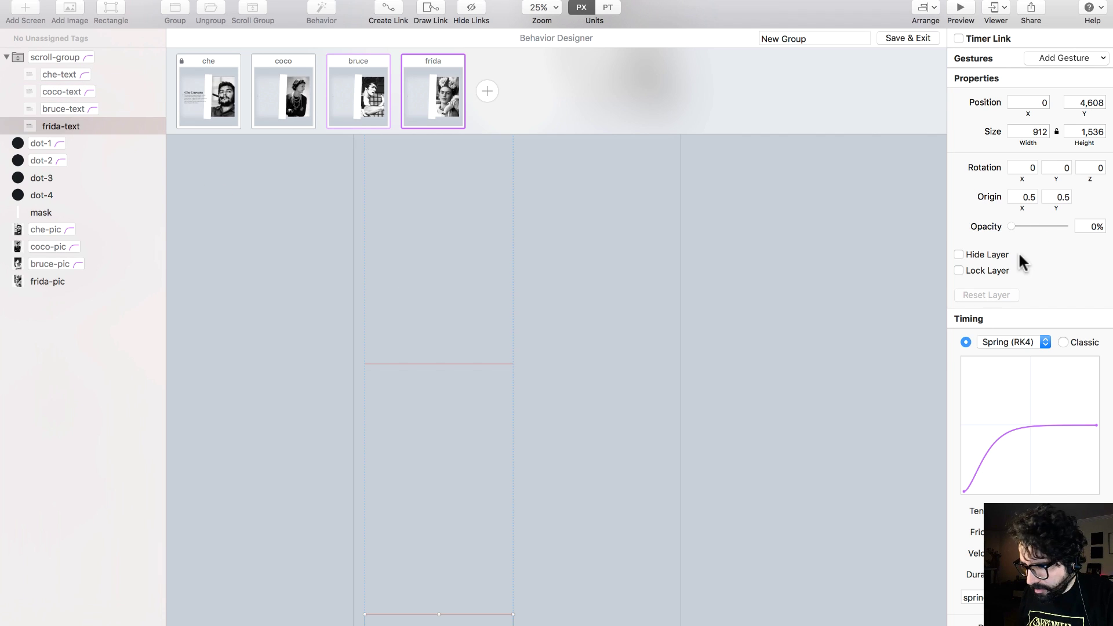
{"action": "left_click_drag", "start_coordinate": [1026, 227], "coordinate": [1109, 233]}
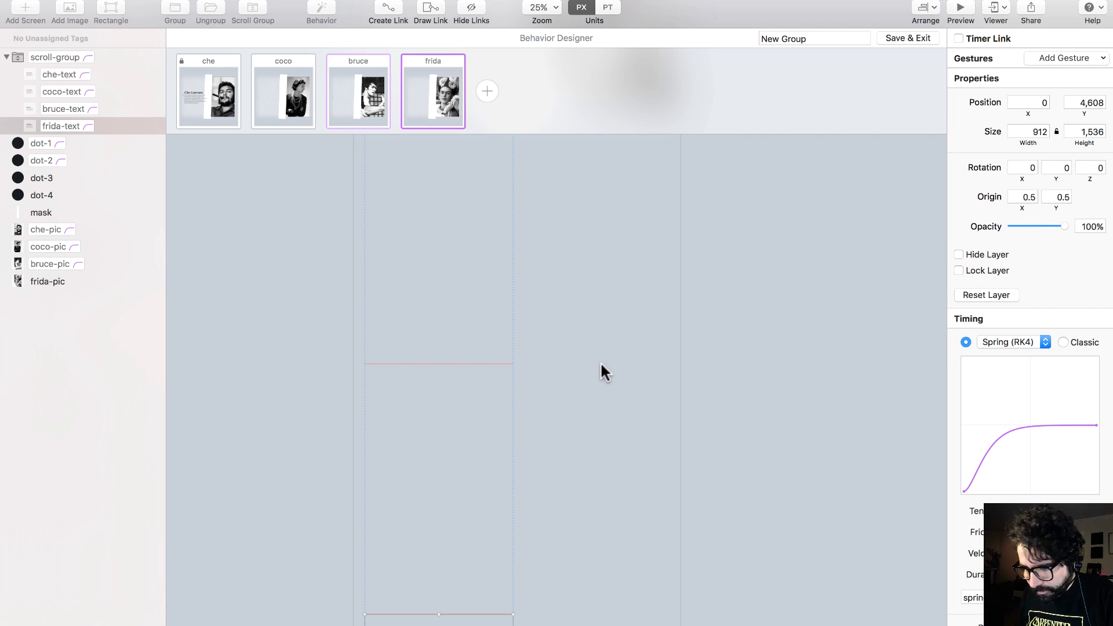
{"action": "scroll", "coordinate": [609, 366], "scroll_direction": "down", "scroll_amount": 2}
{"action": "scroll", "coordinate": [511, 374], "scroll_direction": "up", "scroll_amount": 3}
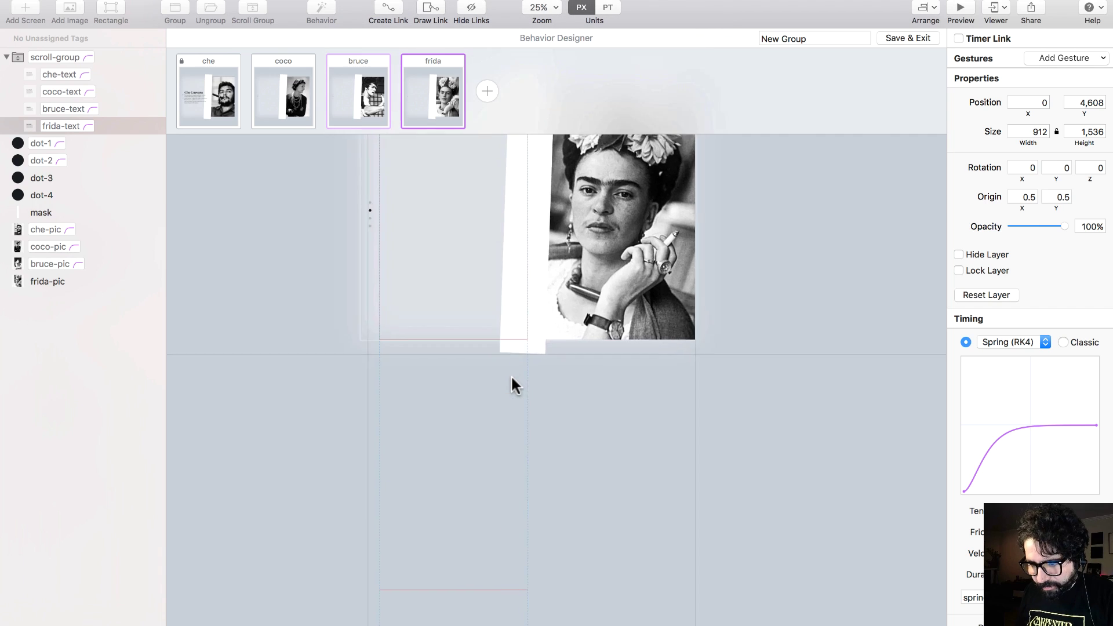
In the frida state, set the opacity of dot-4 to 100% and of dot-2 to 20%.
{"action": "scroll", "coordinate": [366, 351], "scroll_direction": "up", "scroll_amount": 5}
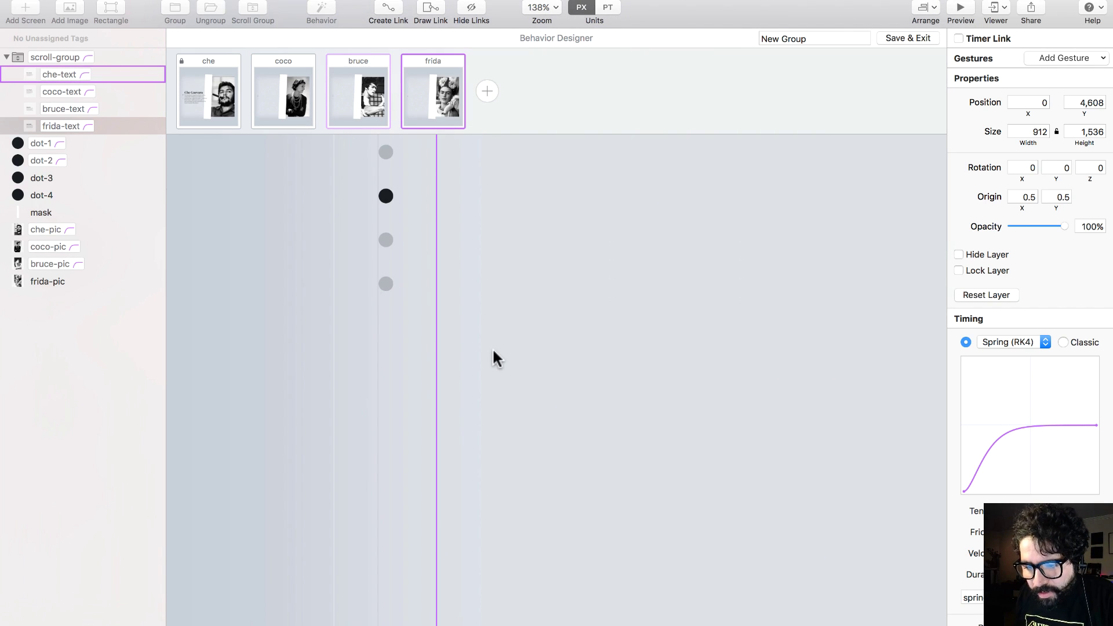
{"action": "scroll", "coordinate": [493, 351], "scroll_direction": "up", "scroll_amount": 3}
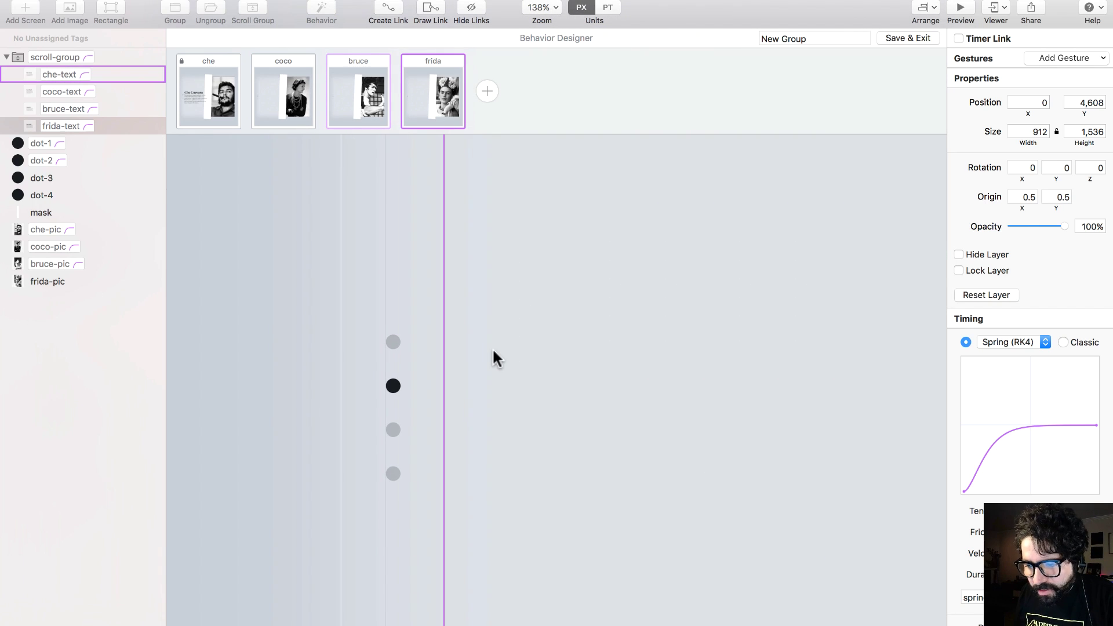
{"action": "left_click", "coordinate": [87, 195]}
{"action": "left_click_drag", "start_coordinate": [1033, 227], "coordinate": [1064, 226]}
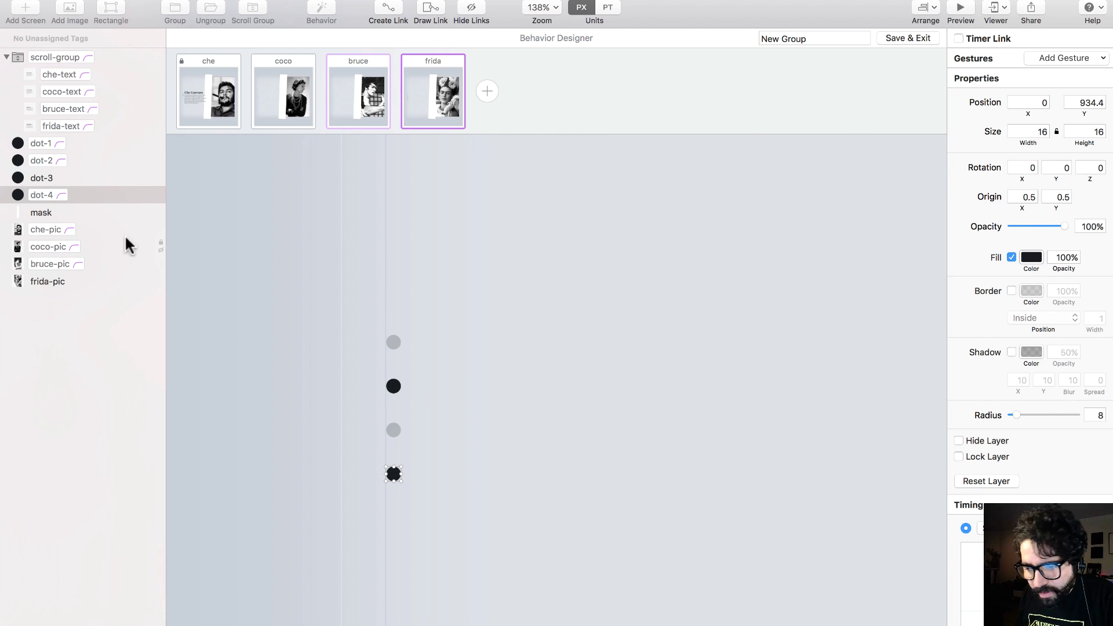
{"action": "left_click", "coordinate": [82, 160]}
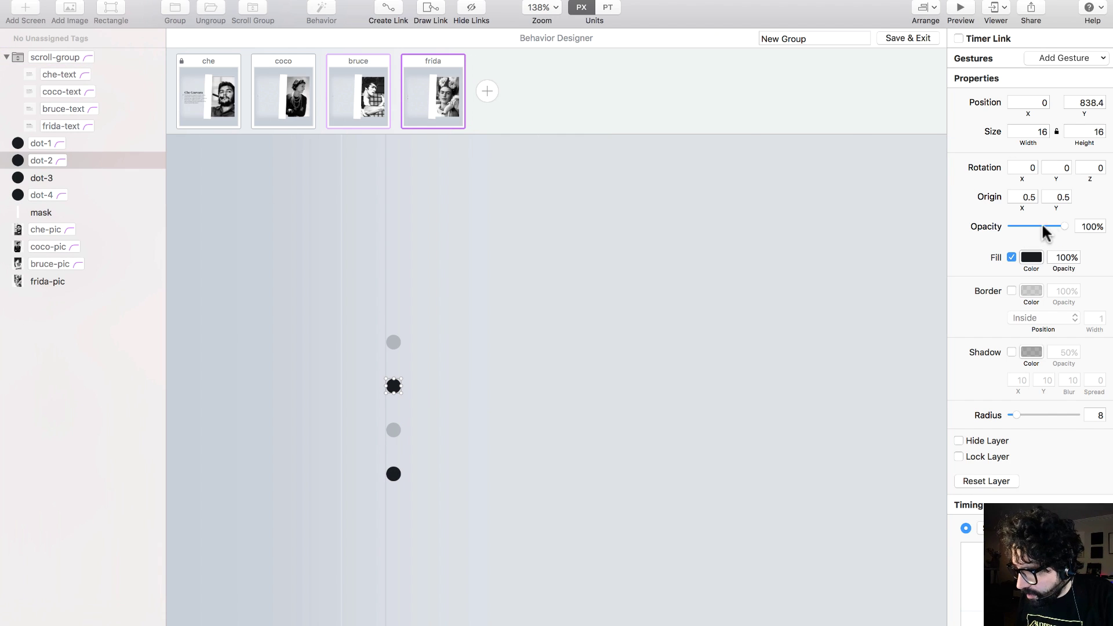
{"action": "left_click", "coordinate": [1088, 227]}
{"action": "type", "text": "20"}
{"action": "key", "text": "Return"}
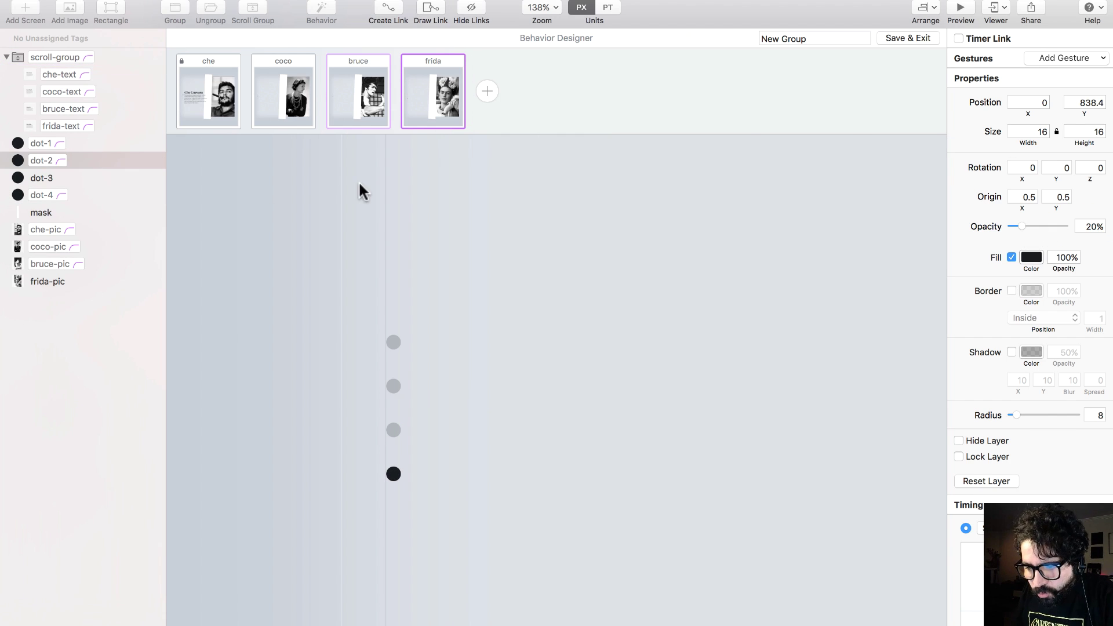
In the bruce state, set the opacity of dot-3 to 100% and of dot-2 to 20%.
{"action": "left_click", "coordinate": [376, 111]}
{"action": "left_click", "coordinate": [394, 386]}
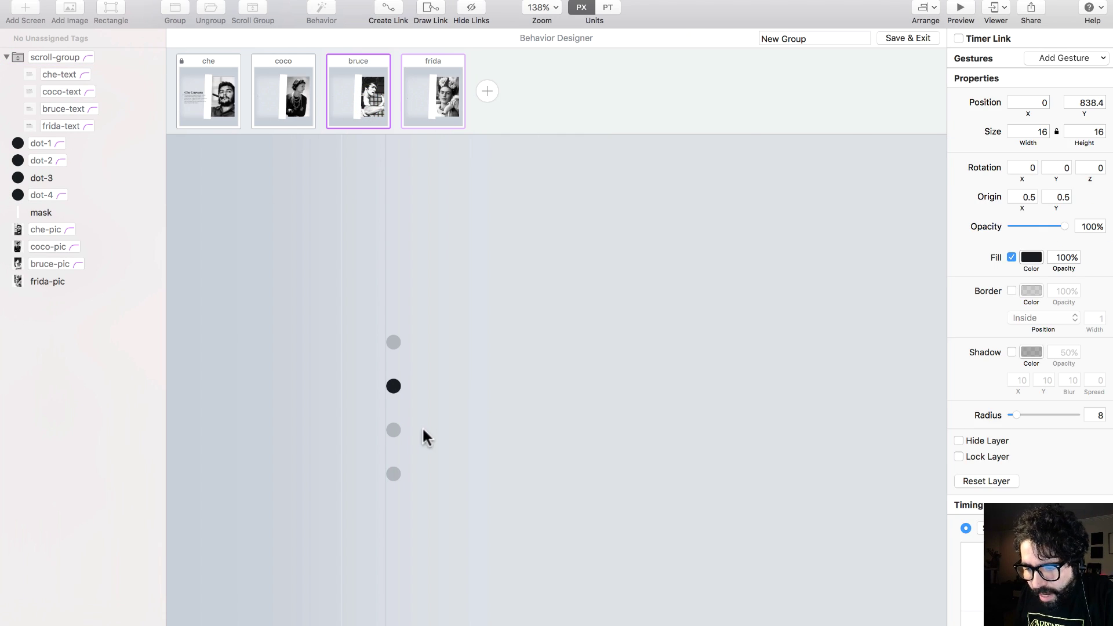
{"action": "left_click", "coordinate": [71, 185]}
{"action": "left_click_drag", "start_coordinate": [1034, 227], "coordinate": [1069, 226]}
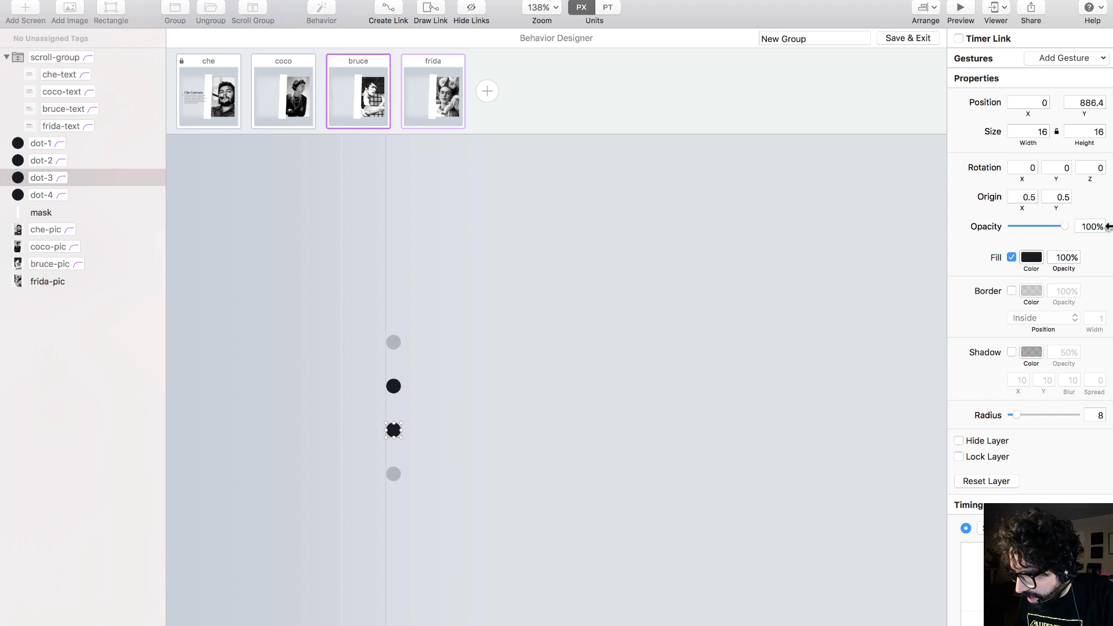
{"action": "left_click", "coordinate": [99, 161]}
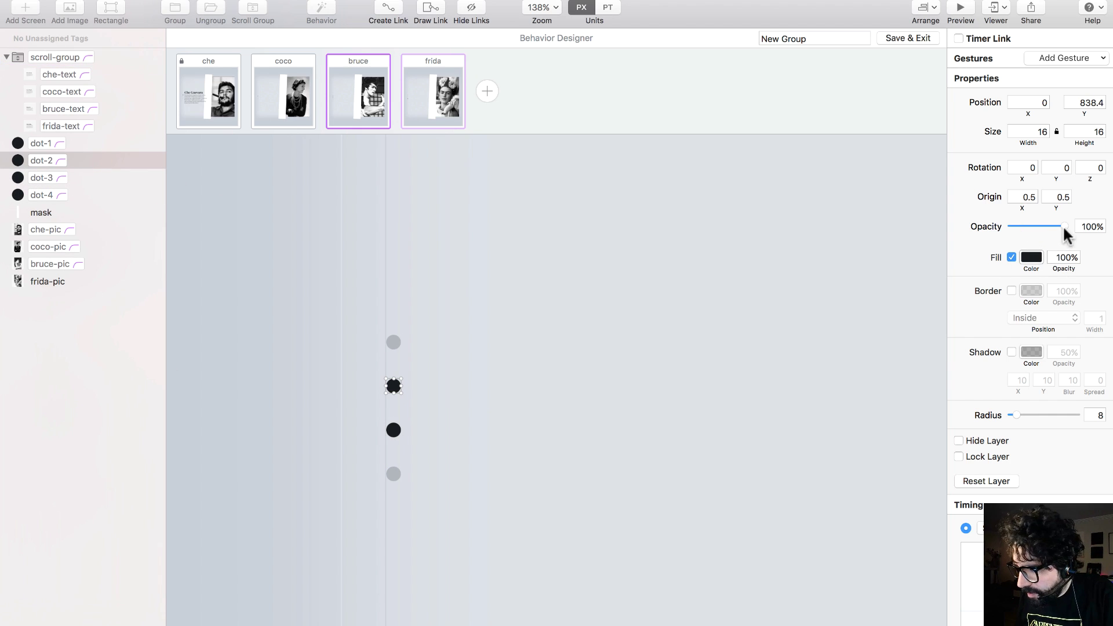
{"action": "left_click", "coordinate": [1082, 225]}
{"action": "type", "text": "20"}
{"action": "key", "text": "Return"}
In the coco state, set the Z rotation of the white mask to -2.
{"action": "key", "text": "super+minus"}
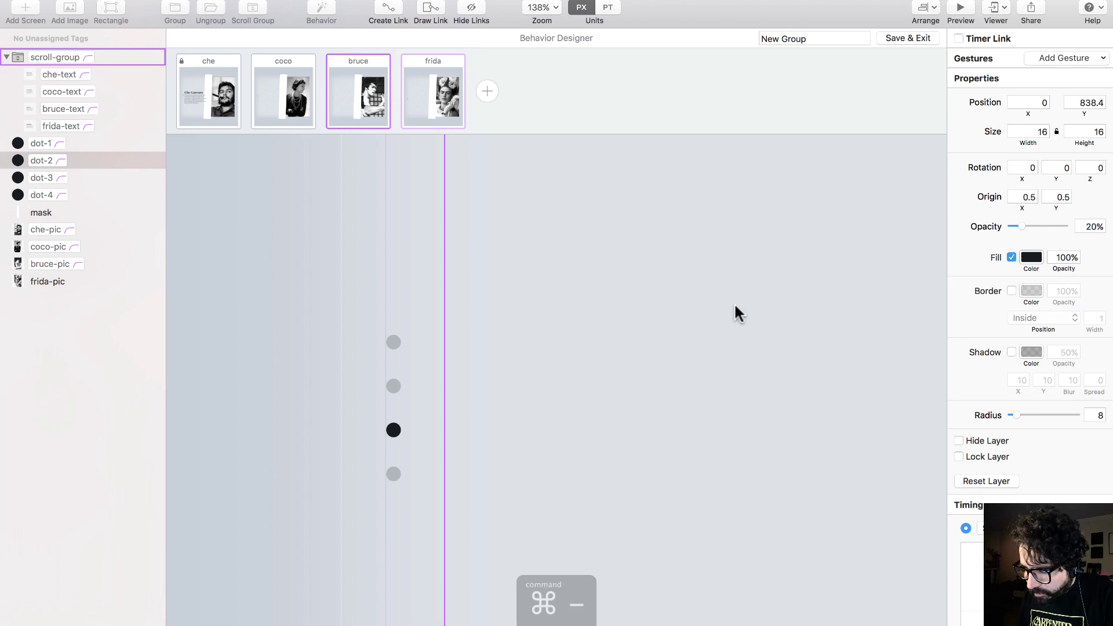
{"action": "scroll", "coordinate": [734, 313], "scroll_direction": "left", "scroll_amount": 3}
{"action": "scroll", "coordinate": [783, 294], "scroll_direction": "right", "scroll_amount": 5}
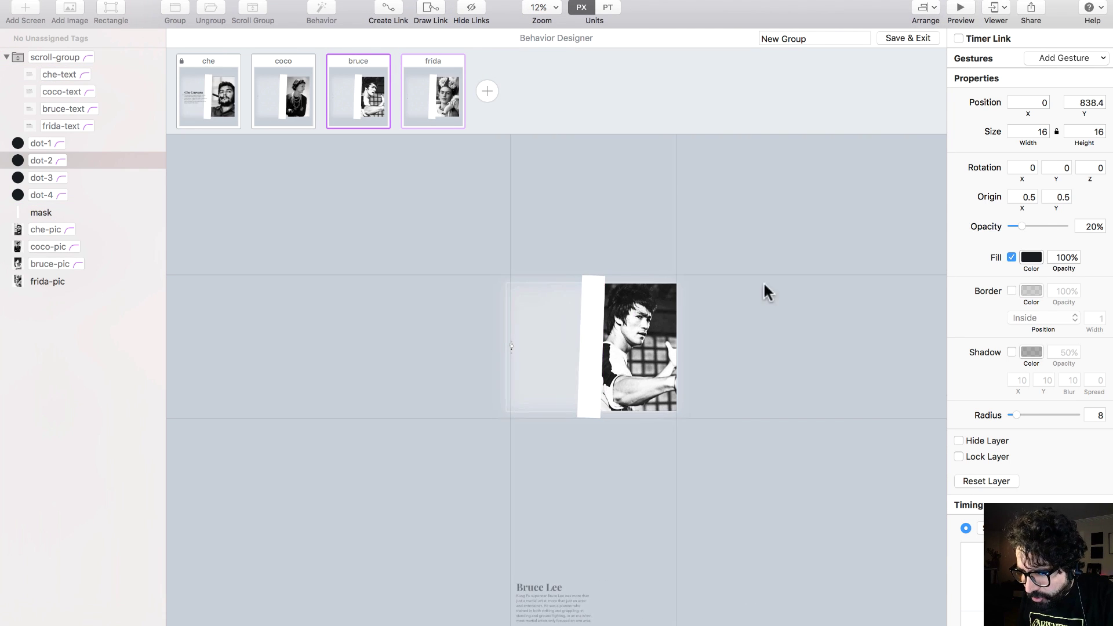
{"action": "left_click_drag", "start_coordinate": [472, 264], "coordinate": [749, 453]}
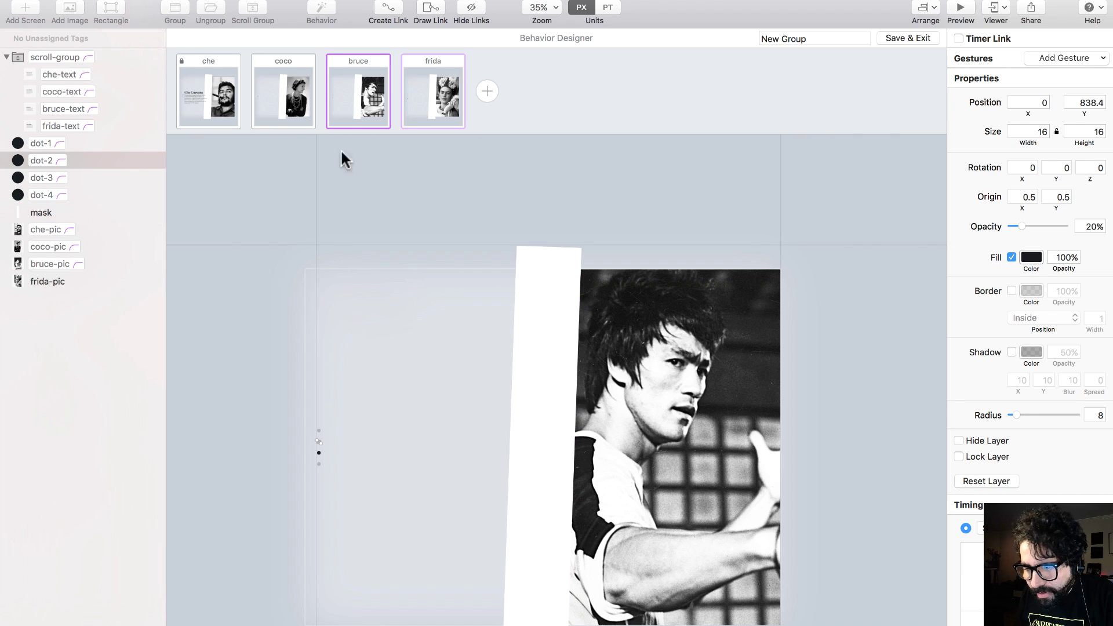
{"action": "left_click", "coordinate": [228, 104]}
{"action": "left_click", "coordinate": [283, 87]}
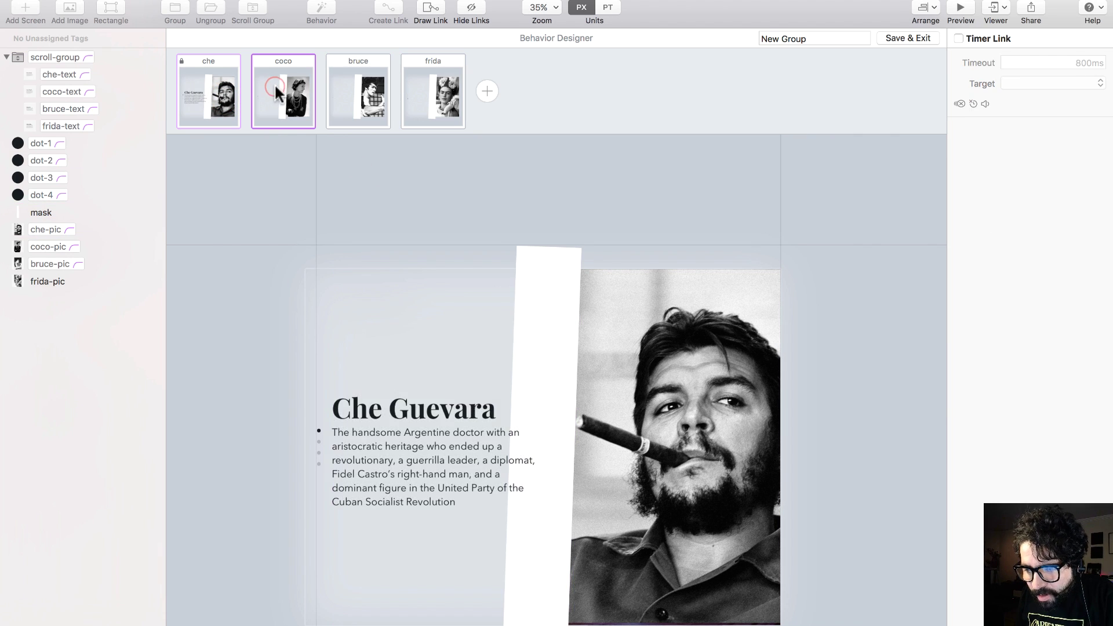
{"action": "left_click", "coordinate": [523, 268]}
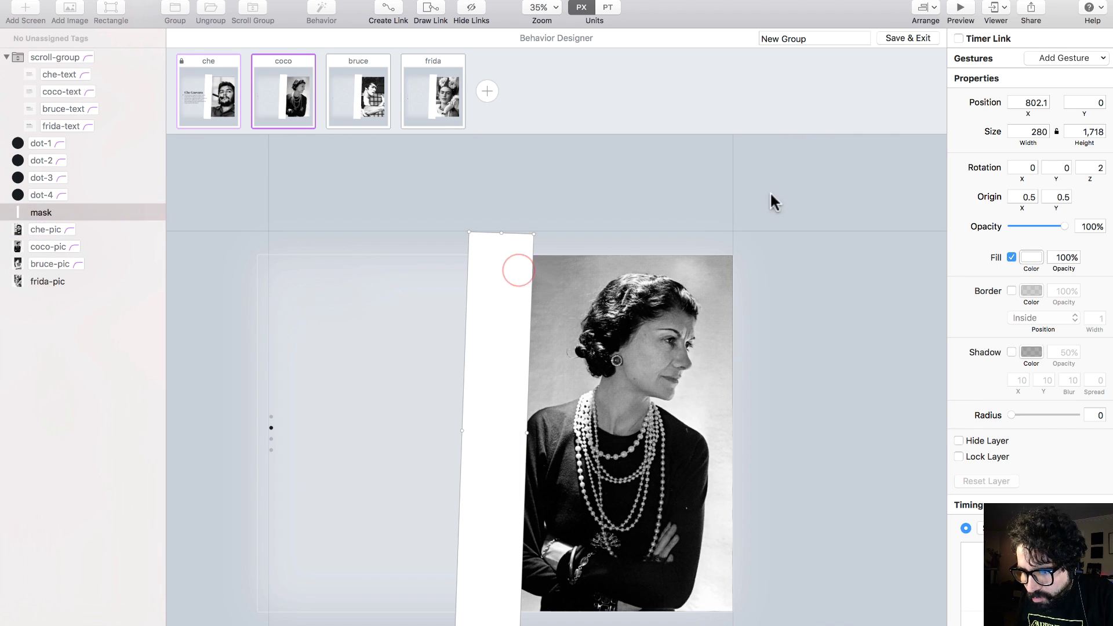
{"action": "left_click", "coordinate": [1098, 169]}
{"action": "type", "text": "-2"}
{"action": "key", "text": "Return"}
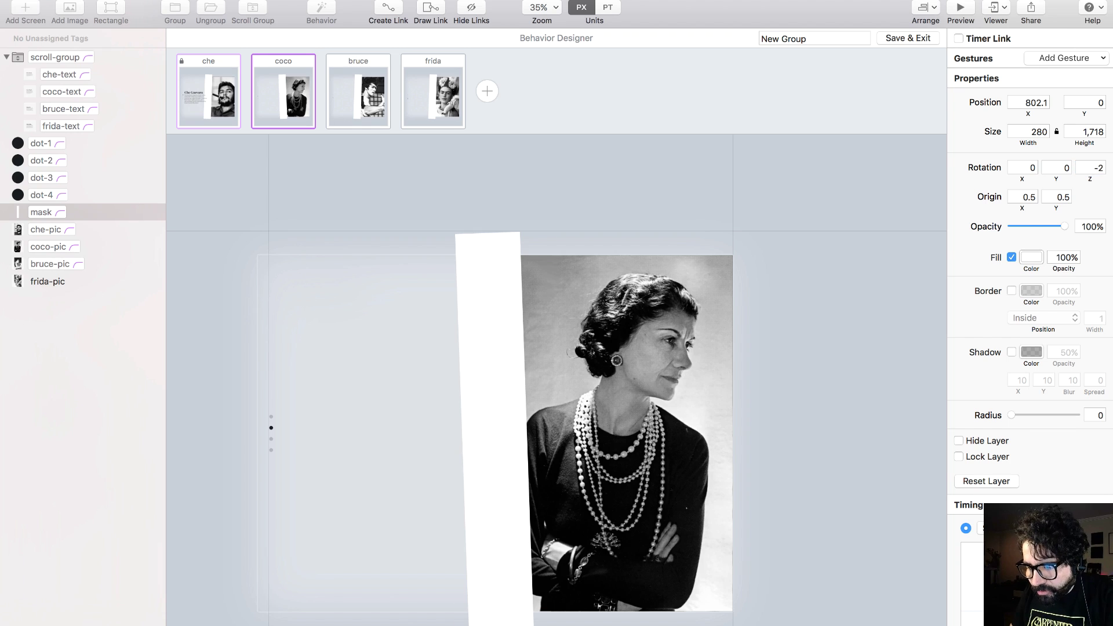
In the frida state, set the Z rotation of the white mask to -2.
{"action": "left_click", "coordinate": [432, 107]}
{"action": "left_click", "coordinate": [513, 300]}
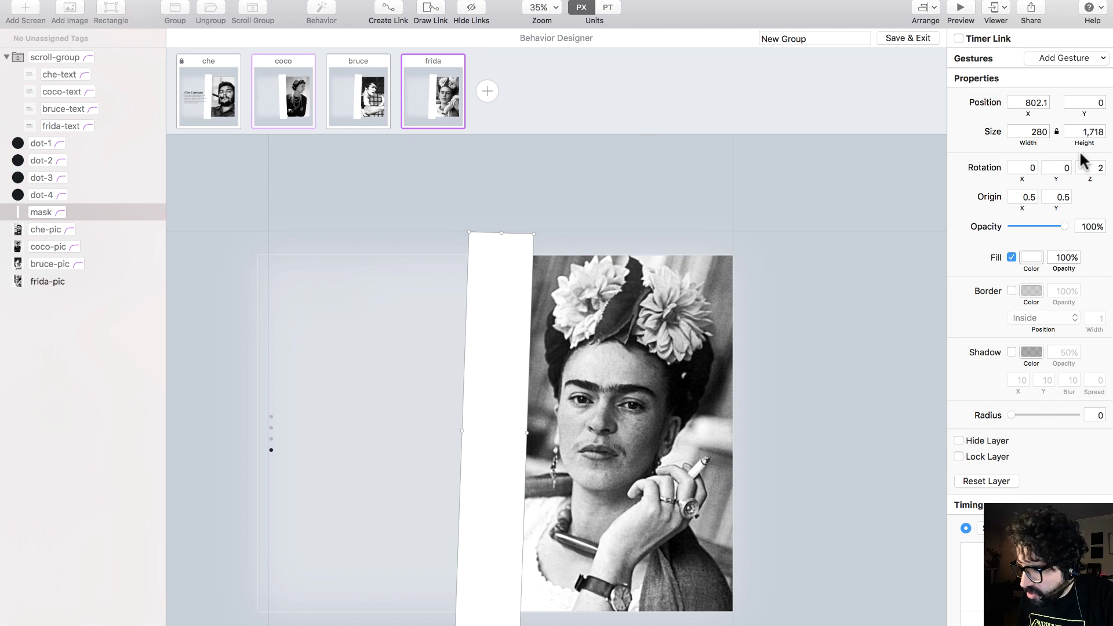
{"action": "left_click", "coordinate": [1090, 168]}
{"action": "type", "text": "-22"}
{"action": "key", "text": "Return"}
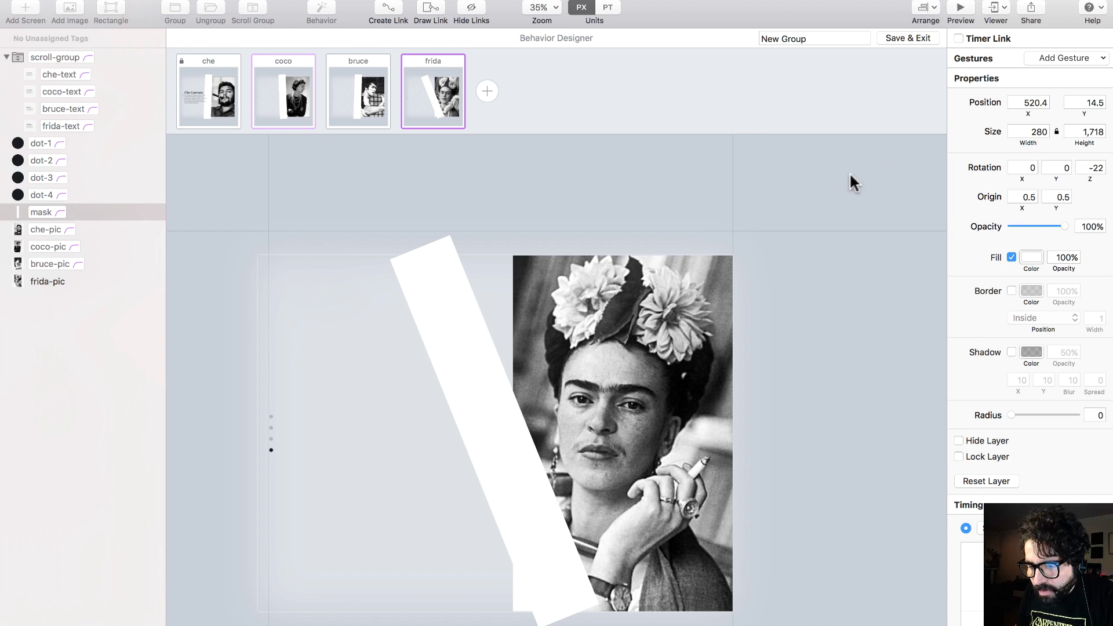
{"action": "left_click", "coordinate": [1095, 167]}
{"action": "key", "text": "Return"}
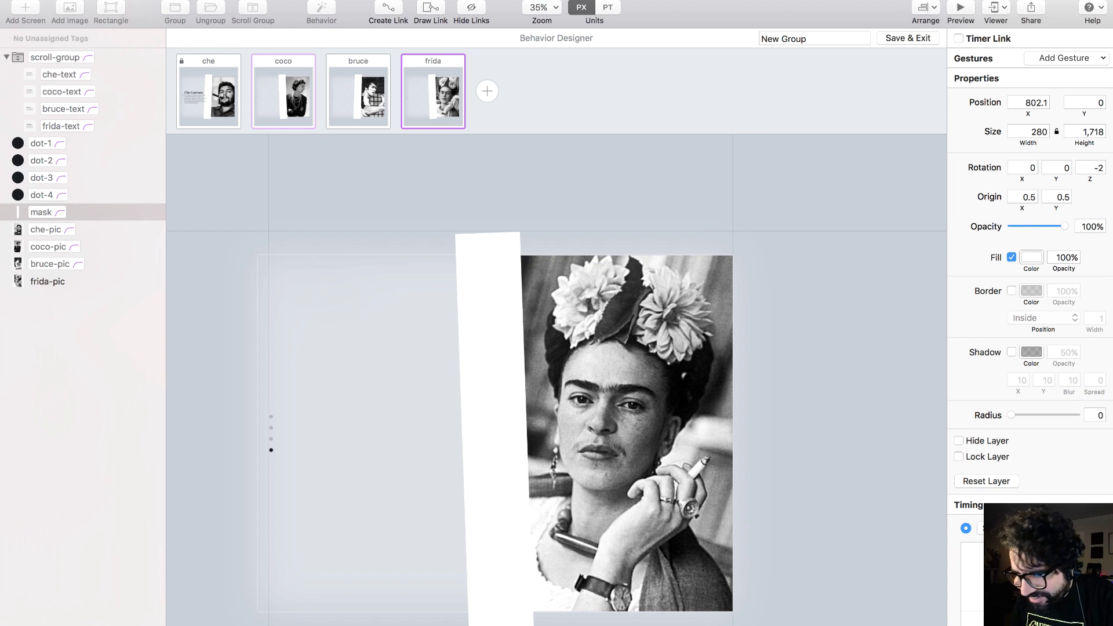
Deselect the mask and name the behavior group scrolly-butts.
{"action": "left_click", "coordinate": [561, 169]}
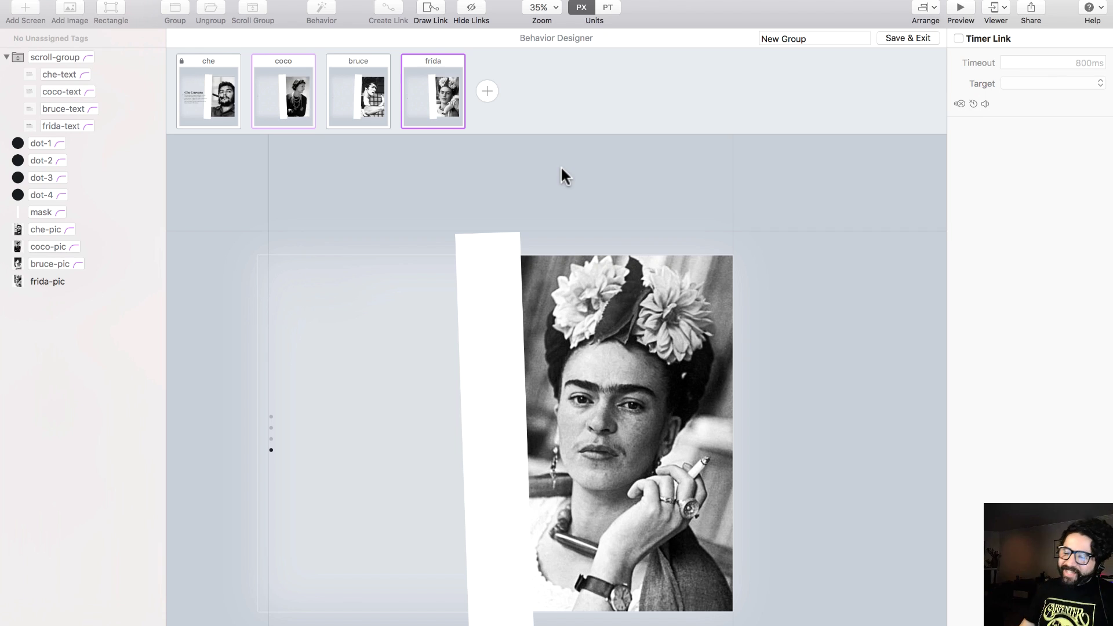
{"action": "left_click", "coordinate": [788, 40]}
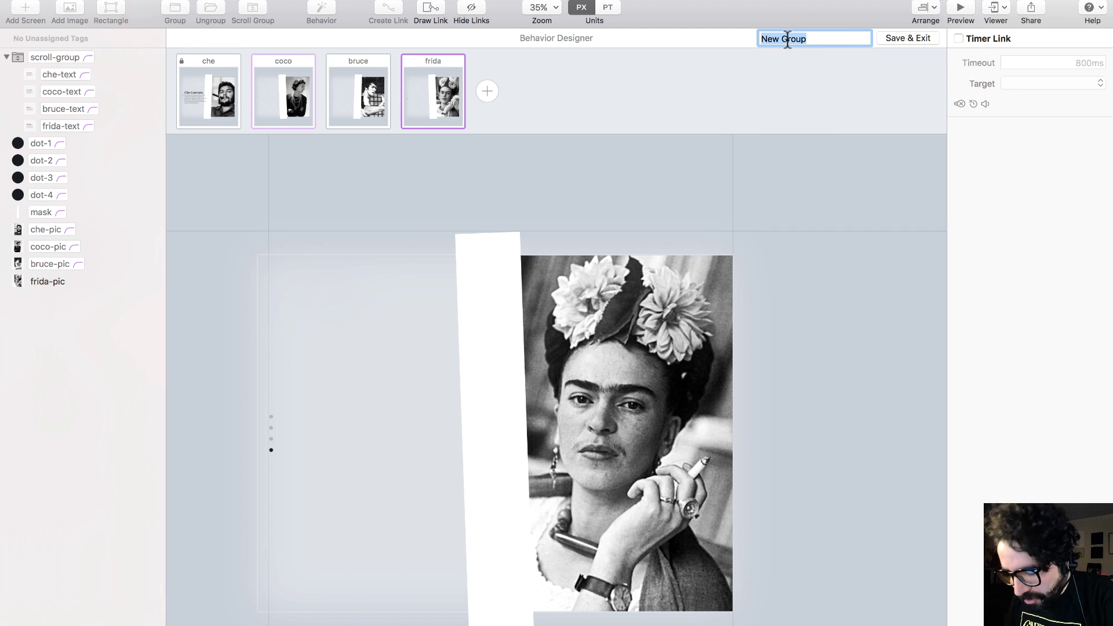
{"action": "type", "text": "scrolly-butts"}
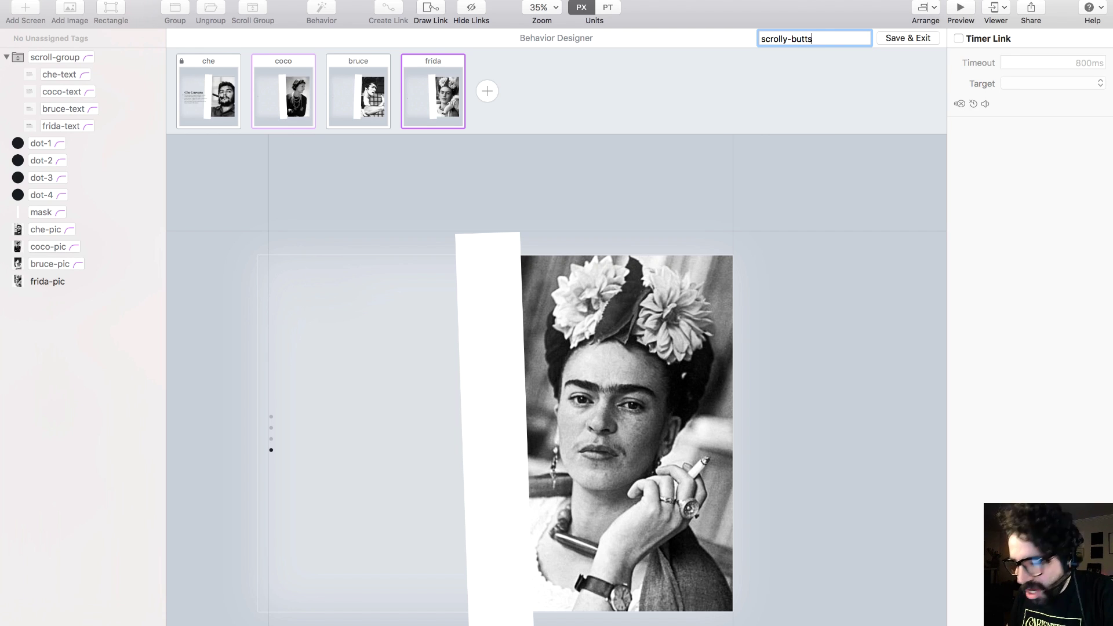
Save and exit the scrolly-butts behavior, and rename the New Group layer as scrolly-butts.
{"action": "key", "text": "Return"}
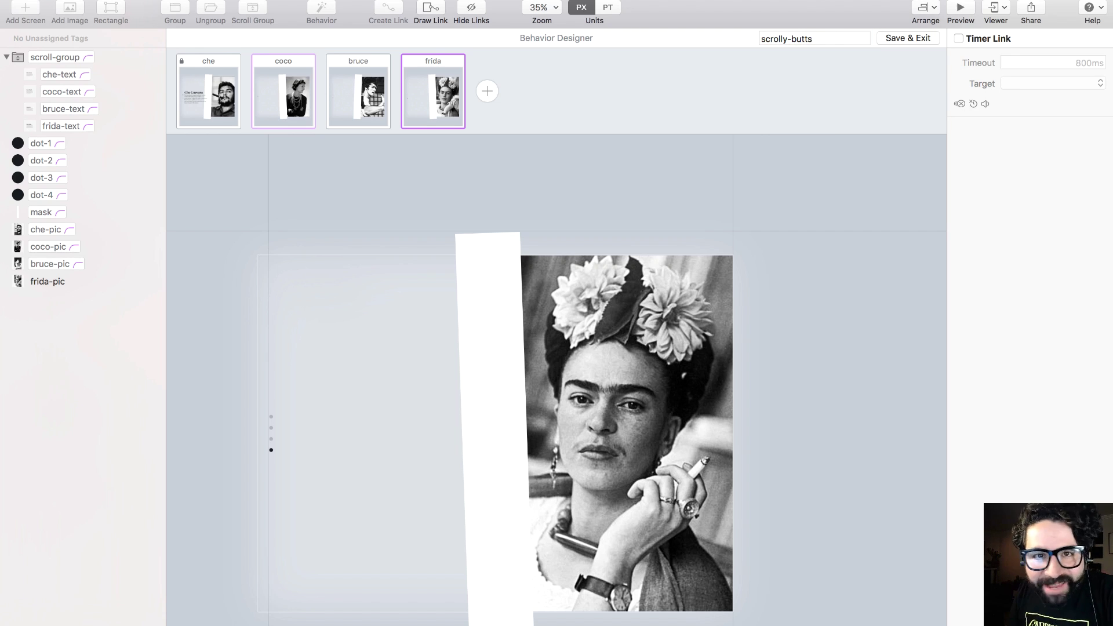
{"action": "left_click", "coordinate": [908, 37]}
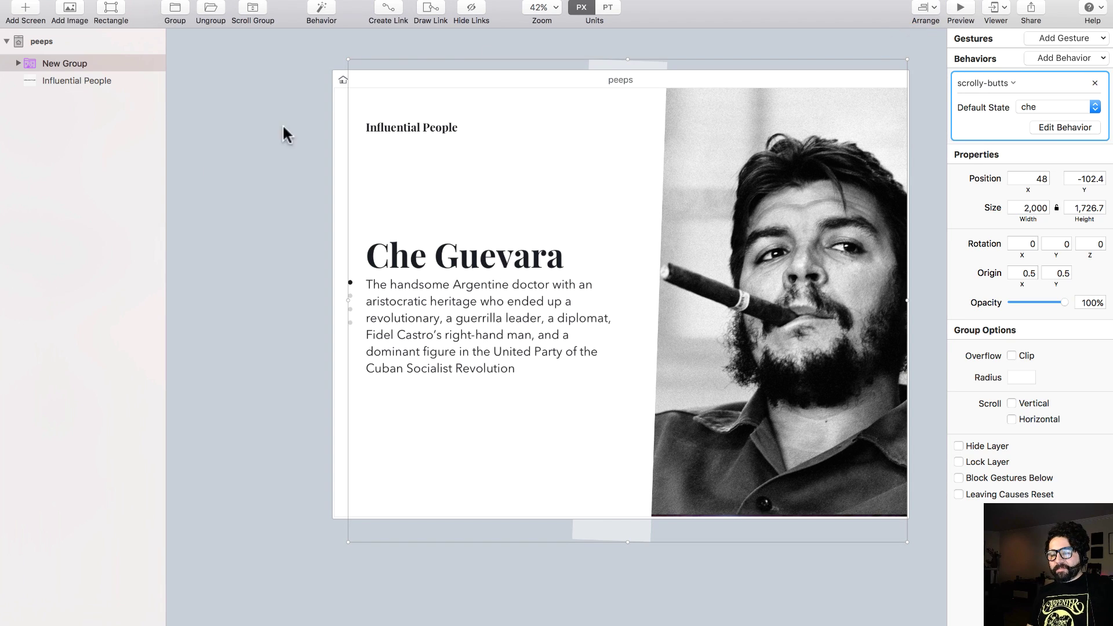
{"action": "left_click", "coordinate": [231, 135]}
{"action": "left_click", "coordinate": [76, 62]}
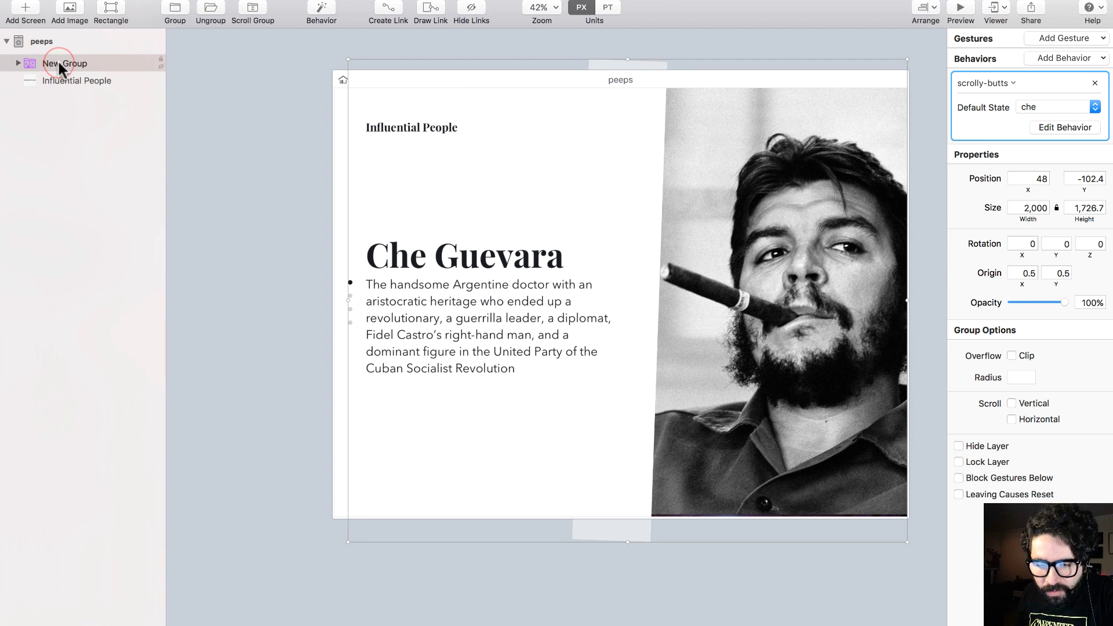
{"action": "double_click", "coordinate": [57, 59]}
{"action": "type", "text": "scro"}
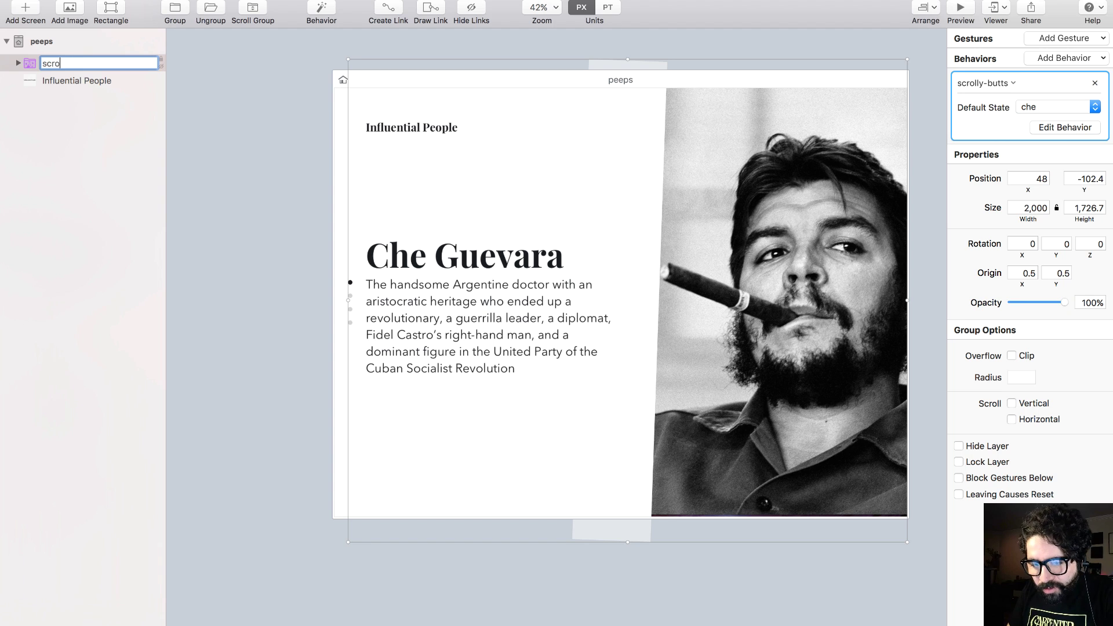
{"action": "type", "text": "lly-but"}
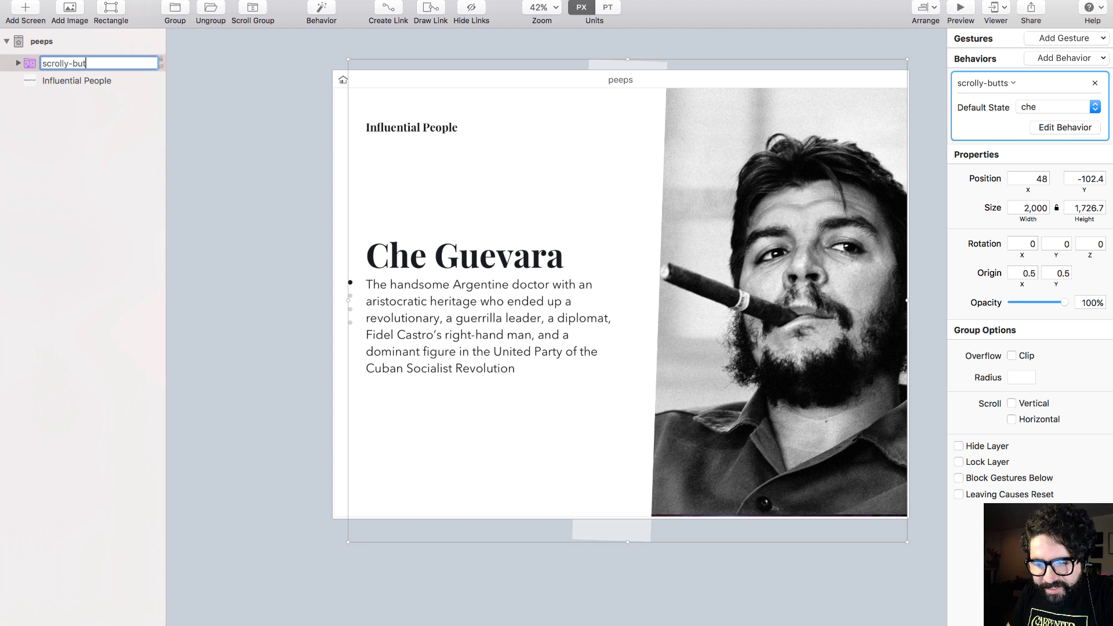
{"action": "type", "text": "ts"}
{"action": "key", "text": "Return"}
{"action": "left_click", "coordinate": [242, 152]}
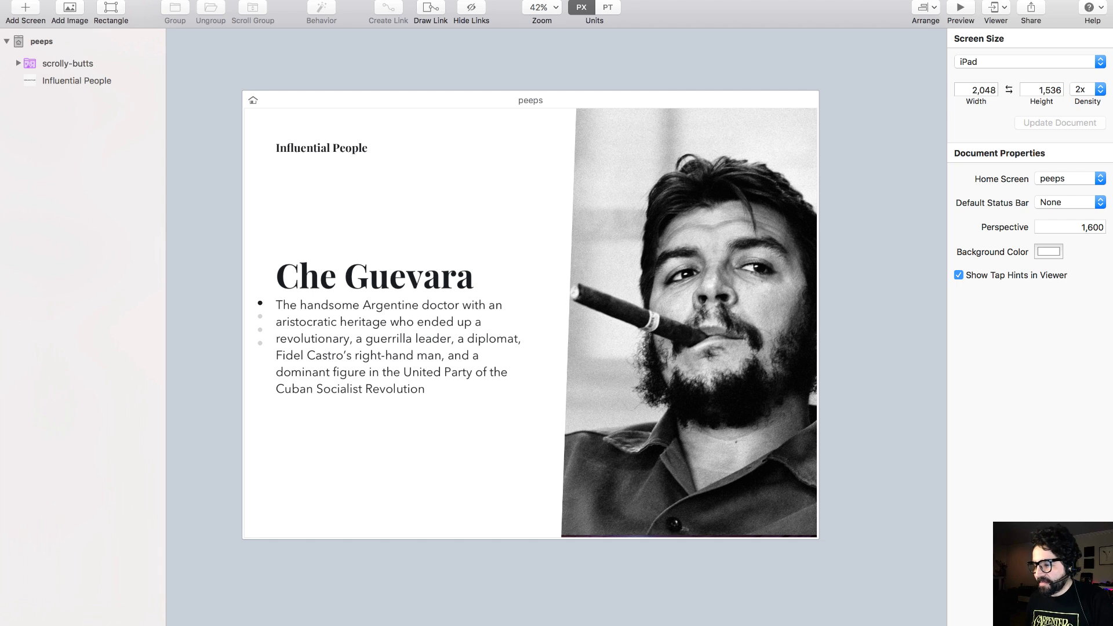
Preview the prototype, scroll from Che Guevara to Coco Chanel and beyond, and close the preview.
{"action": "left_click", "coordinate": [962, 12]}
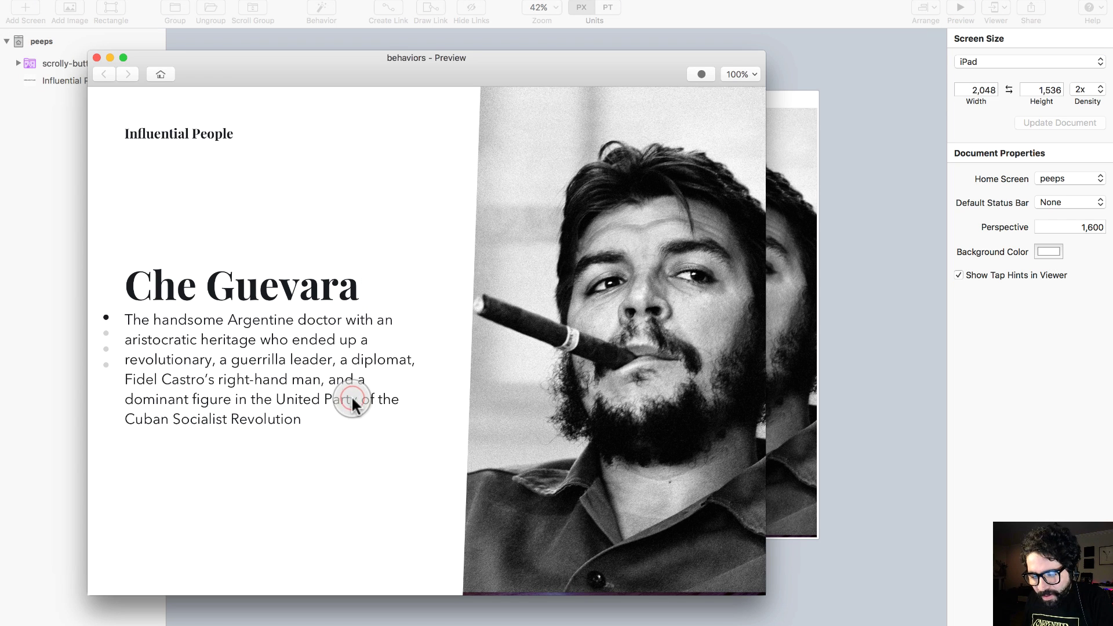
{"action": "left_click_drag", "start_coordinate": [355, 397], "coordinate": [363, 166]}
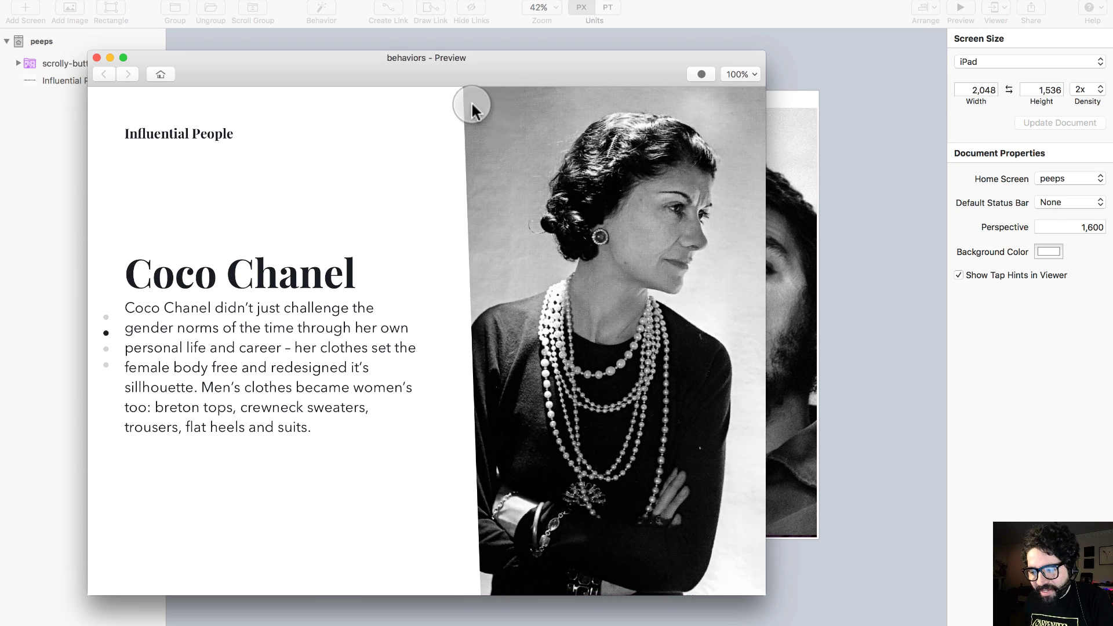
{"action": "left_click_drag", "start_coordinate": [264, 350], "coordinate": [256, 216]}
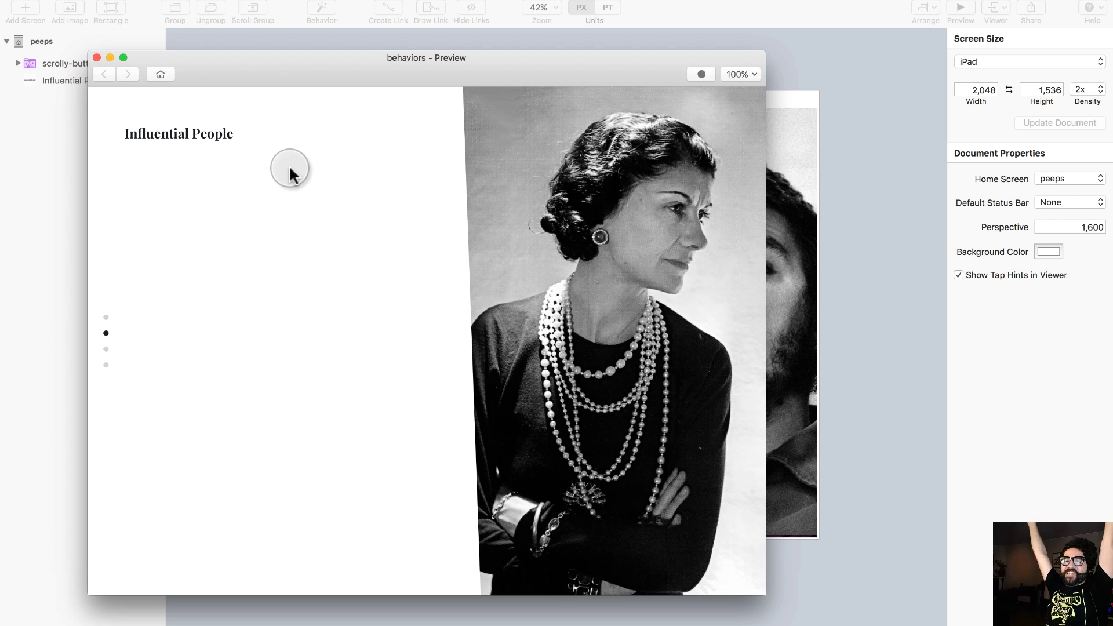
{"action": "left_click", "coordinate": [97, 58]}
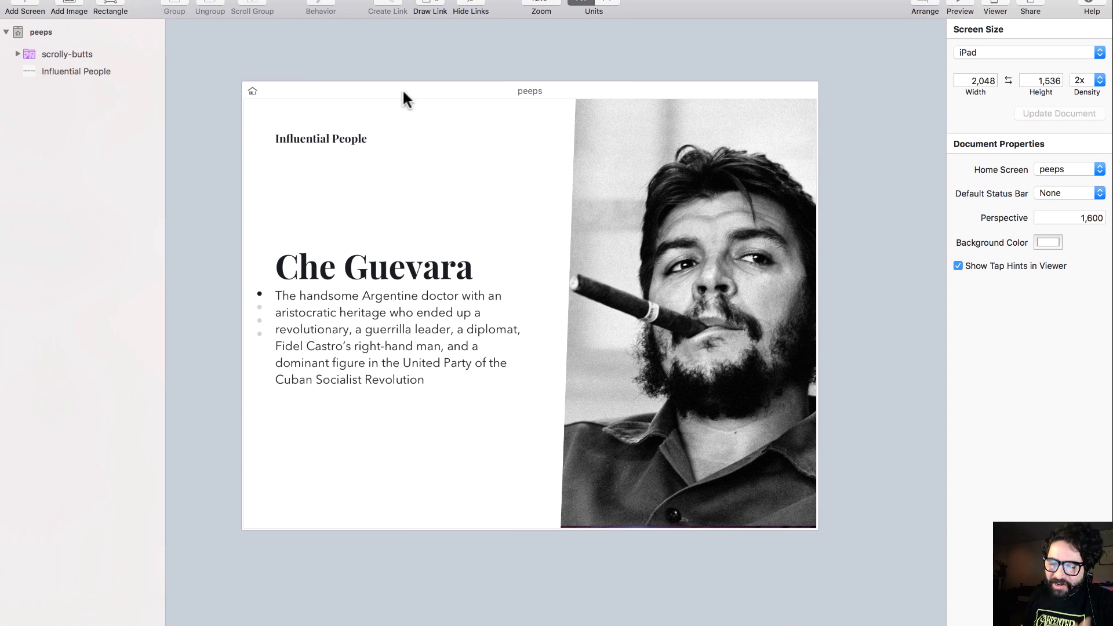
Reopen the scrolly-butts behavior and, in the coco state, link scroll-group to the bruce state with a Scroll gesture.
{"action": "left_click", "coordinate": [109, 49]}
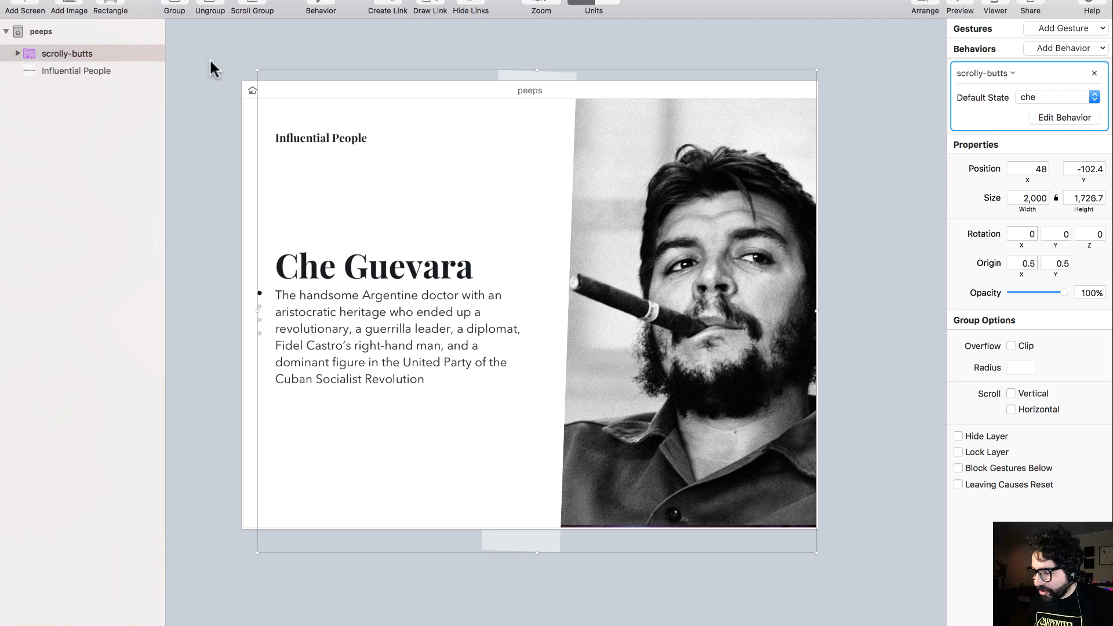
{"action": "left_click", "coordinate": [1060, 118]}
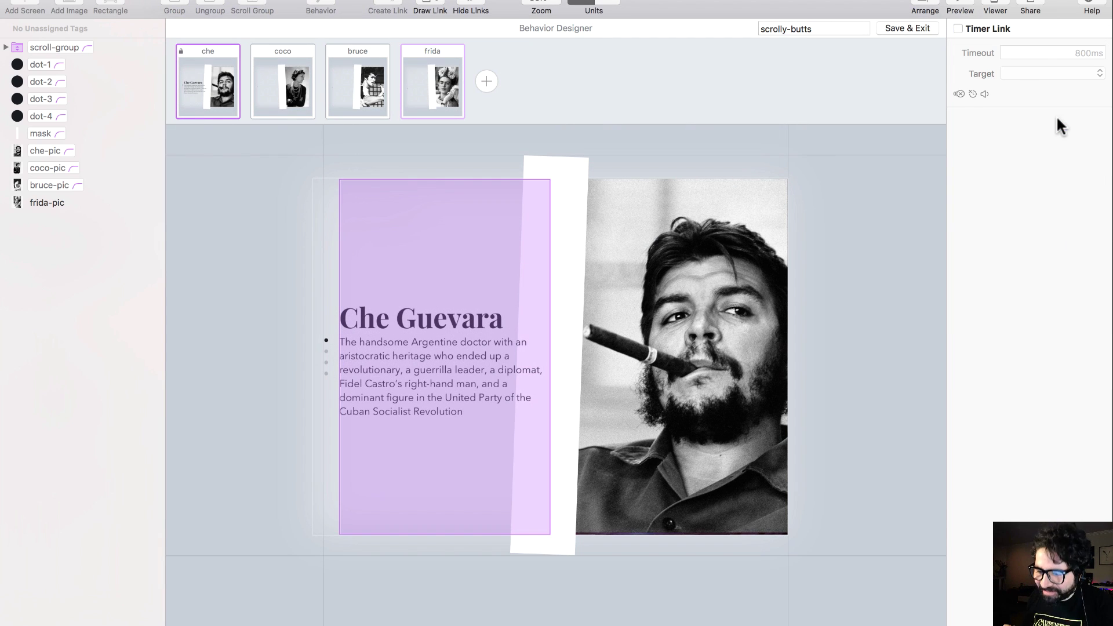
{"action": "left_click", "coordinate": [312, 92]}
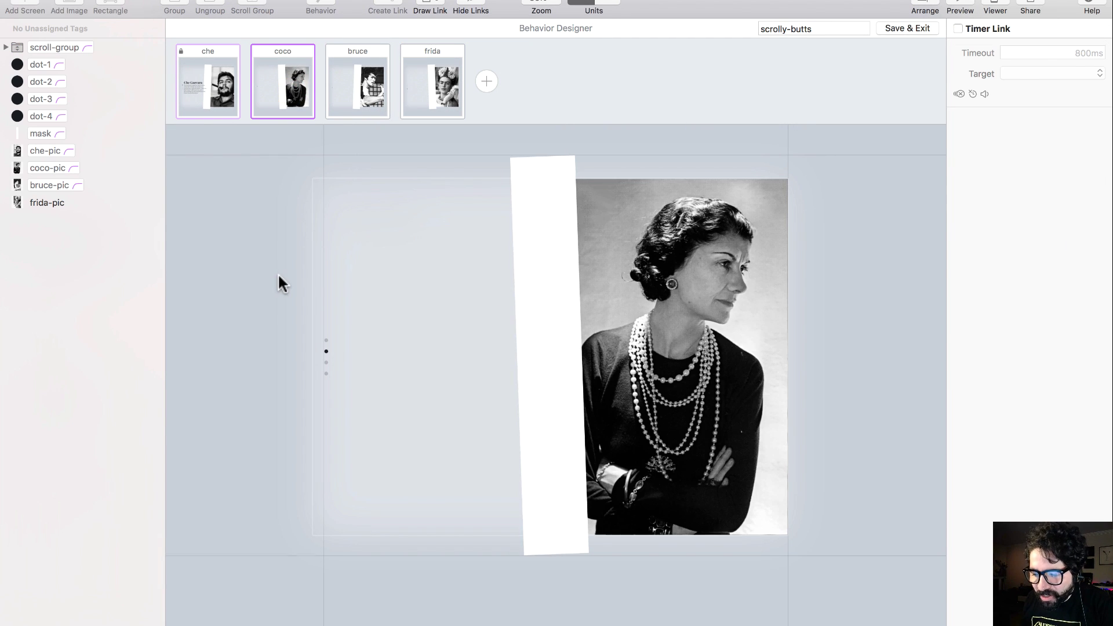
{"action": "key", "text": "super+minus"}
{"action": "left_click", "coordinate": [532, 381]}
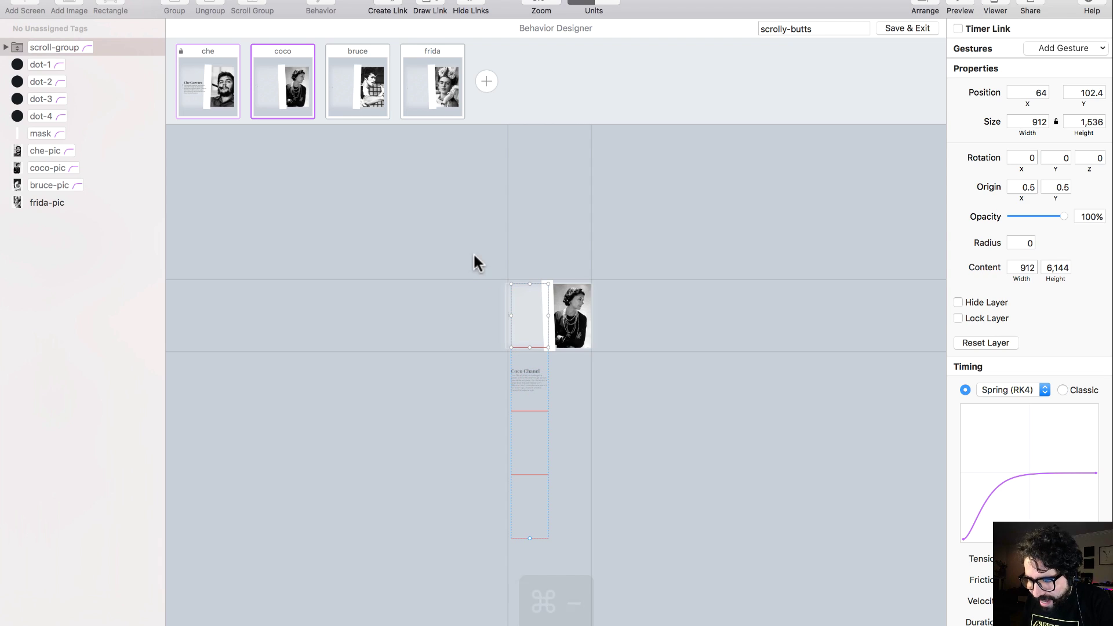
{"action": "scroll", "coordinate": [474, 252], "scroll_direction": "up", "scroll_amount": 5}
{"action": "scroll", "coordinate": [495, 291], "scroll_direction": "up", "scroll_amount": 4}
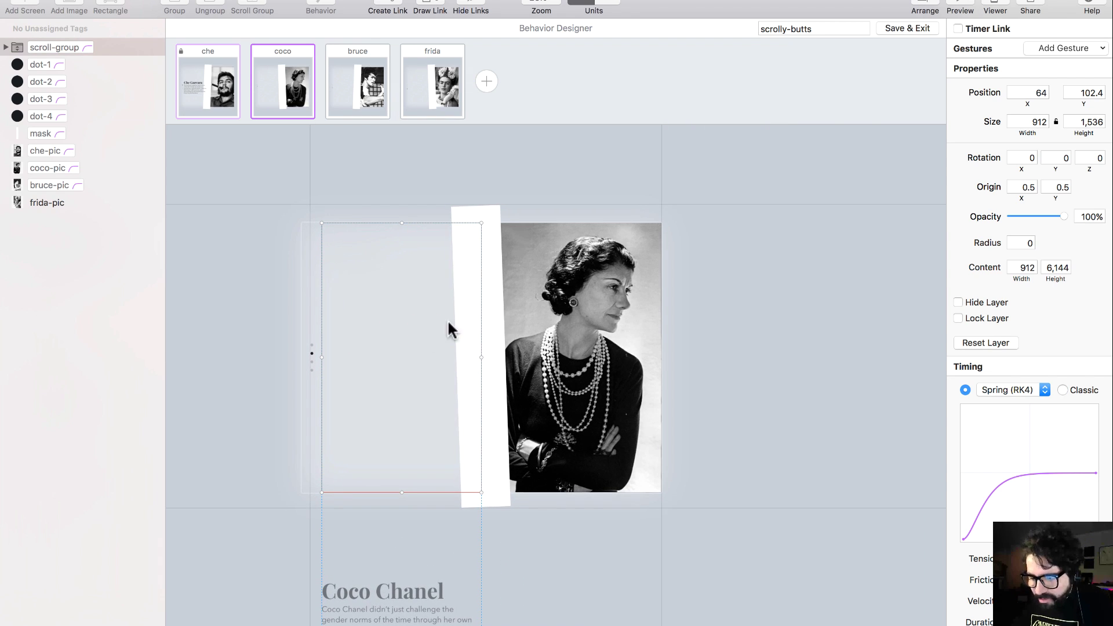
{"action": "left_click_drag", "start_coordinate": [437, 245], "coordinate": [369, 83]}
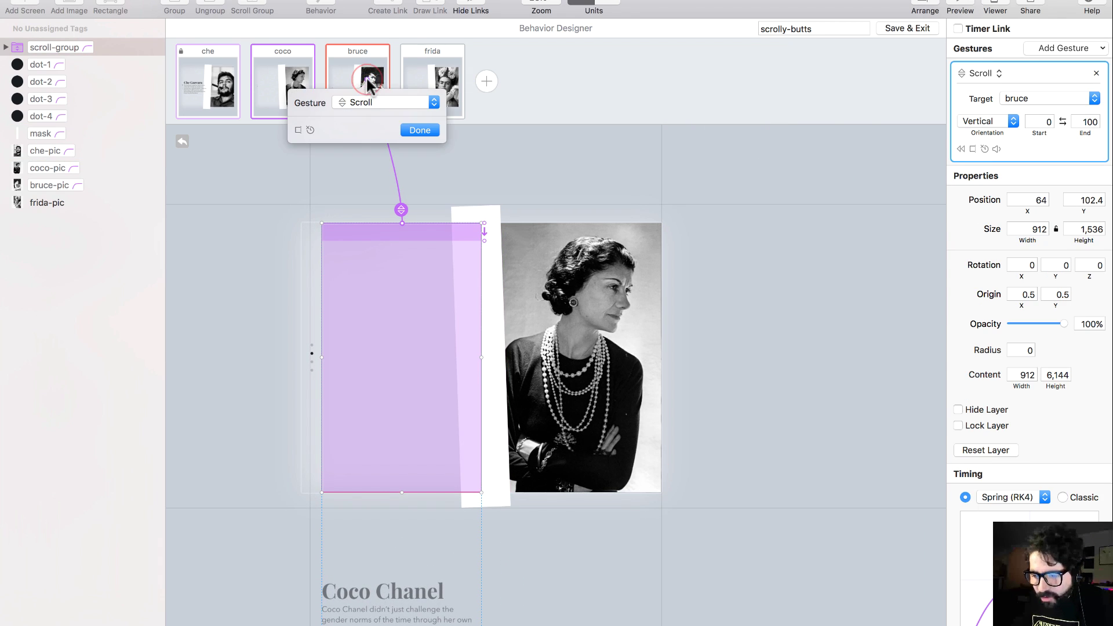
{"action": "left_click", "coordinate": [420, 130]}
Set the coco state's vertical scroll range to start at about 1,533 and end at about 3,074, spanning the Coco Chanel section.
{"action": "scroll", "coordinate": [555, 218], "scroll_direction": "down", "scroll_amount": 4}
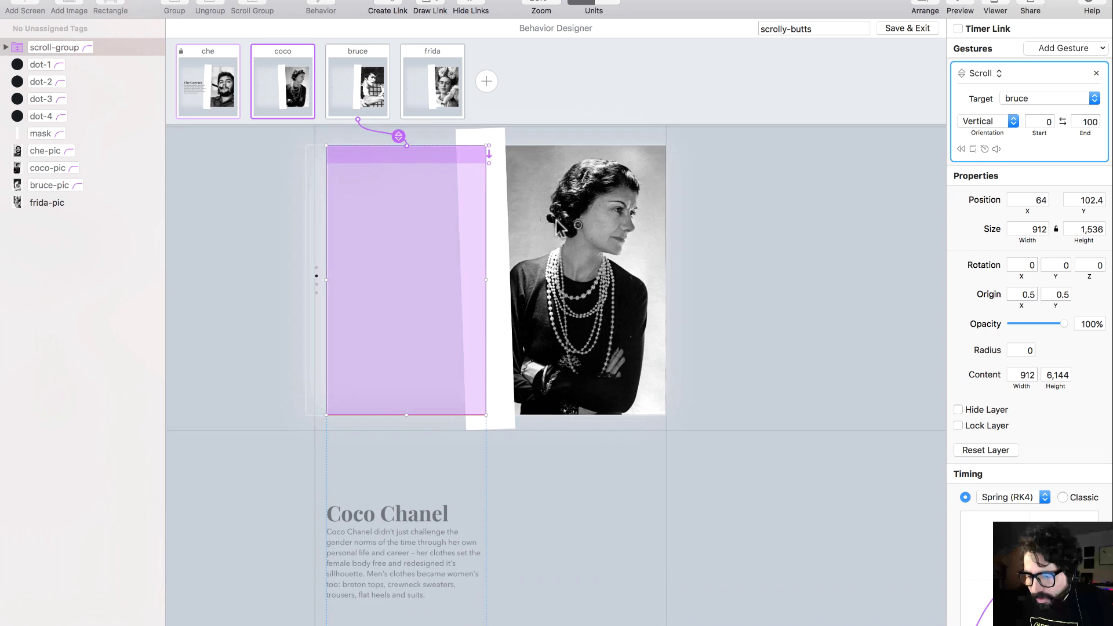
{"action": "left_click_drag", "start_coordinate": [480, 131], "coordinate": [475, 398]}
{"action": "scroll", "coordinate": [475, 398], "scroll_direction": "down", "scroll_amount": 5}
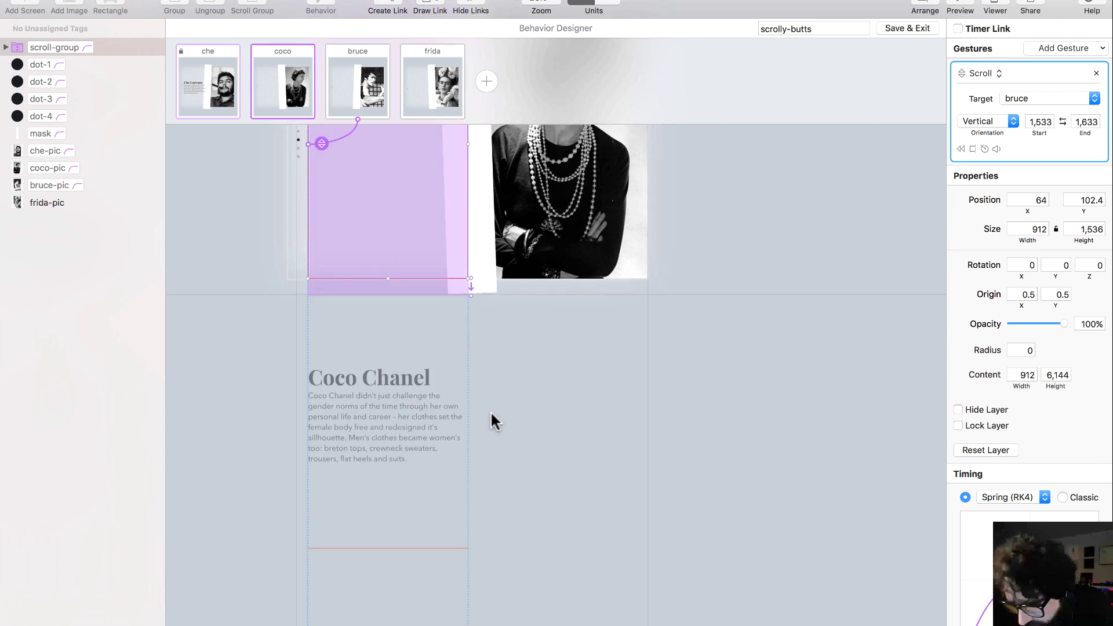
{"action": "left_click_drag", "start_coordinate": [463, 273], "coordinate": [462, 525]}
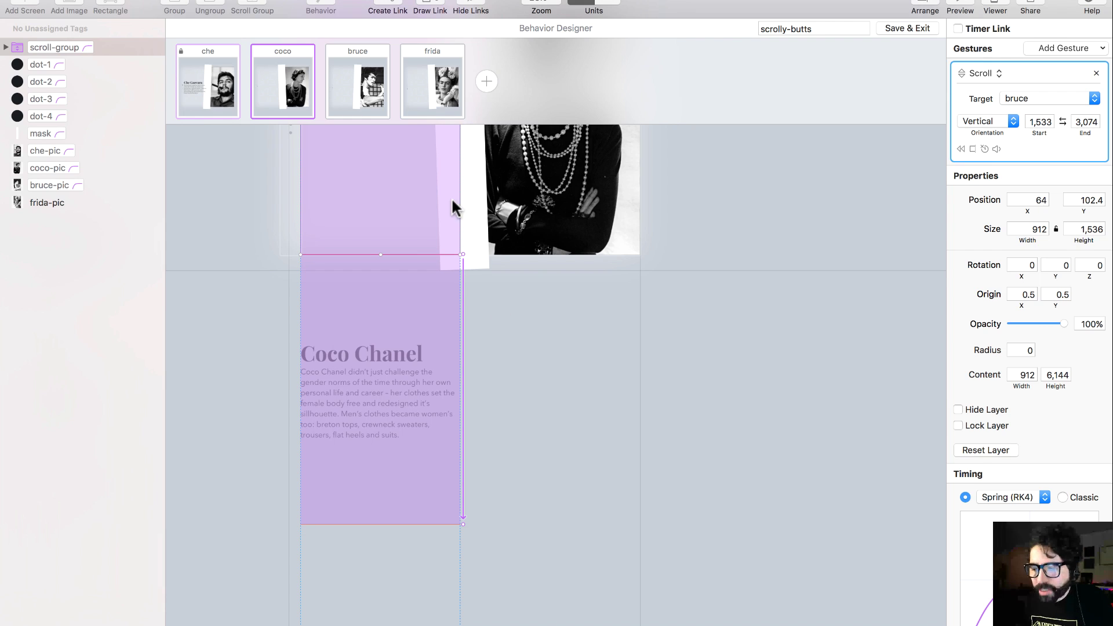
In the bruce state, link scroll-group to the frida state with a Scroll gesture.
{"action": "left_click", "coordinate": [349, 75]}
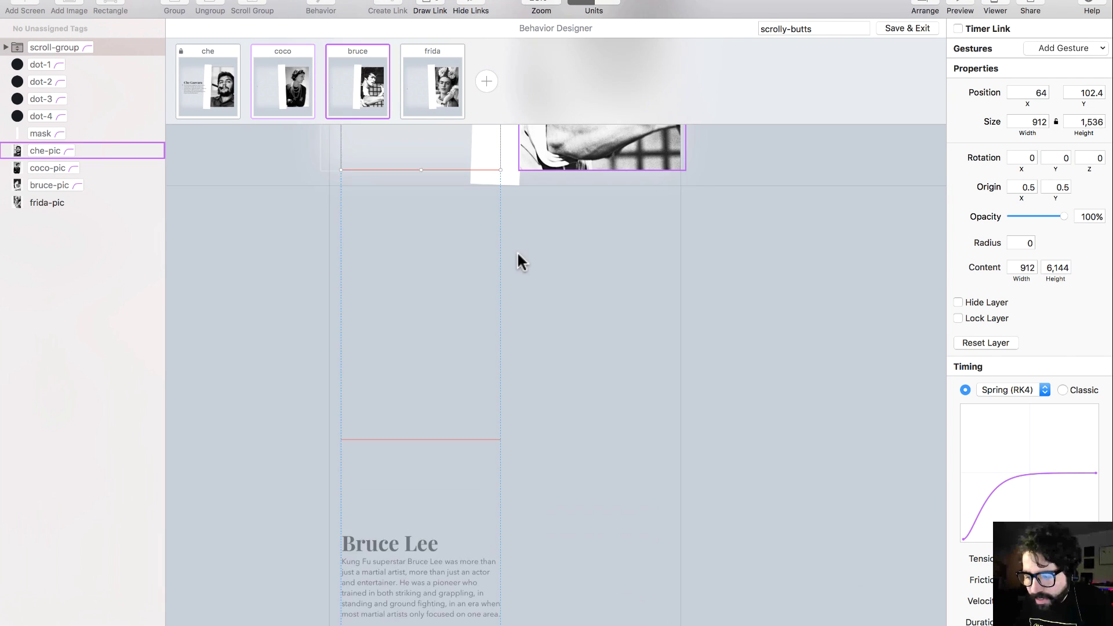
{"action": "left_click", "coordinate": [423, 252]}
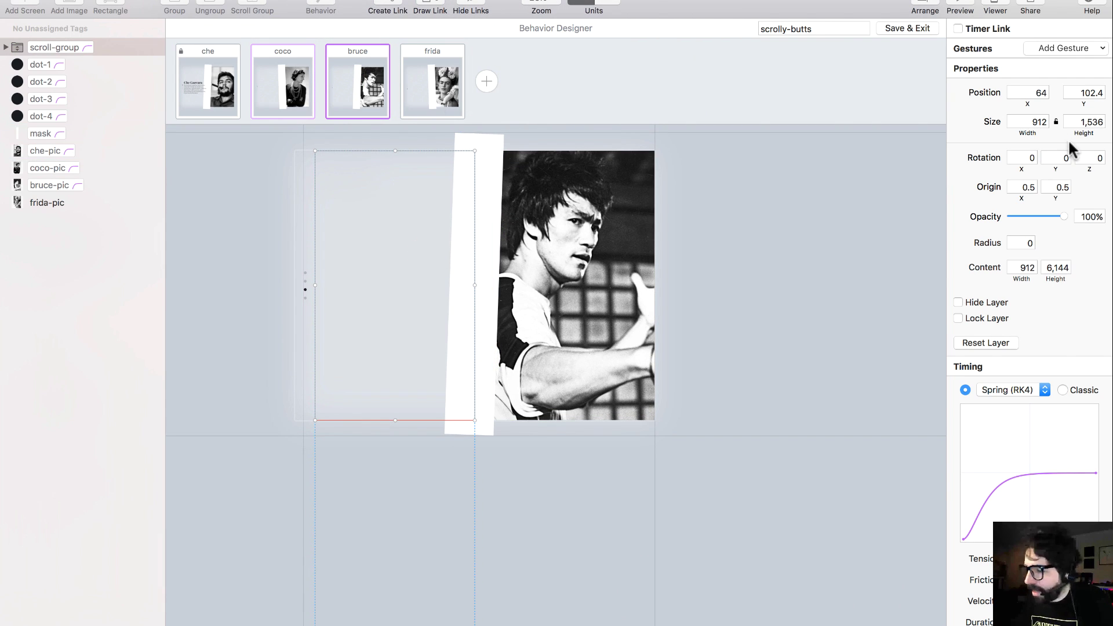
{"action": "left_click_drag", "start_coordinate": [404, 213], "coordinate": [439, 81]}
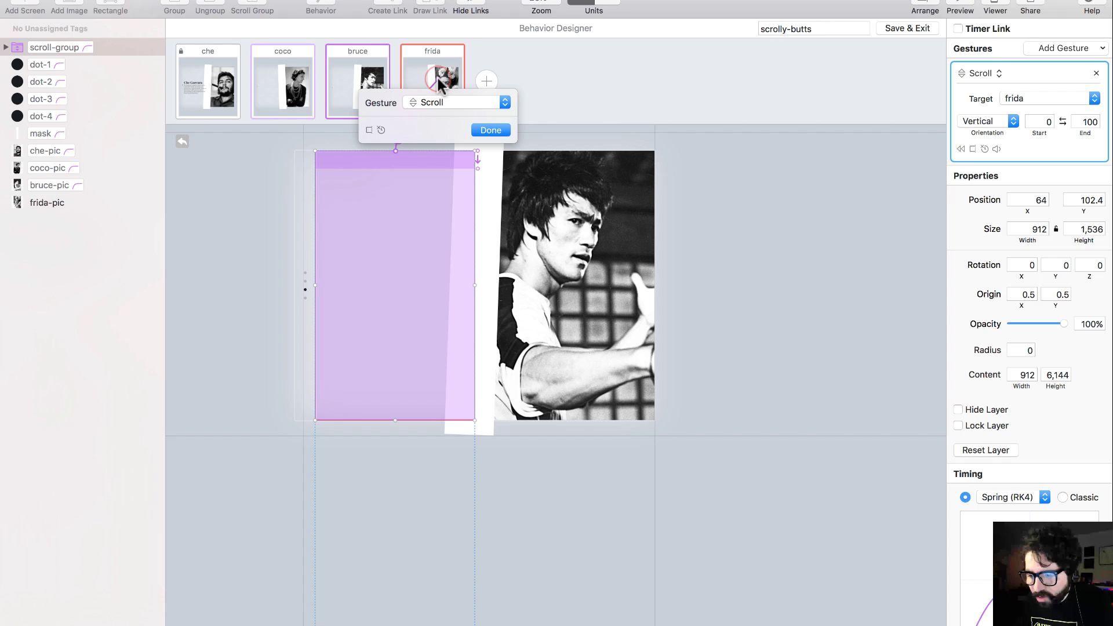
{"action": "left_click", "coordinate": [490, 130]}
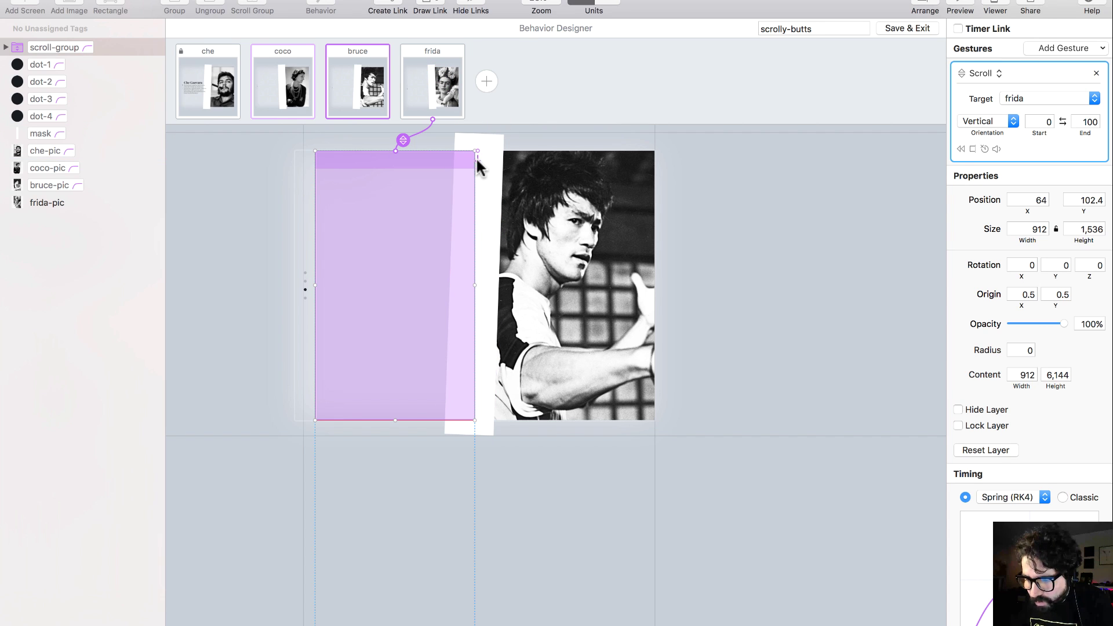
Set the bruce state's vertical scroll range to start at about 3,077 and end at about 4,604, spanning the Bruce Lee section.
{"action": "left_click_drag", "start_coordinate": [479, 167], "coordinate": [471, 483]}
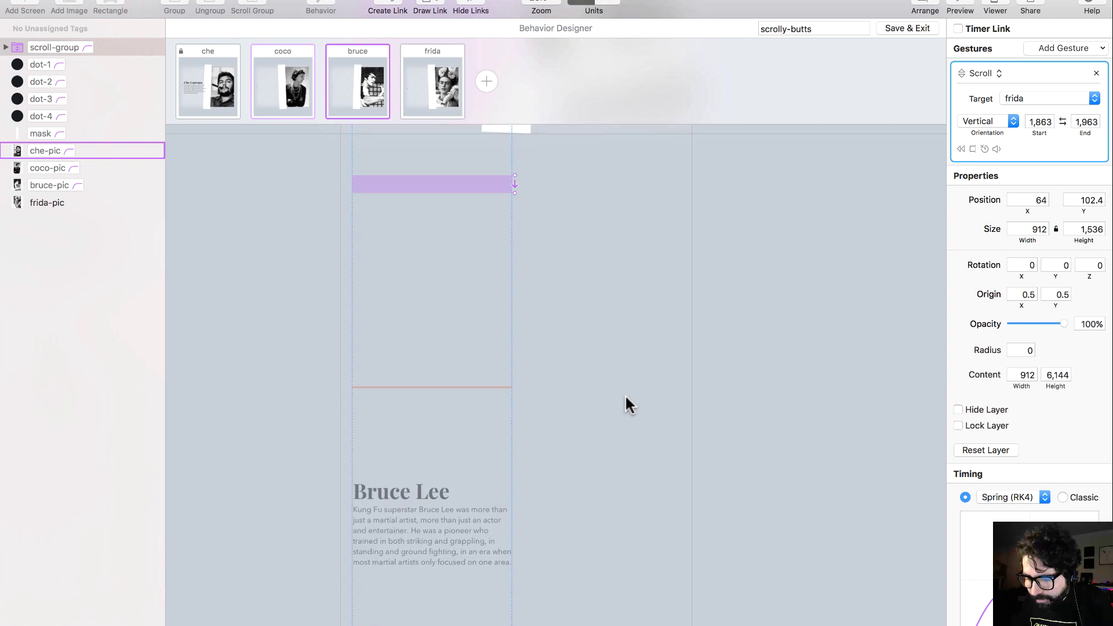
{"action": "left_click_drag", "start_coordinate": [416, 200], "coordinate": [424, 408]}
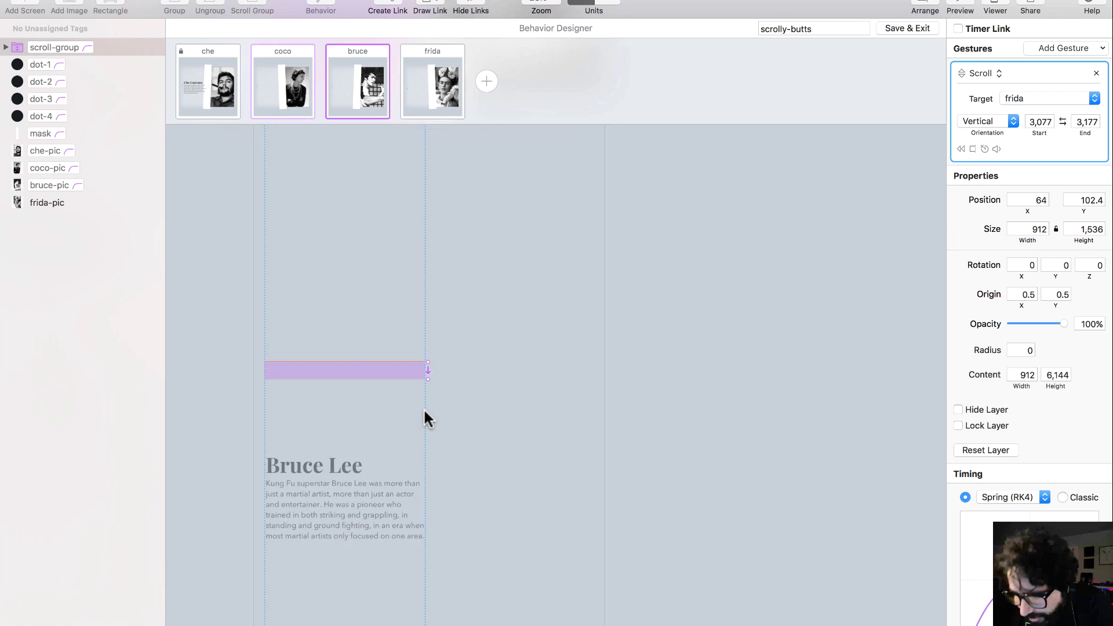
{"action": "left_click_drag", "start_coordinate": [460, 235], "coordinate": [477, 486]}
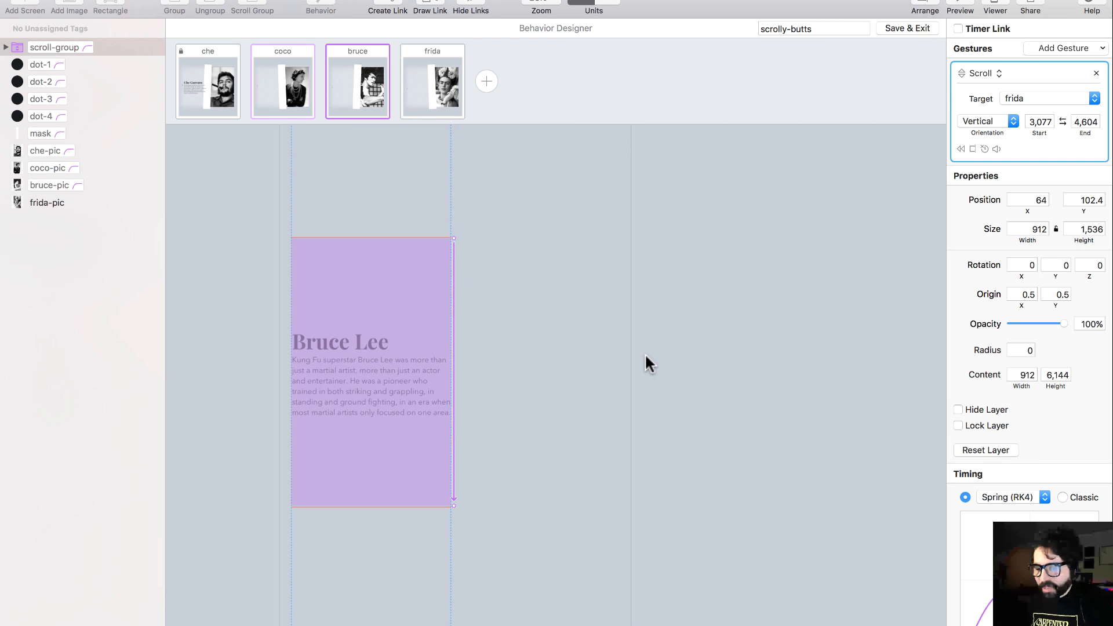
Check the frida state, and preview the prototype by scrolling through all four people to Frida Kahlo and back to Che Guevara.
{"action": "left_click", "coordinate": [439, 68]}
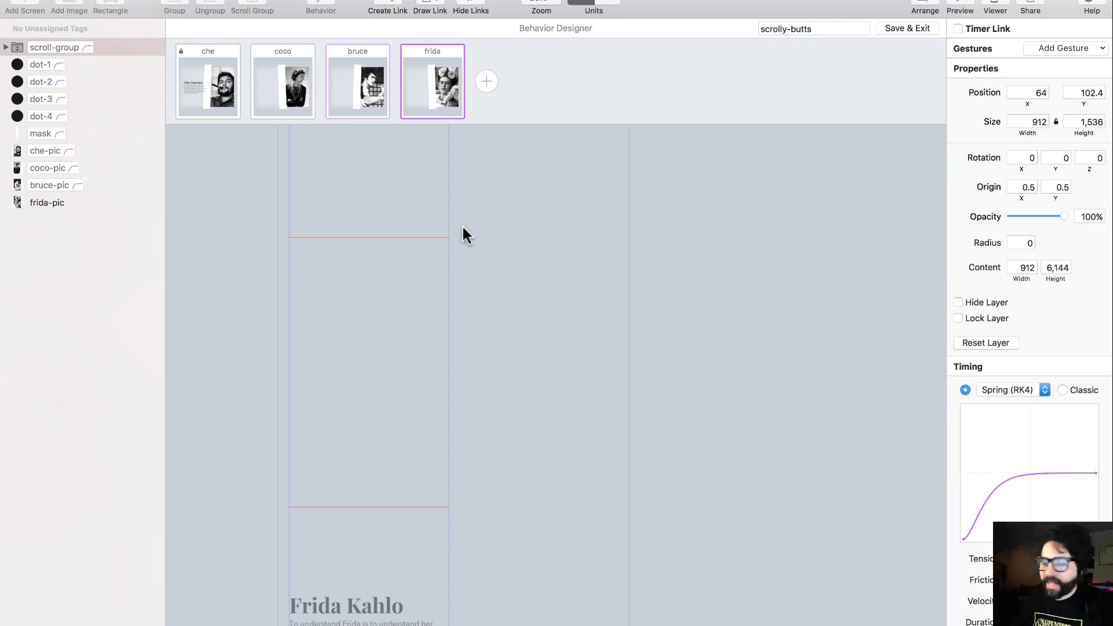
{"action": "scroll", "coordinate": [609, 293], "scroll_direction": "up", "scroll_amount": 2}
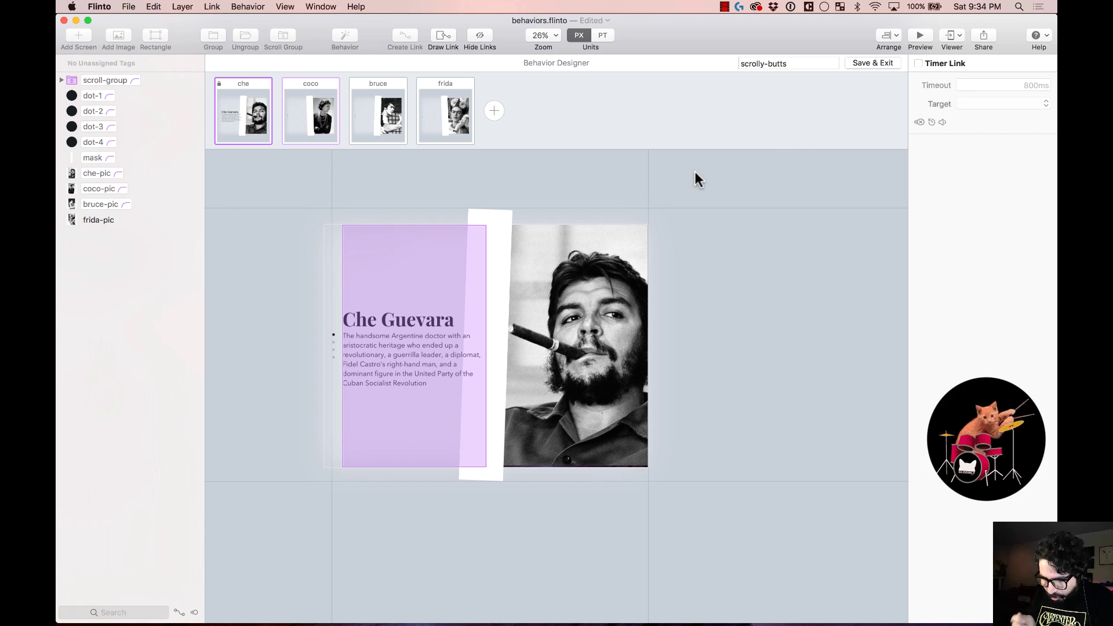
{"action": "left_click", "coordinate": [921, 35]}
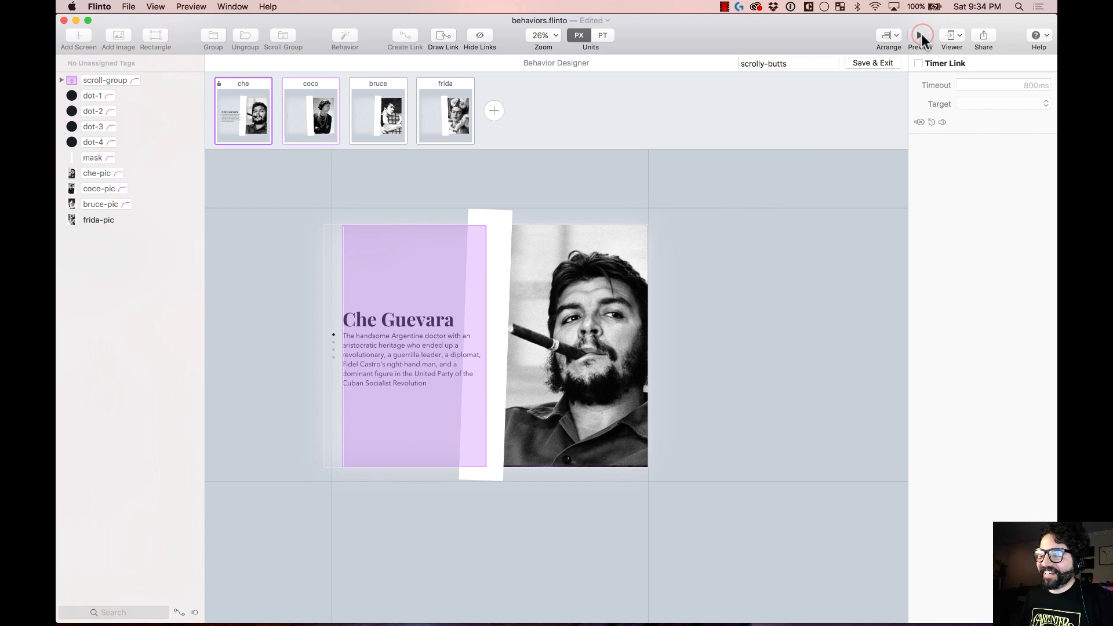
{"action": "left_click_drag", "start_coordinate": [251, 373], "coordinate": [336, 259]}
{"action": "left_click_drag", "start_coordinate": [353, 369], "coordinate": [350, 224]}
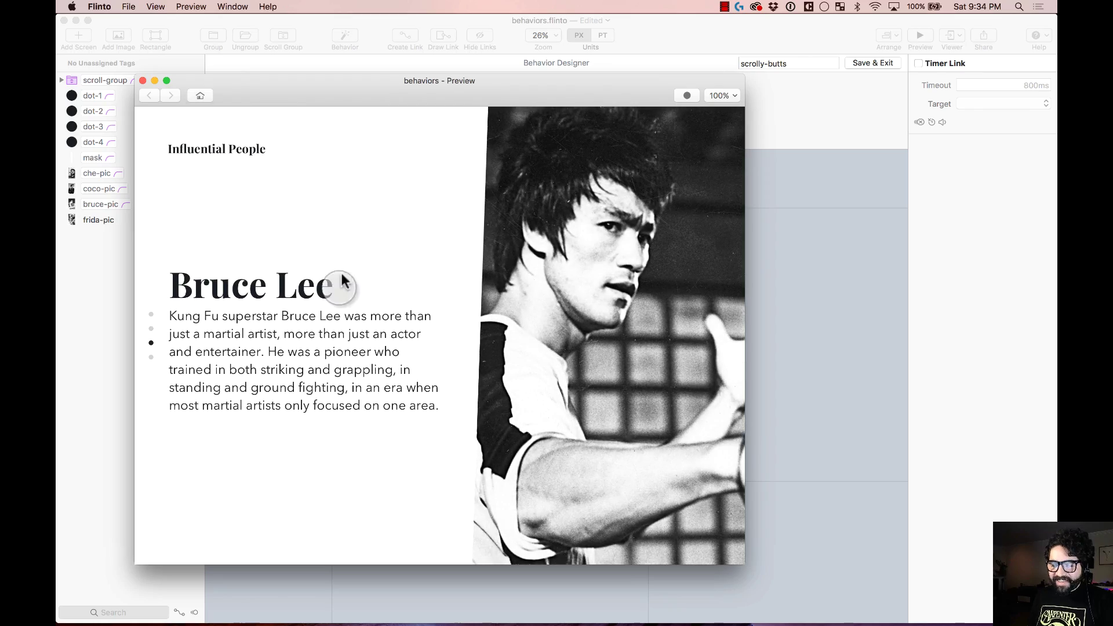
{"action": "left_click_drag", "start_coordinate": [318, 388], "coordinate": [335, 129]}
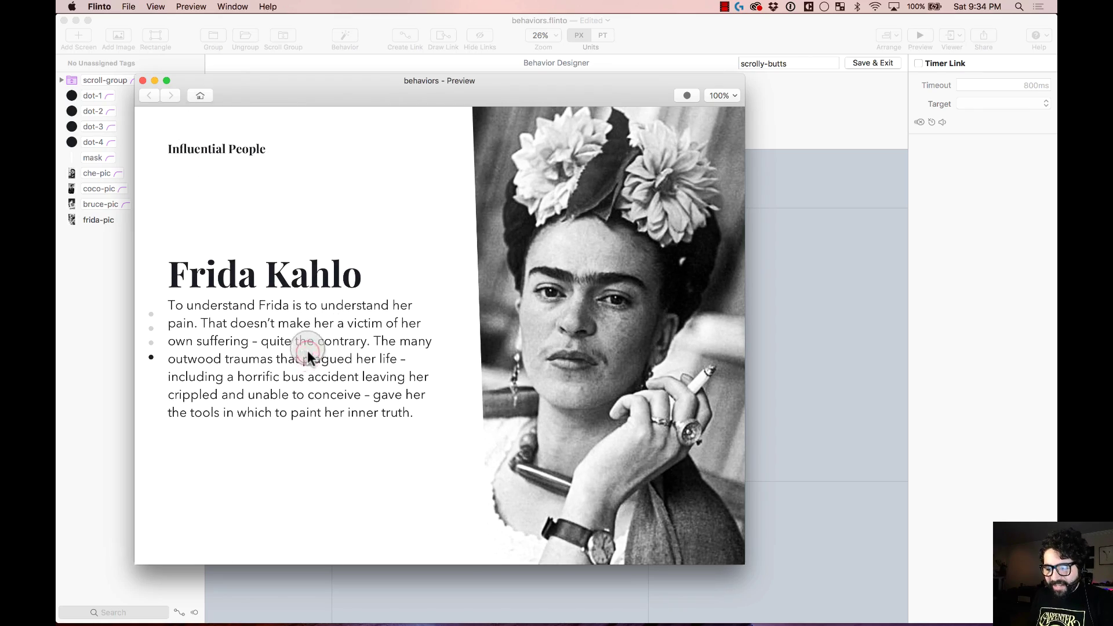
{"action": "left_click_drag", "start_coordinate": [318, 216], "coordinate": [294, 350]}
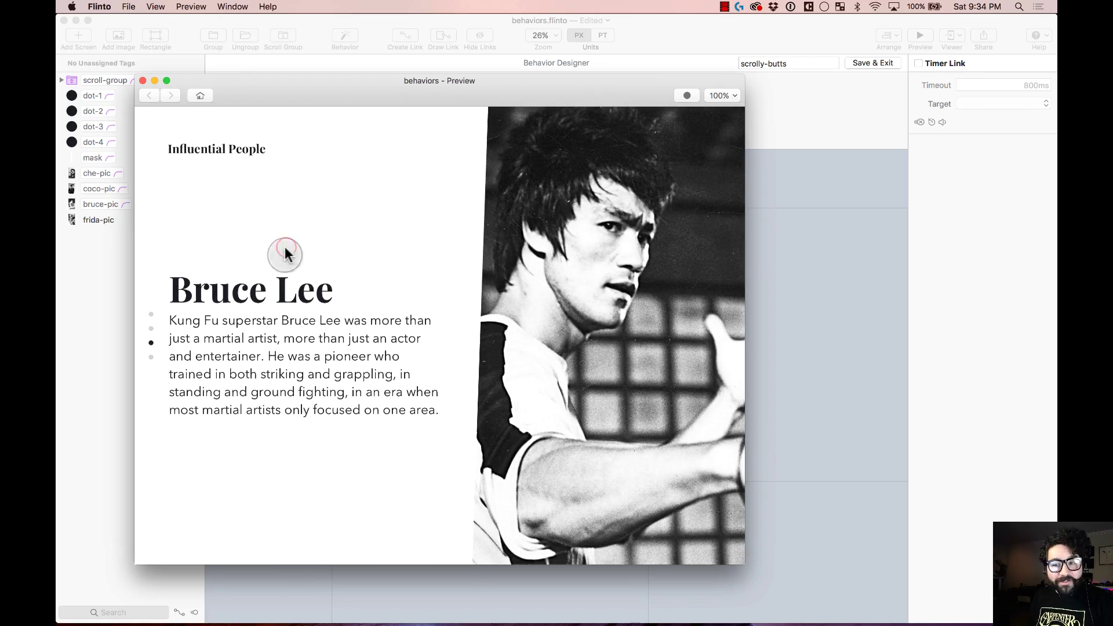
{"action": "left_click_drag", "start_coordinate": [289, 256], "coordinate": [274, 566]}
{"action": "left_click_drag", "start_coordinate": [293, 402], "coordinate": [293, 378]}
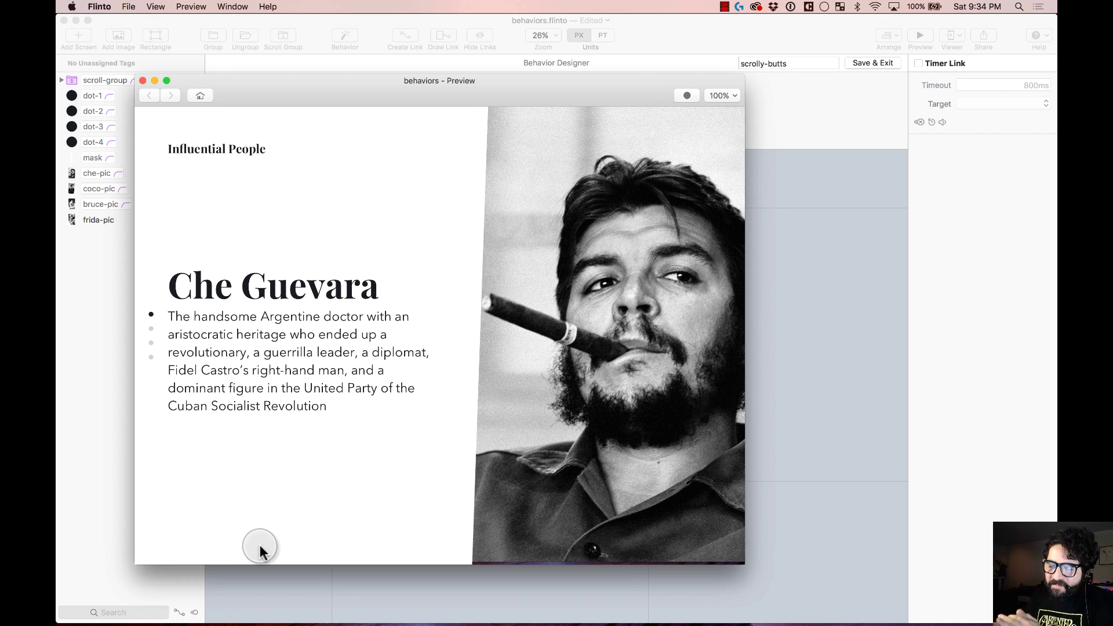
{"action": "left_click_drag", "start_coordinate": [259, 548], "coordinate": [313, 323]}
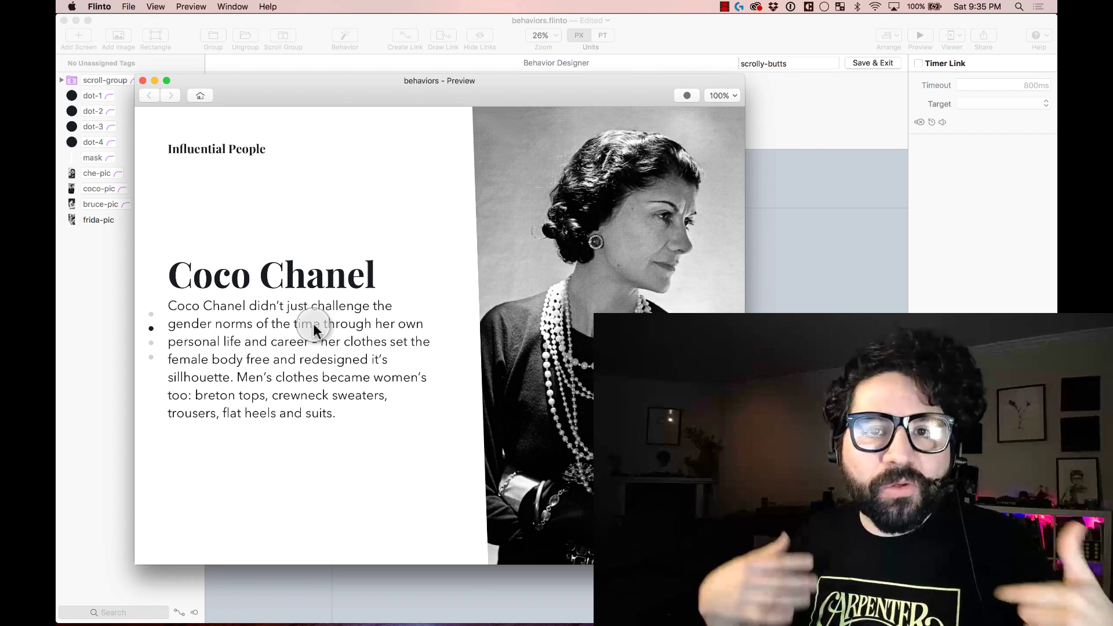